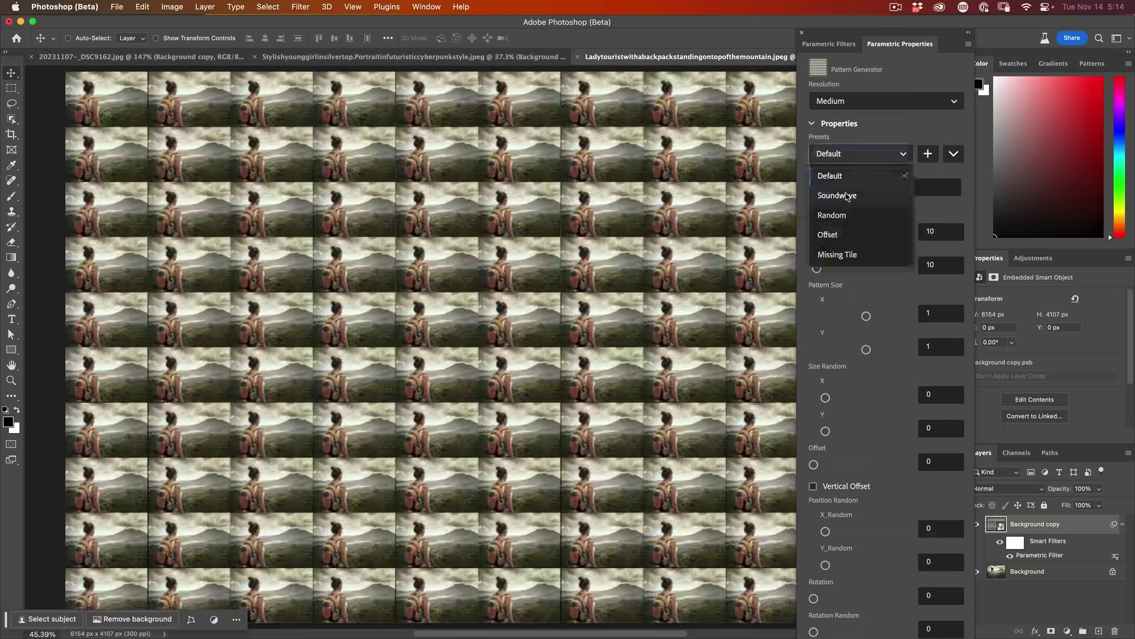
Preview the Pattern Generator's Random preset, then switch to the Missing Tile preset
left_click(832, 215)
left_click(861, 153)
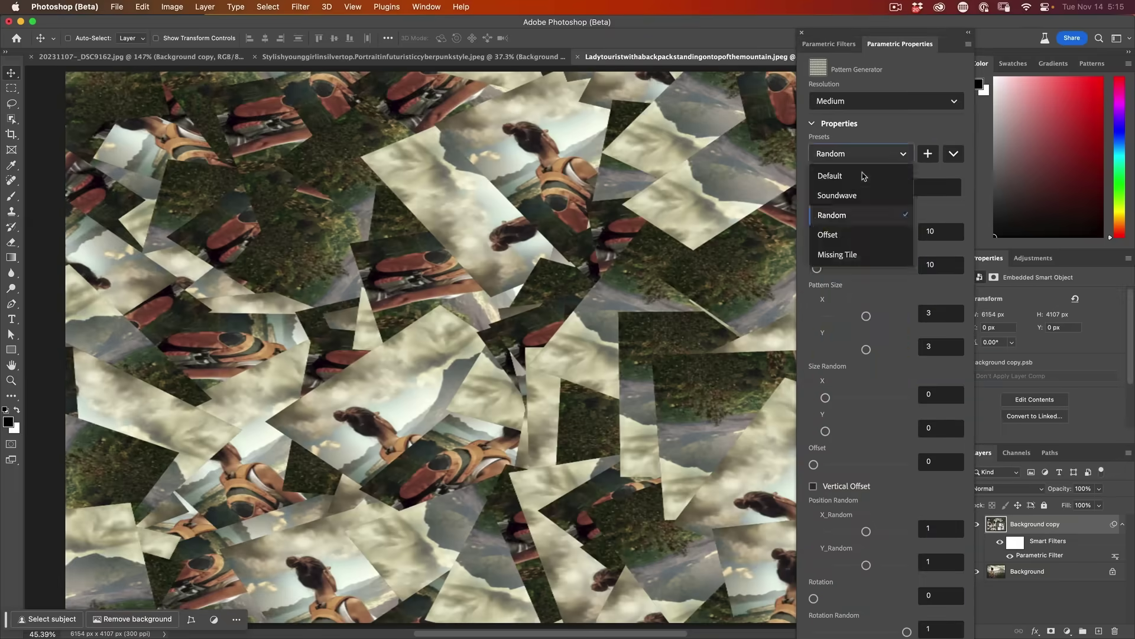
left_click(837, 255)
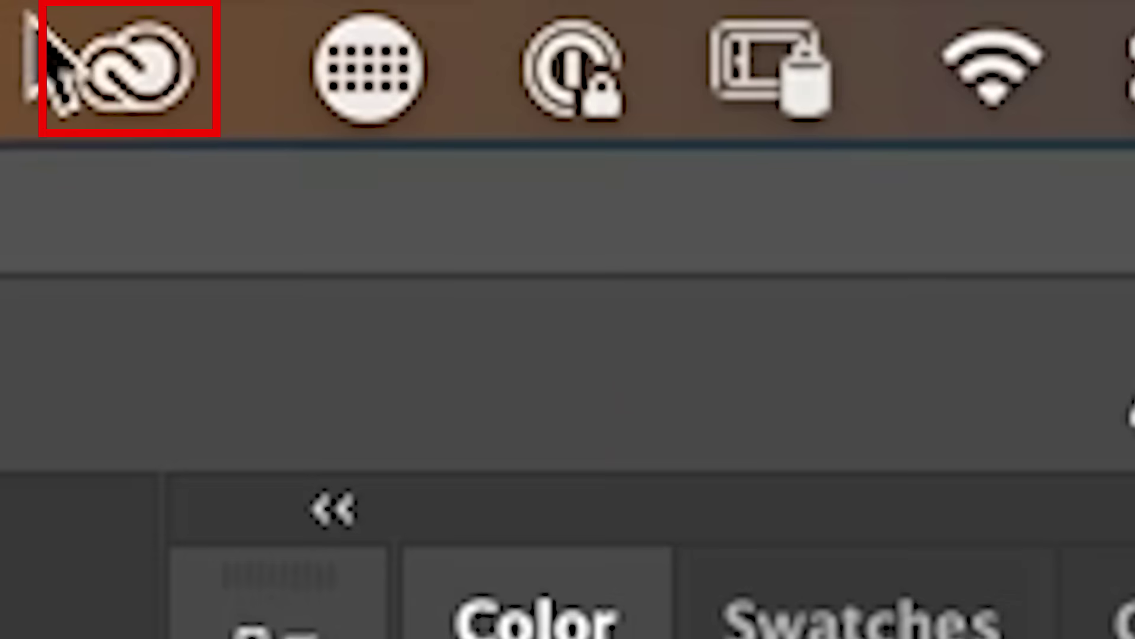
Open the Creative Cloud app window from the menu bar and show its Beta apps list
left_click(939, 6)
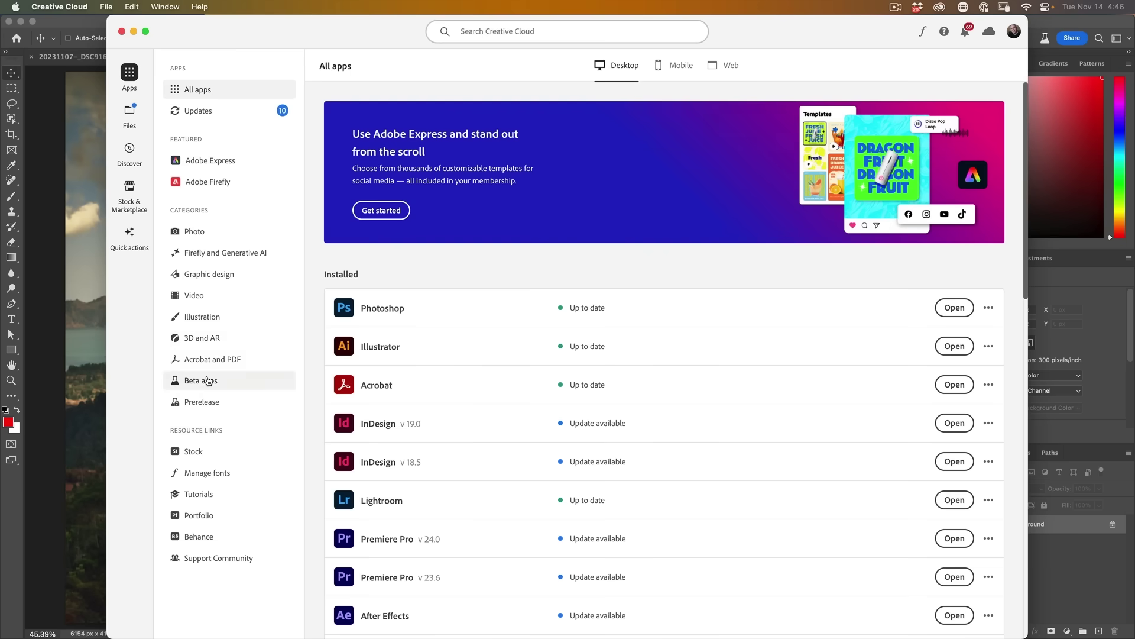
left_click(213, 380)
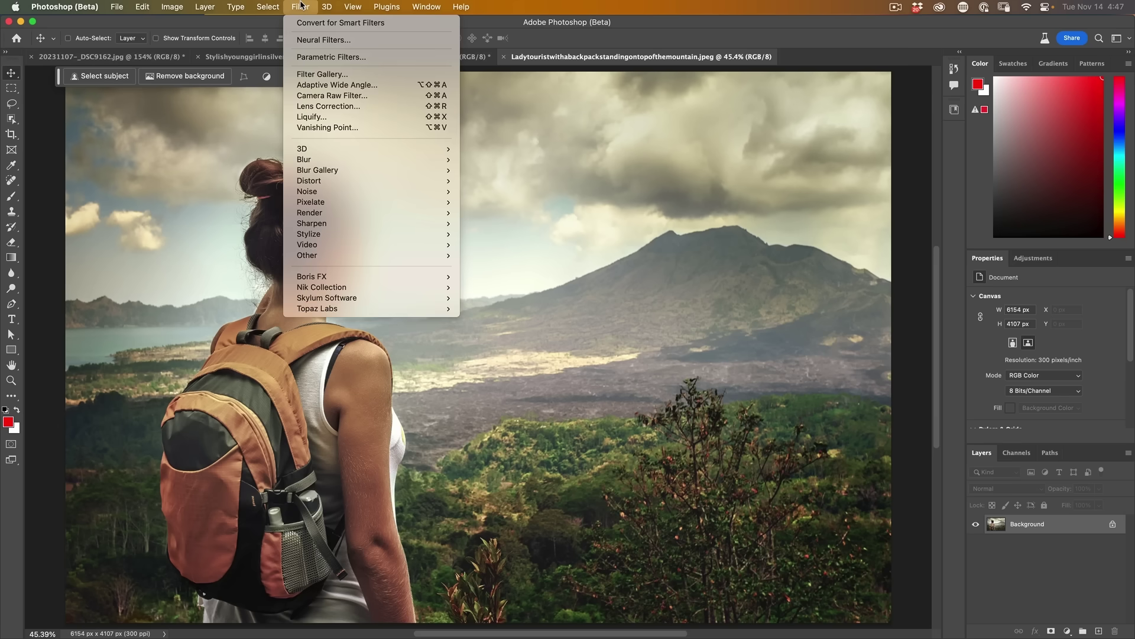
Add Vintage Photo through Filter > Parametric Filters and bring up the filter gallery in the dock
left_click(311, 57)
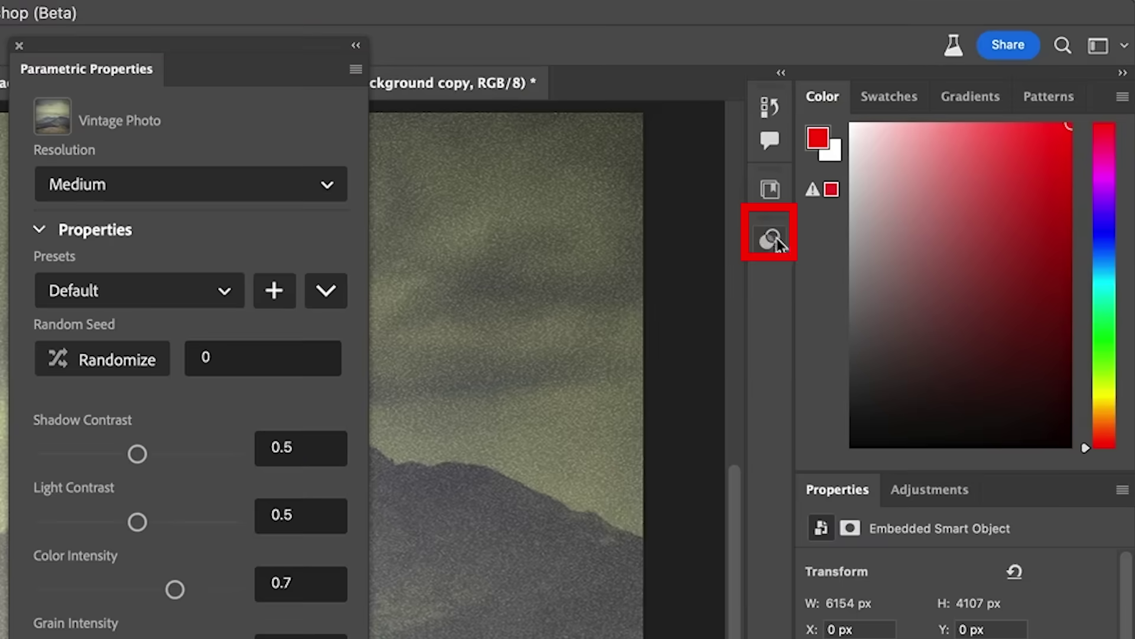
left_click(773, 239)
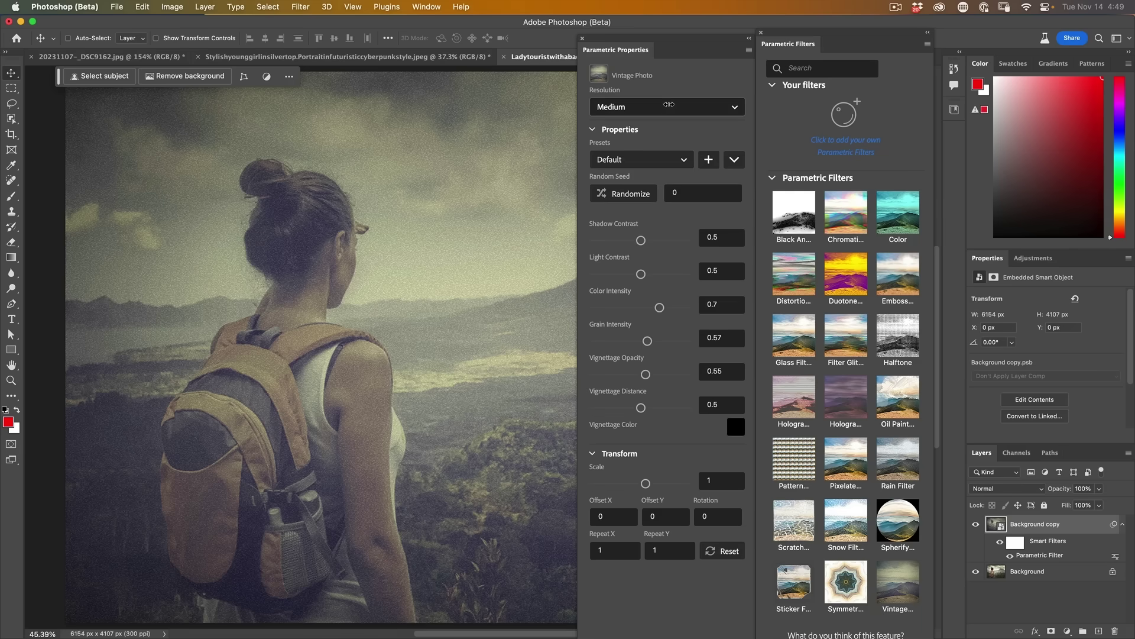
Preview the filter at Ultra resolution, then set it back to Medium
left_click(669, 105)
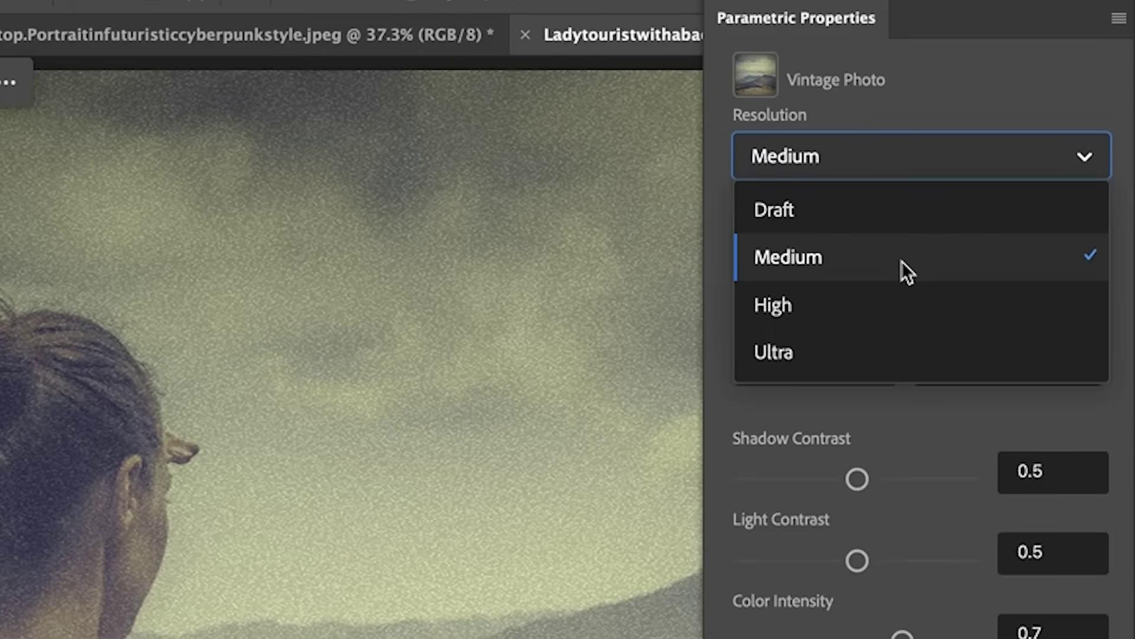
left_click(903, 353)
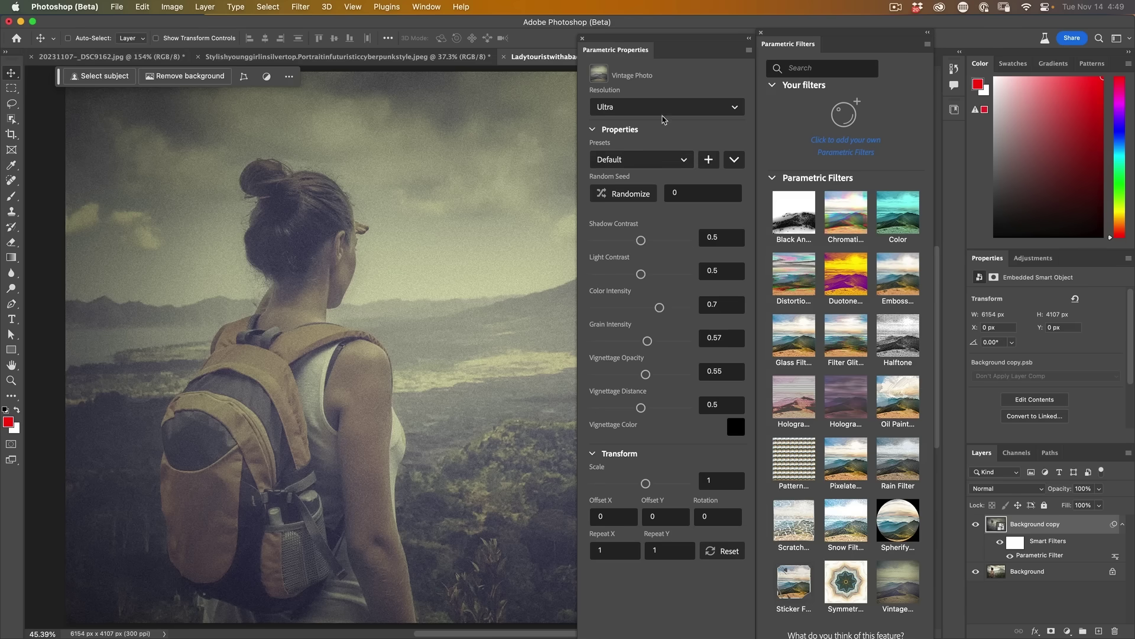
left_click(912, 158)
left_click(655, 150)
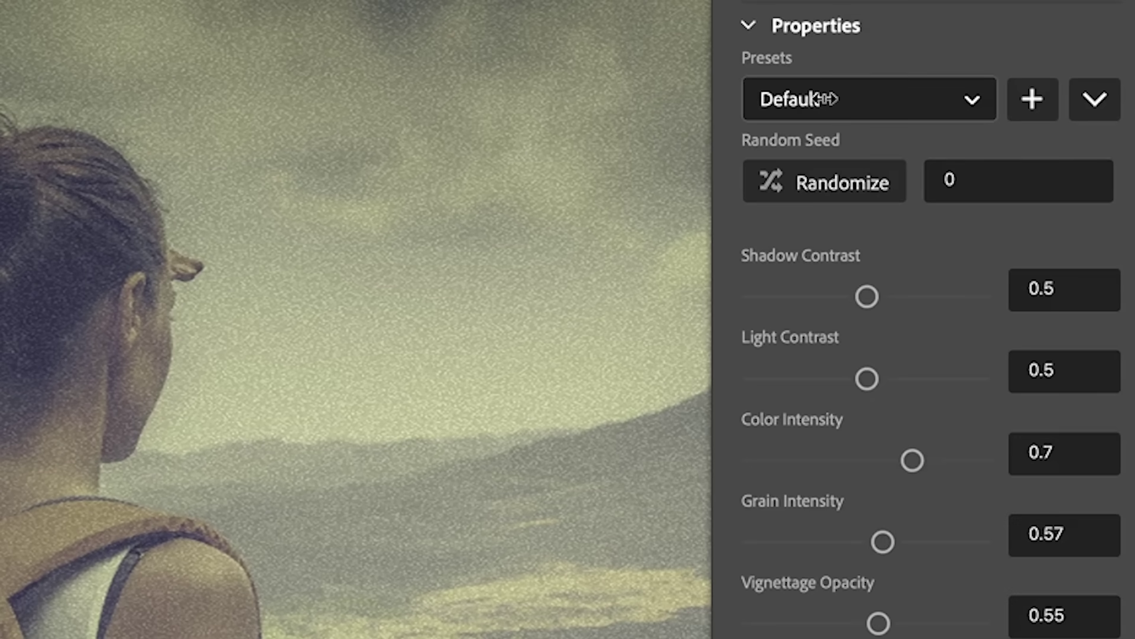
Compare the Low, High and Mid Contrast Vintage Photo presets, ending on Mid Contrast
left_click(827, 99)
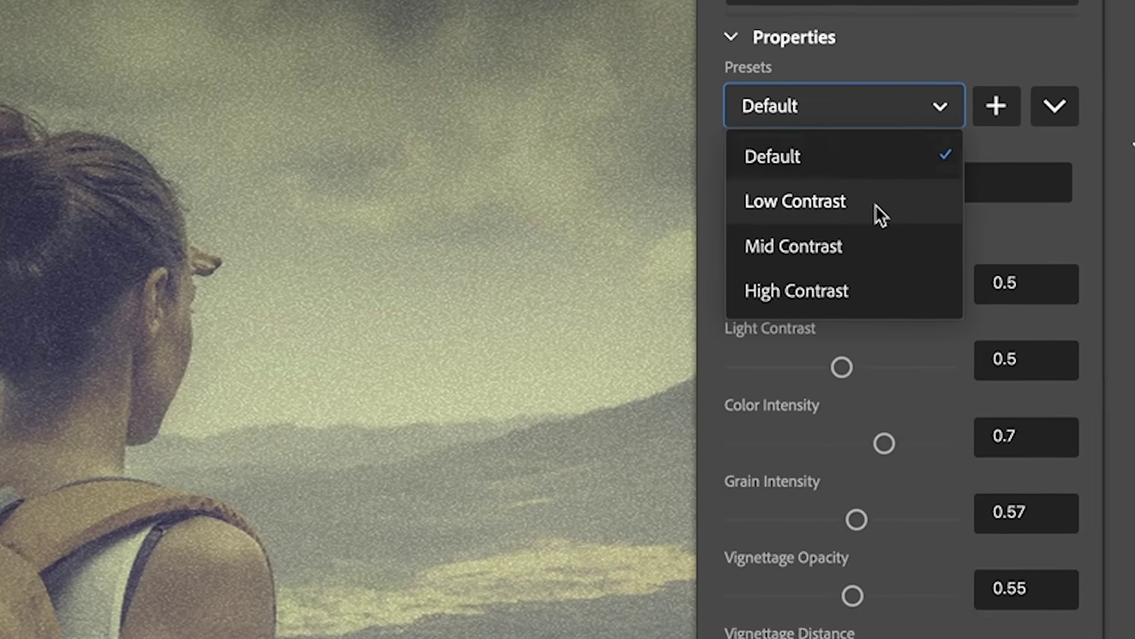
left_click(893, 204)
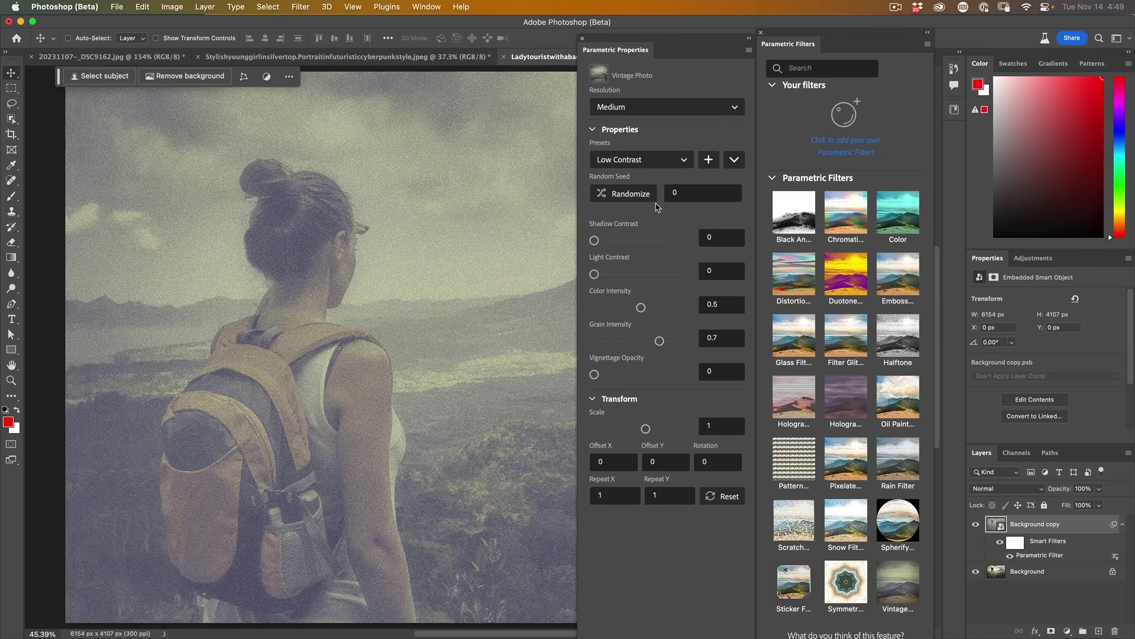
left_click(646, 165)
left_click(645, 240)
left_click(660, 160)
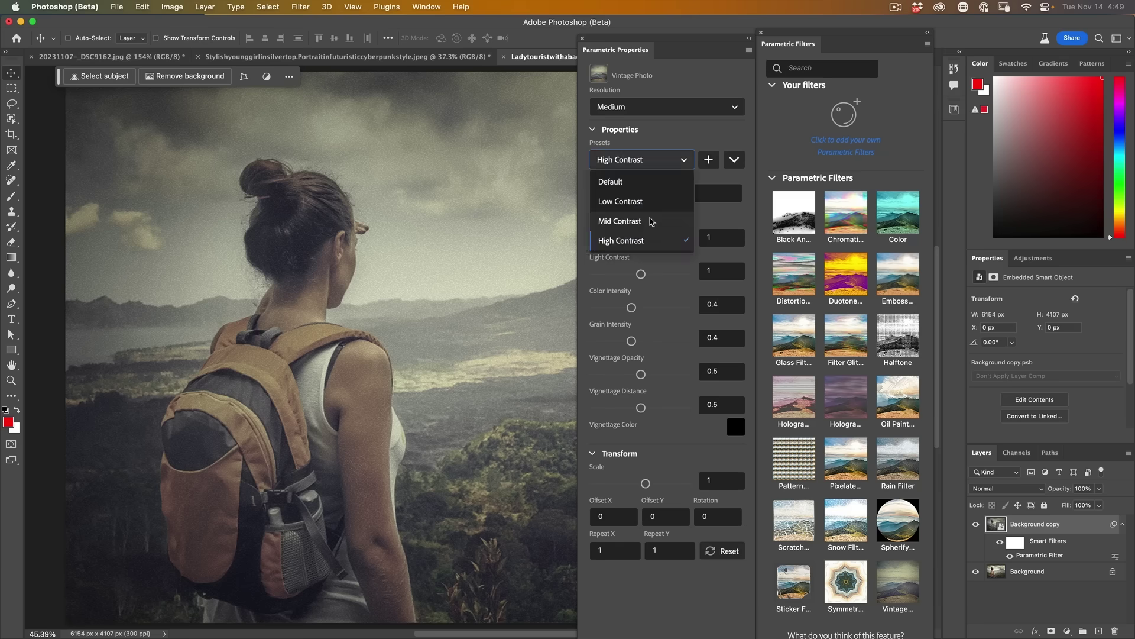
left_click(651, 220)
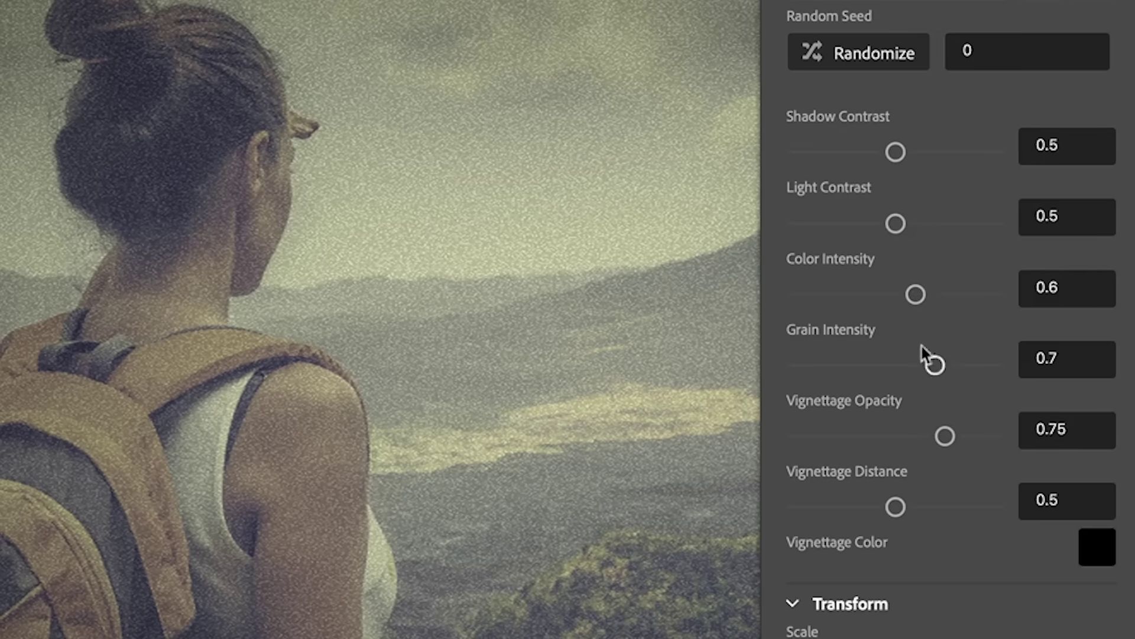
Set grain intensity to 0.33, colour intensity to 0.38 and shadow contrast to 0.84
left_click_drag(936, 367, 862, 370)
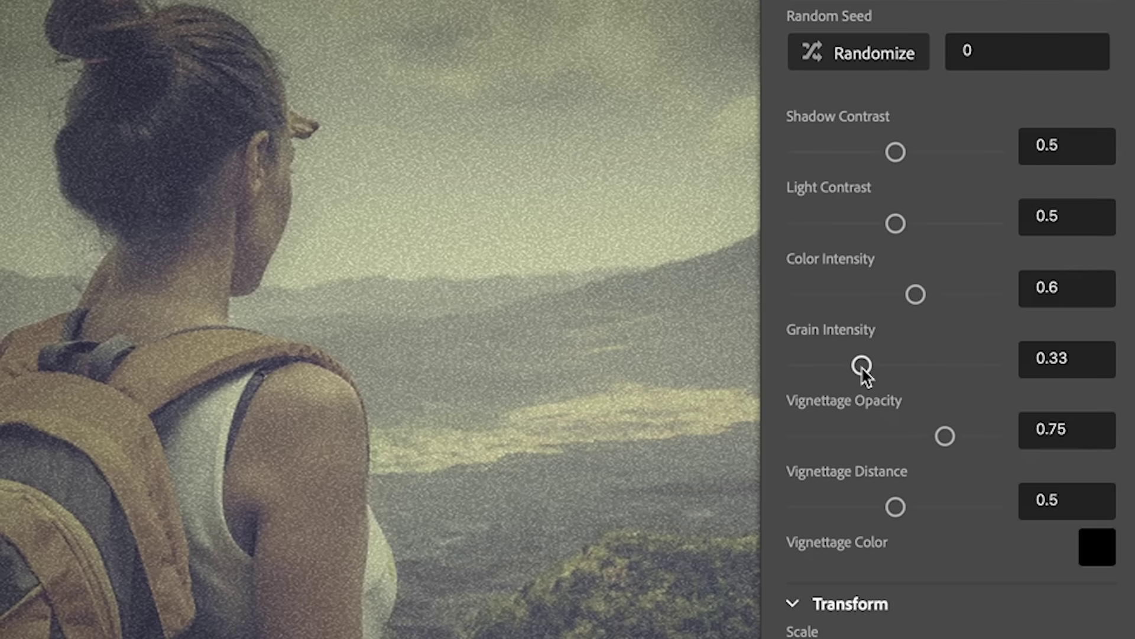
left_click_drag(915, 294, 877, 301)
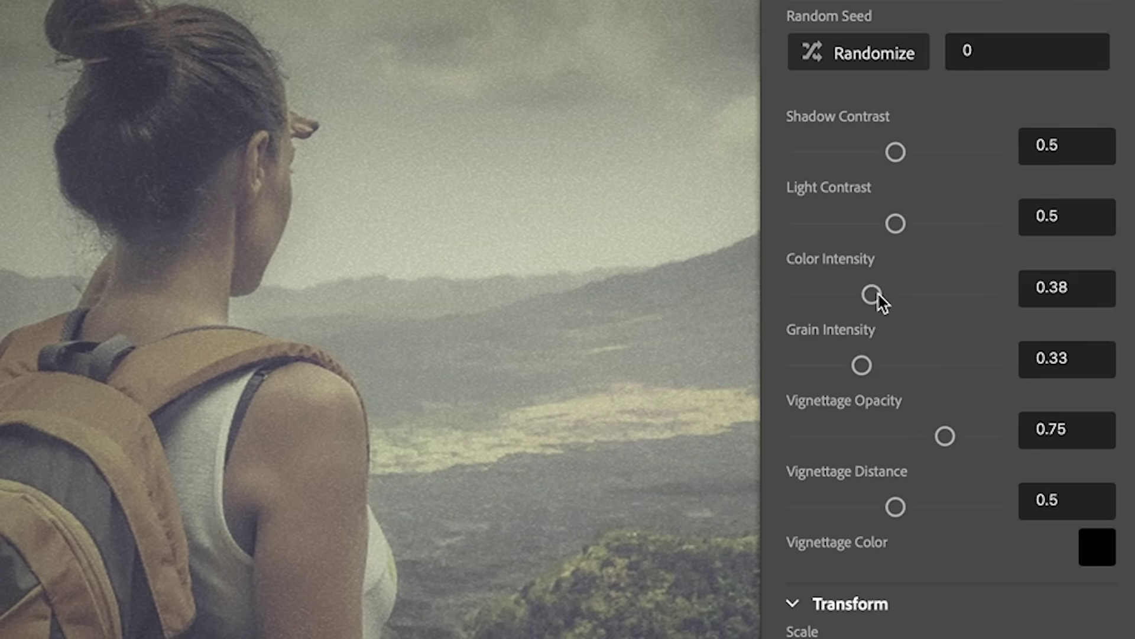
left_click_drag(895, 153, 967, 159)
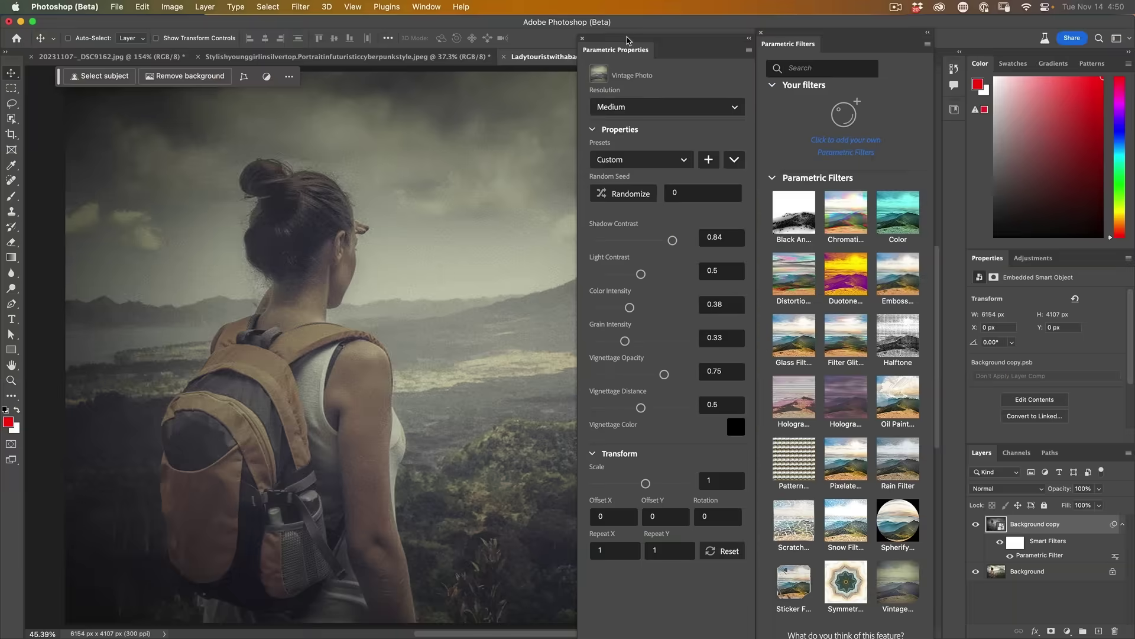
left_click_drag(625, 35, 875, 42)
Dock the settings panel, make the vignette dark brown at opacity 1 and distance 0.67
left_click(875, 44)
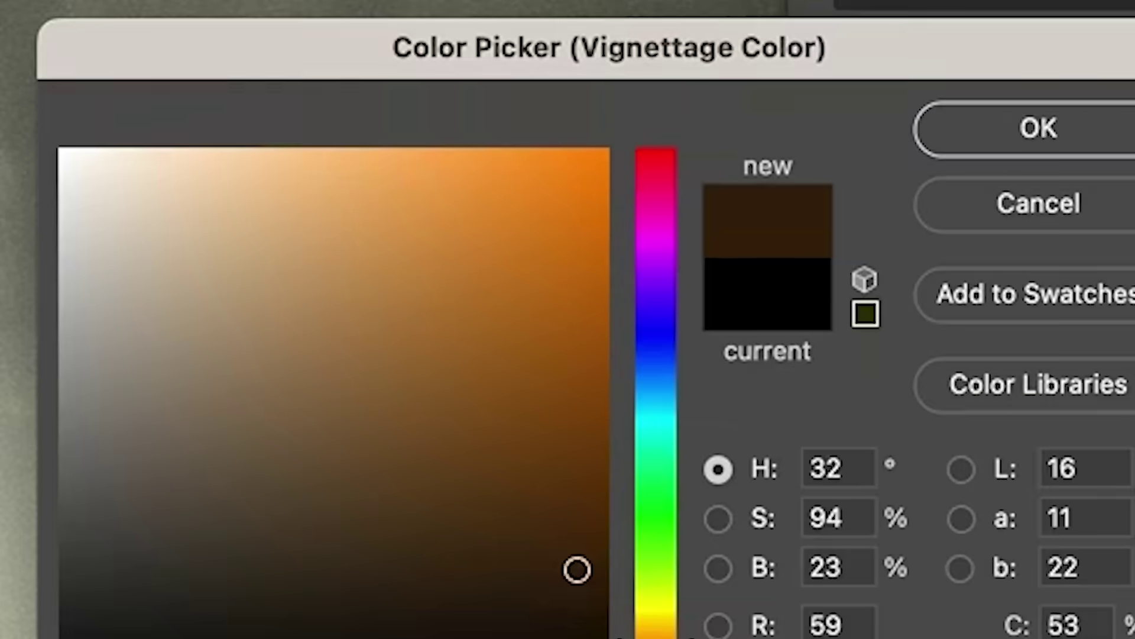
left_click(1001, 127)
mouse_move(820, 402)
left_mouse_down()
mouse_move(841, 402)
mouse_move(866, 369)
mouse_move(818, 403)
mouse_move(827, 404)
left_mouse_up()
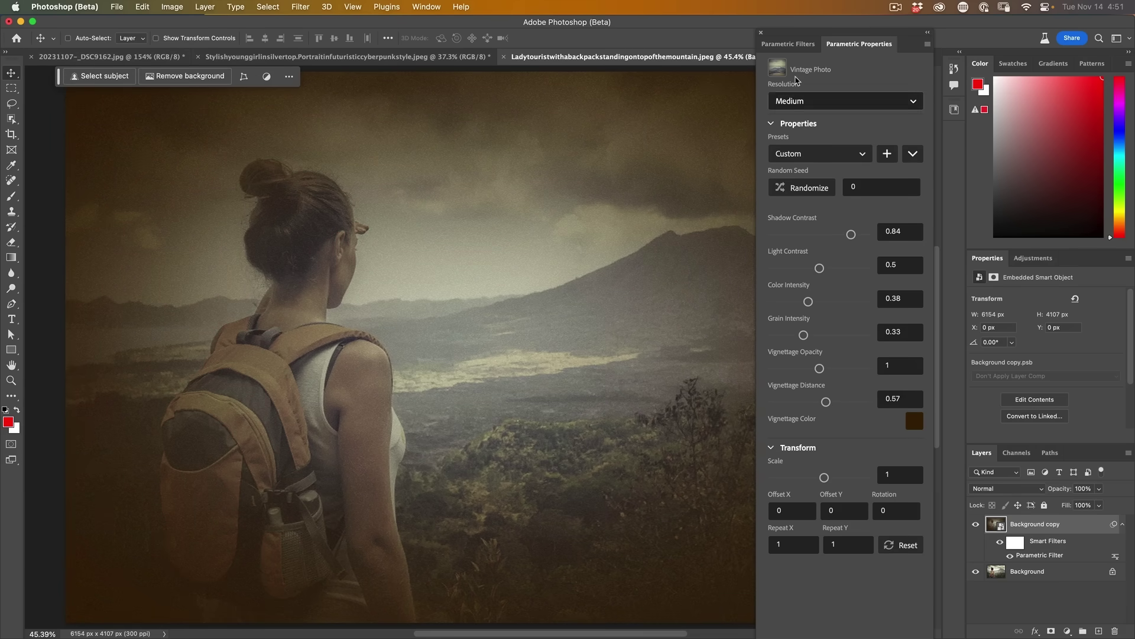
Save the current Vintage Photo settings as a new preset named 'brown vig'
left_click(888, 154)
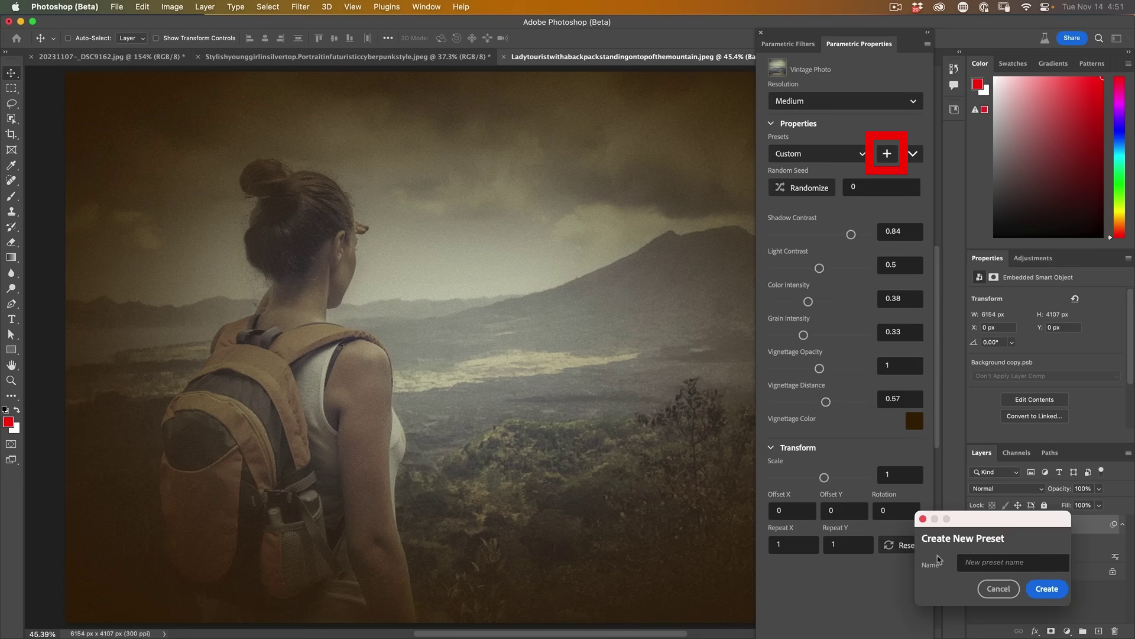
type("brown vig")
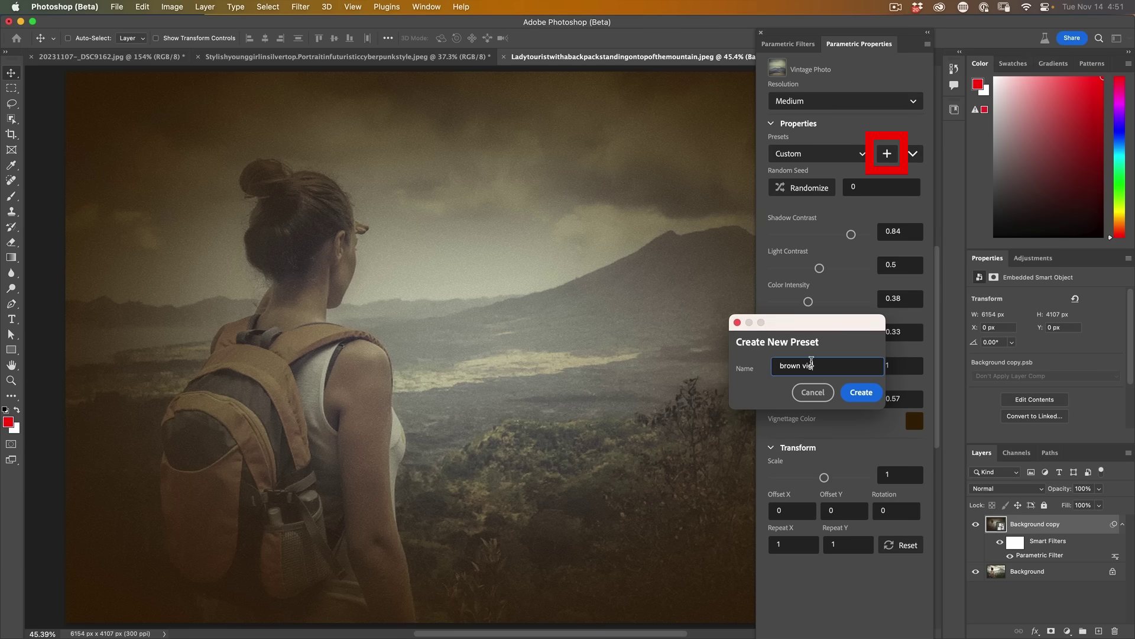
key("Return")
left_click(820, 154)
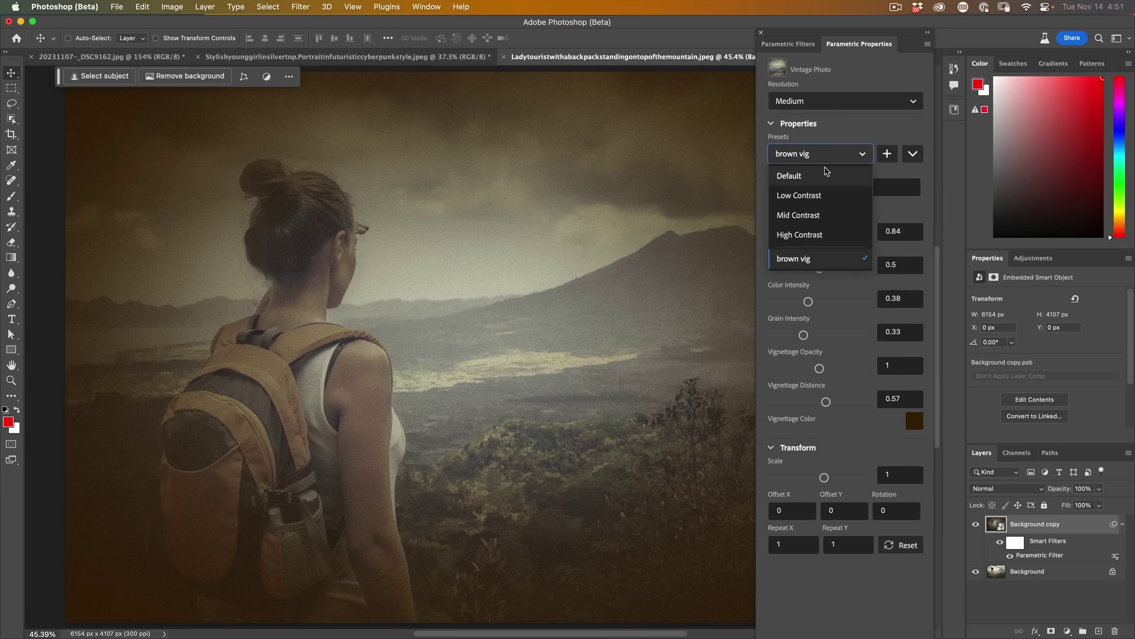
left_click(850, 150)
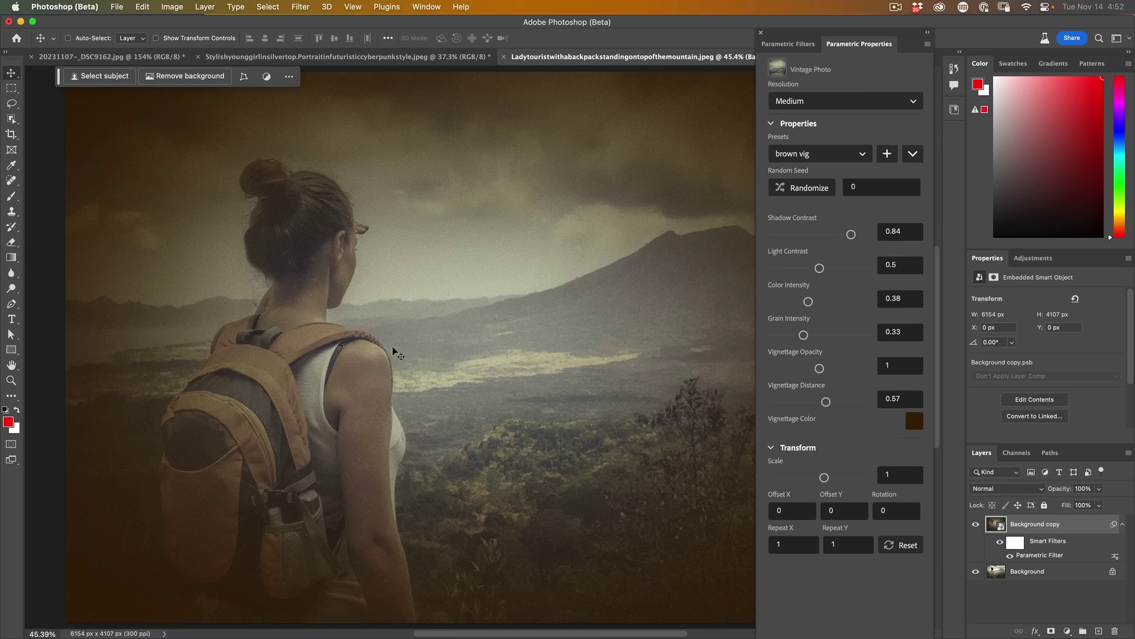
Render the filter at Ultra resolution and commit it
left_click(855, 102)
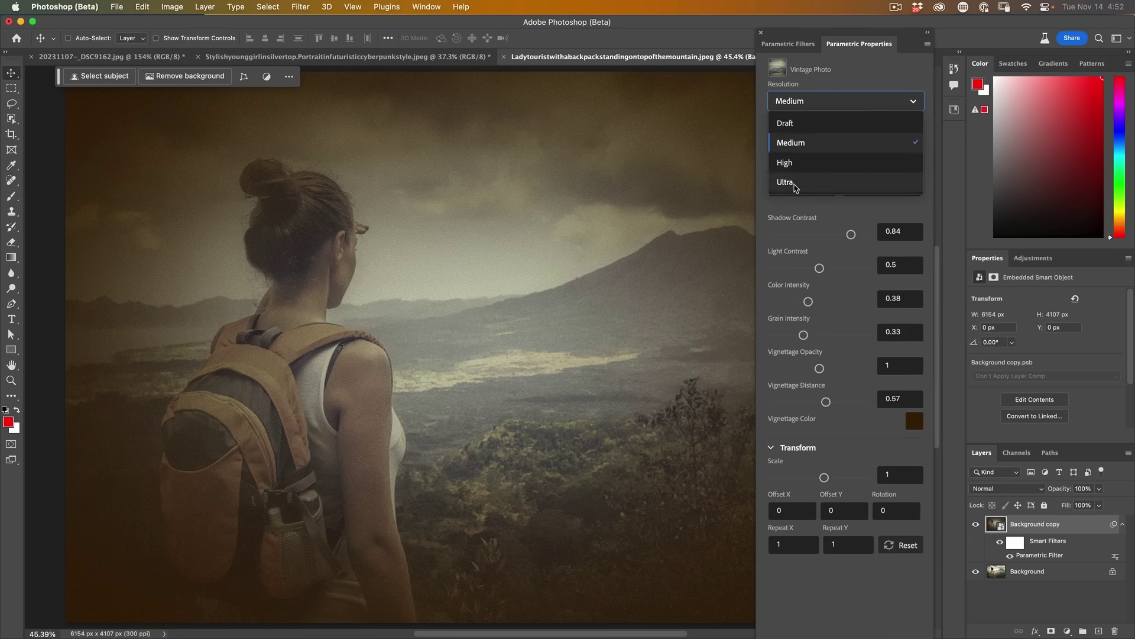
left_click(785, 182)
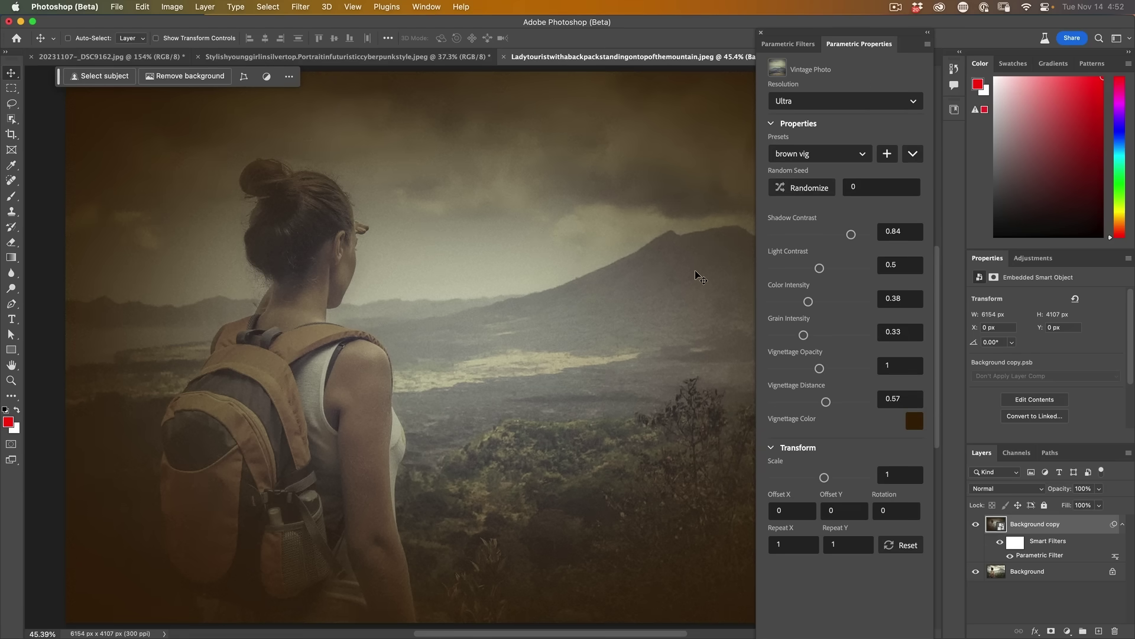
key("Return")
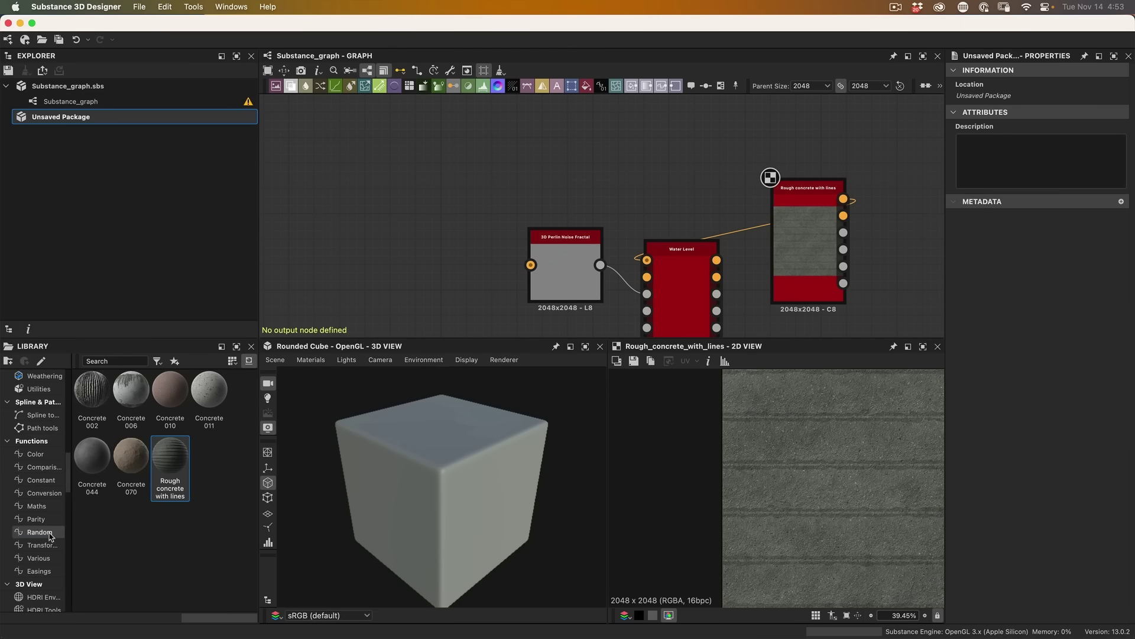
scroll(39, 503, "down", 8)
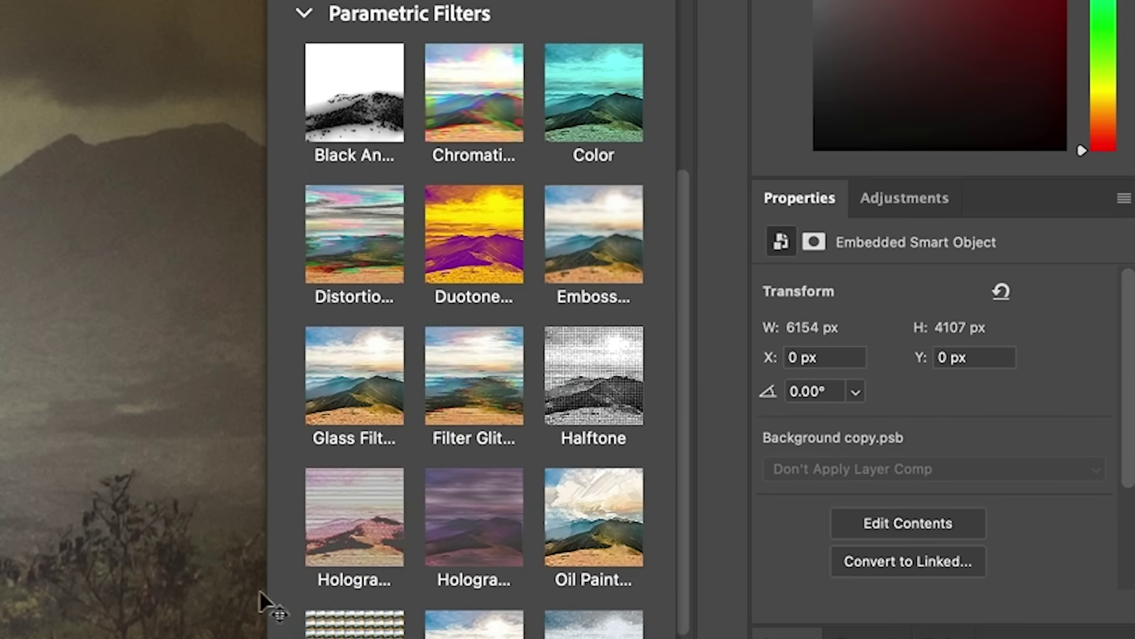
Reselect the Vintage Photo filter and apply its brown vig preset to the hiker photo
left_click(611, 81)
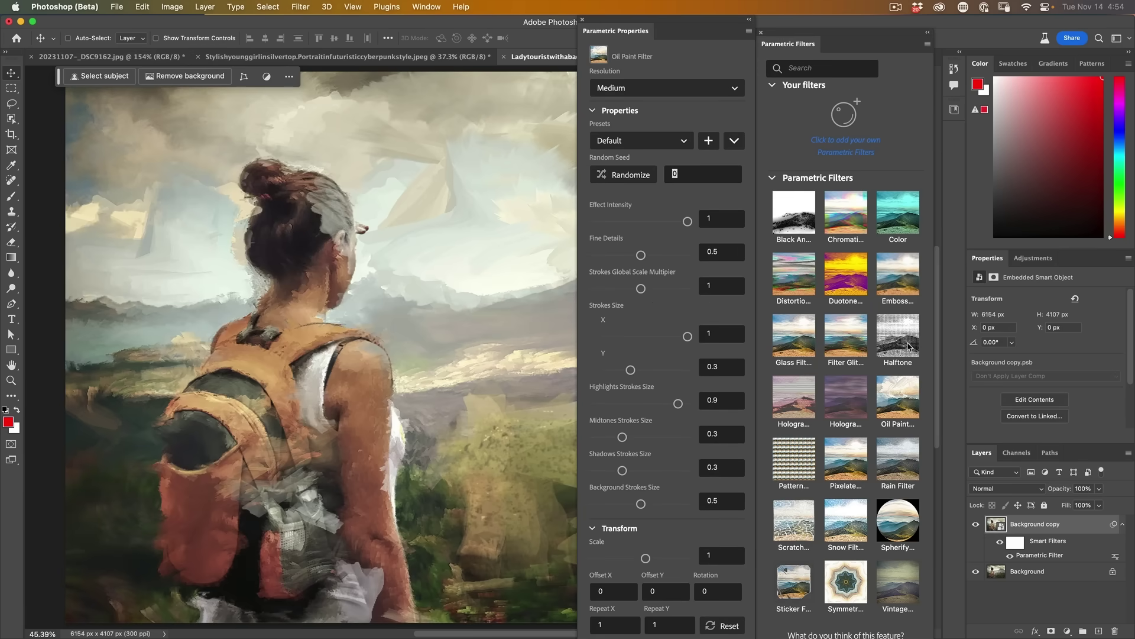
left_click(909, 347)
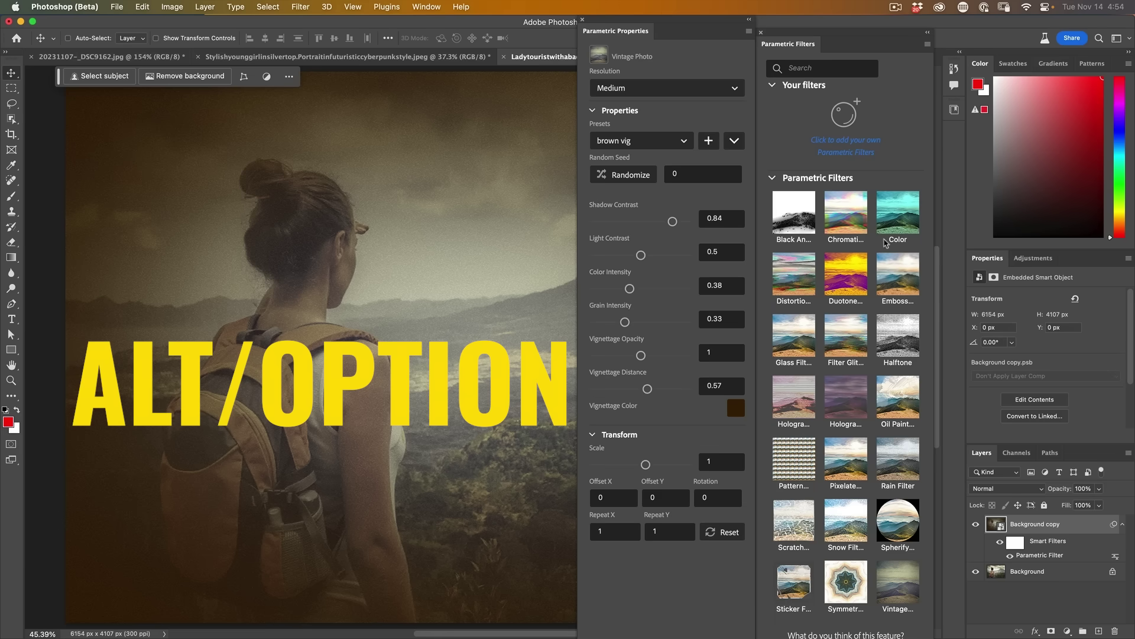
Stack a Sticker filter as a second effect on the hiker and move its settings panel aside
left_click(796, 583, "alt")
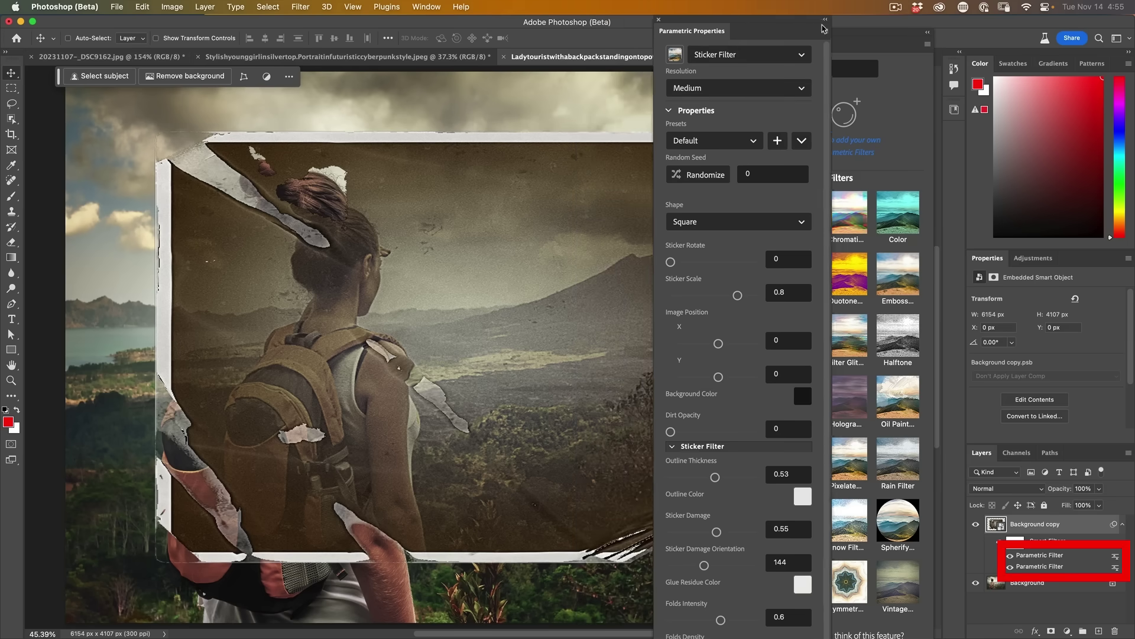
left_click_drag(822, 28, 924, 41)
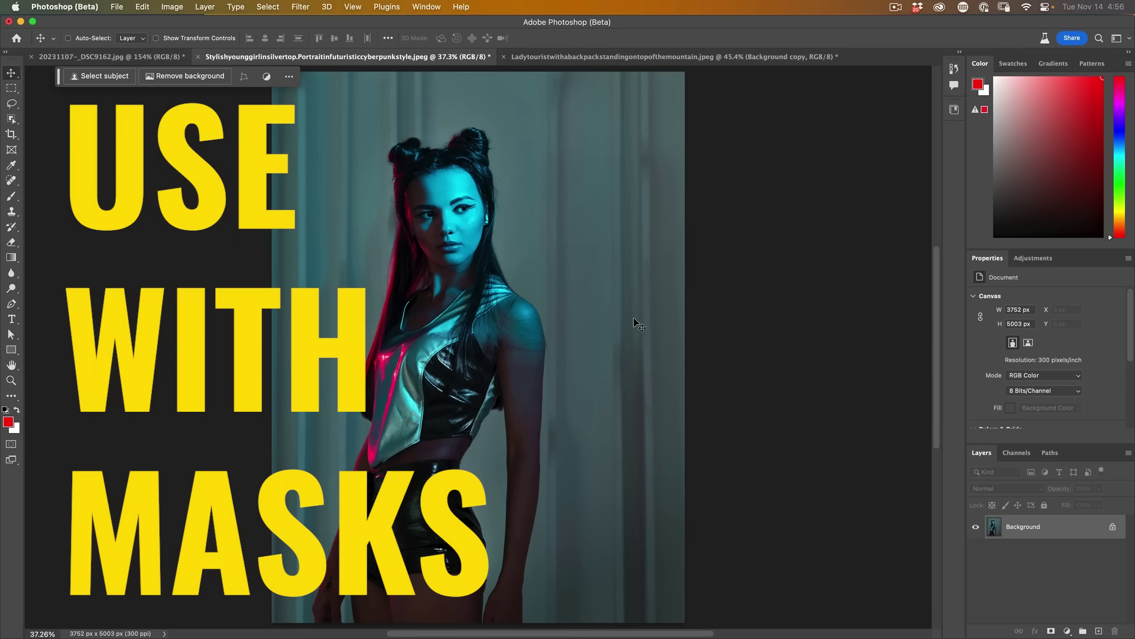
Reset default colours, use Object Selection's Select Subject on the woman, then invert the selection
key("d")
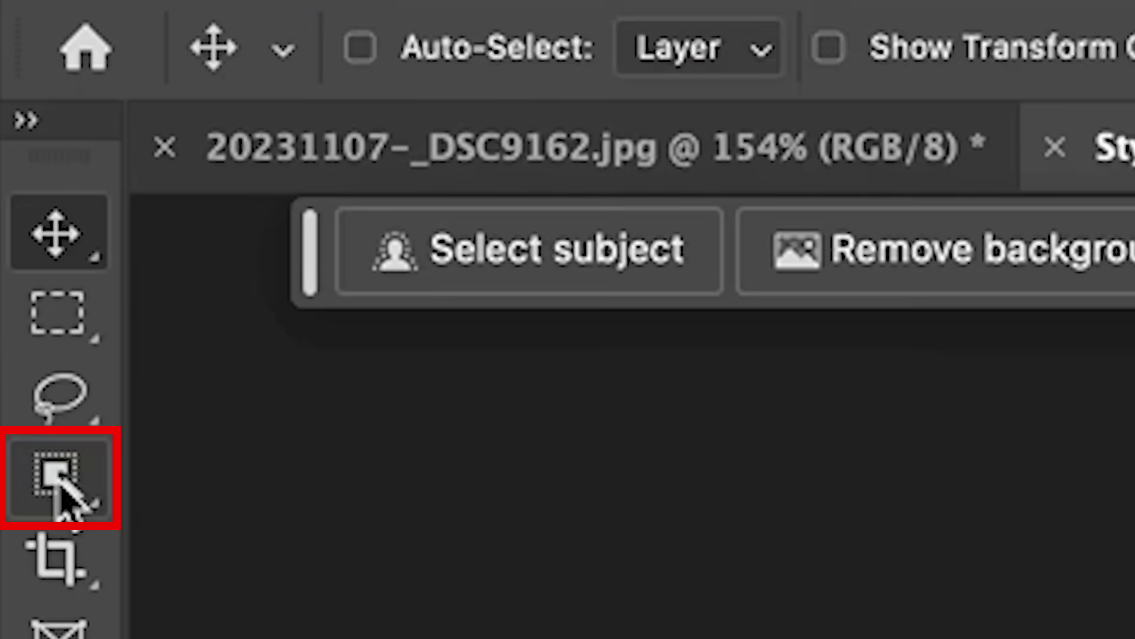
left_click(13, 122)
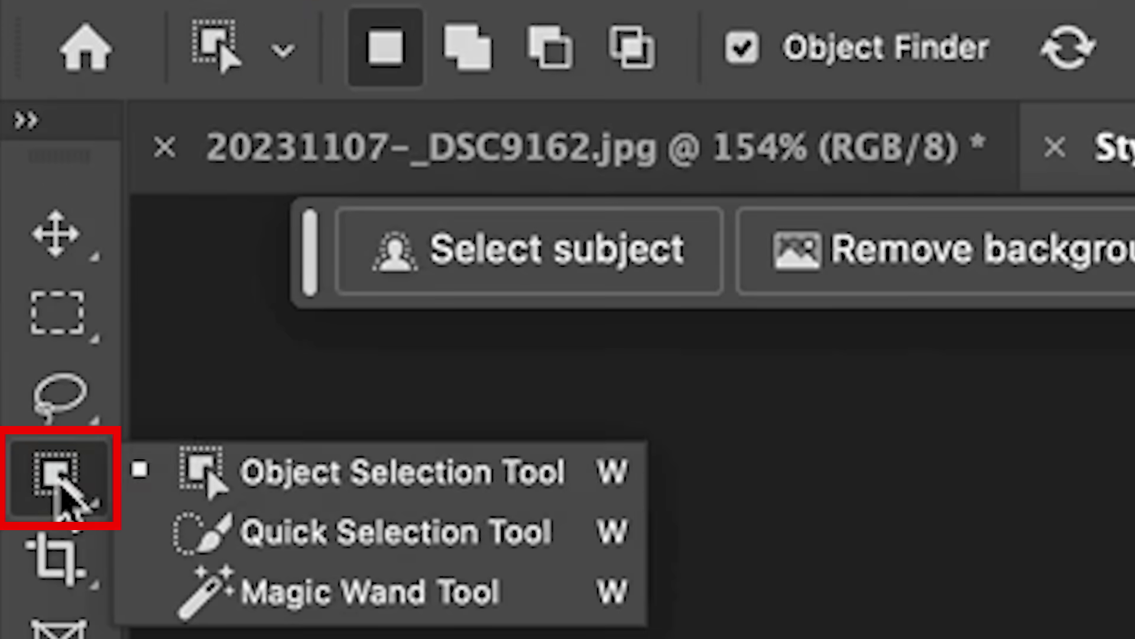
left_click(329, 476)
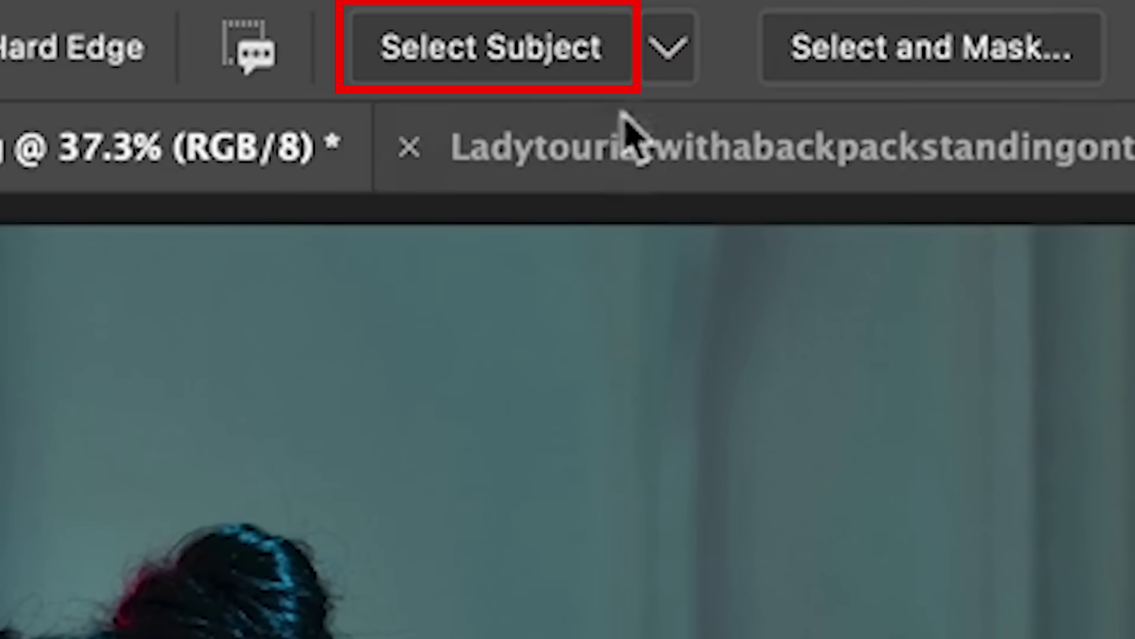
left_click(590, 56)
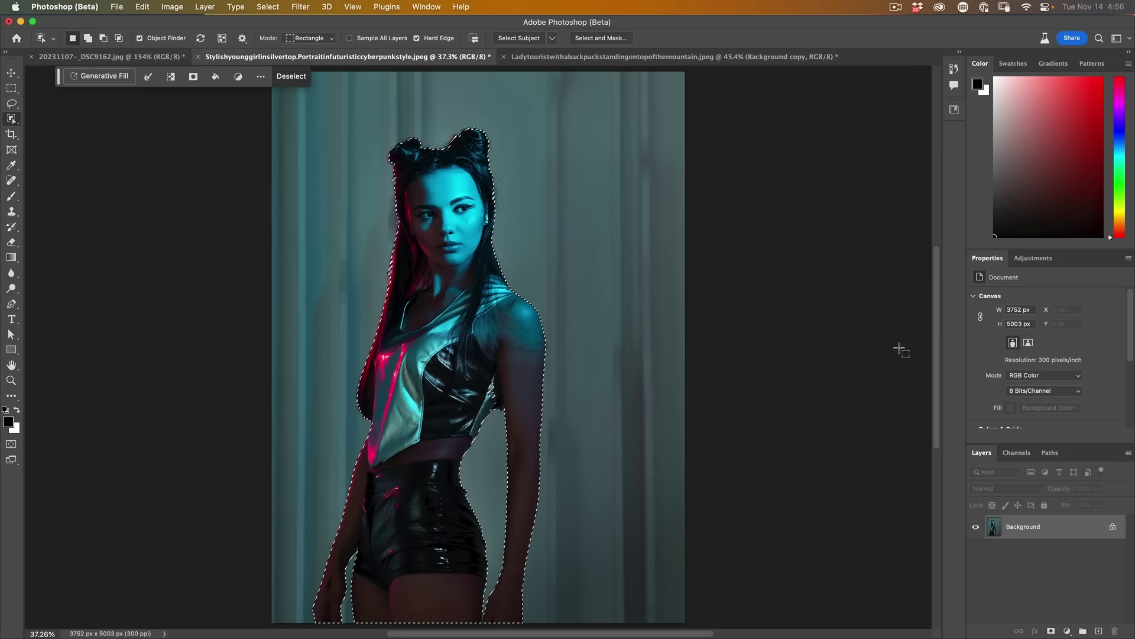
key("super+shift+i")
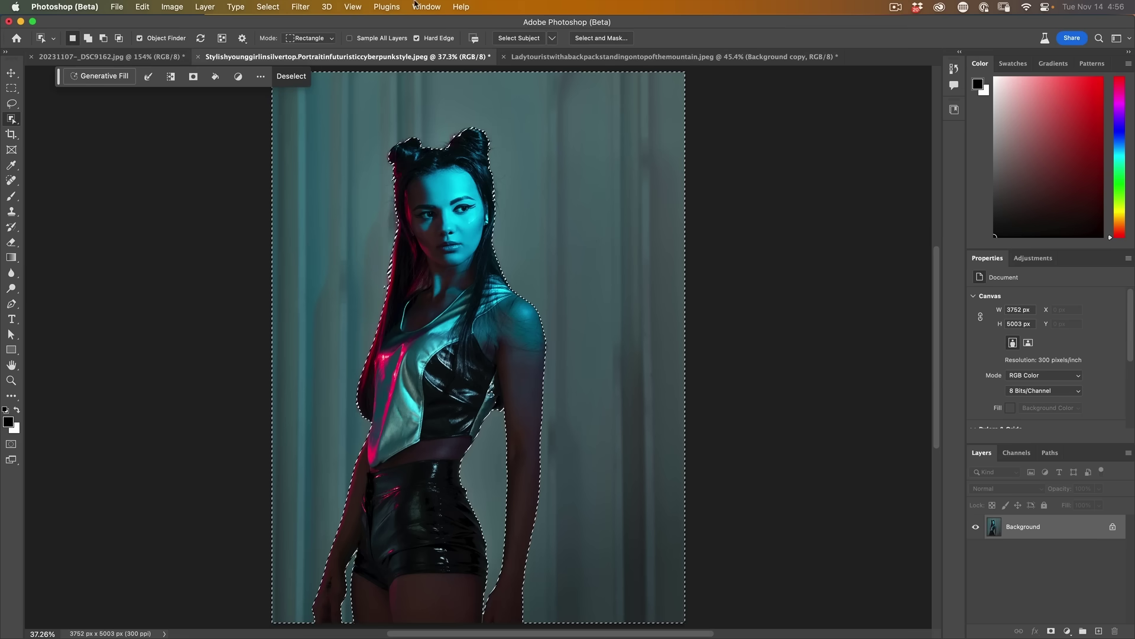
Add the Distortion filter from Filter > Parametric Filters to the selected background
left_click(300, 5)
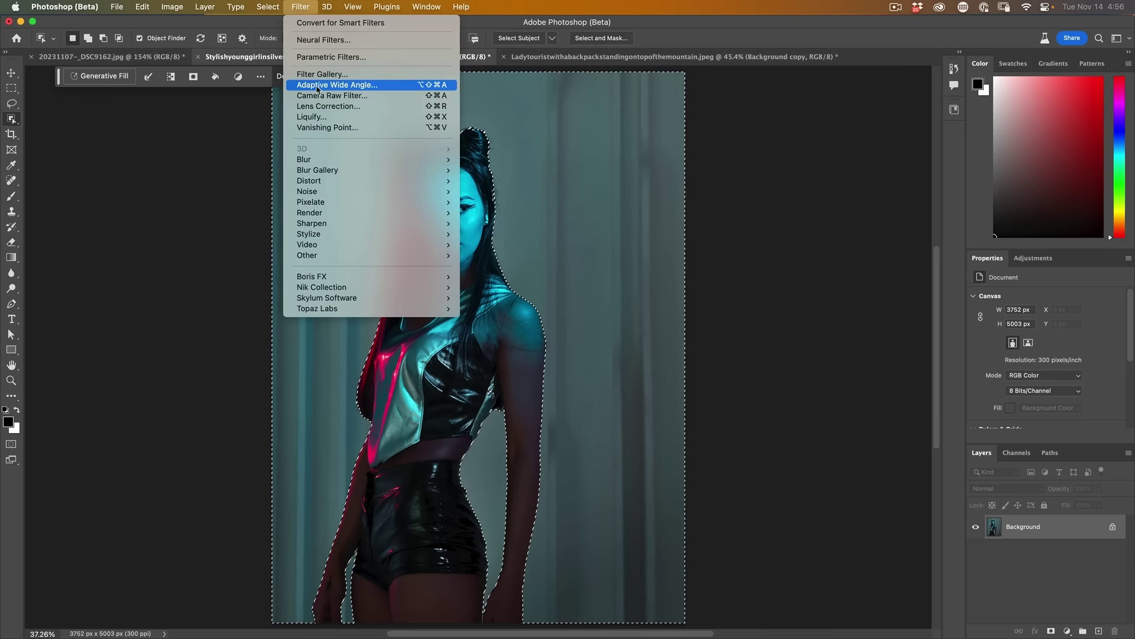
left_click(318, 59)
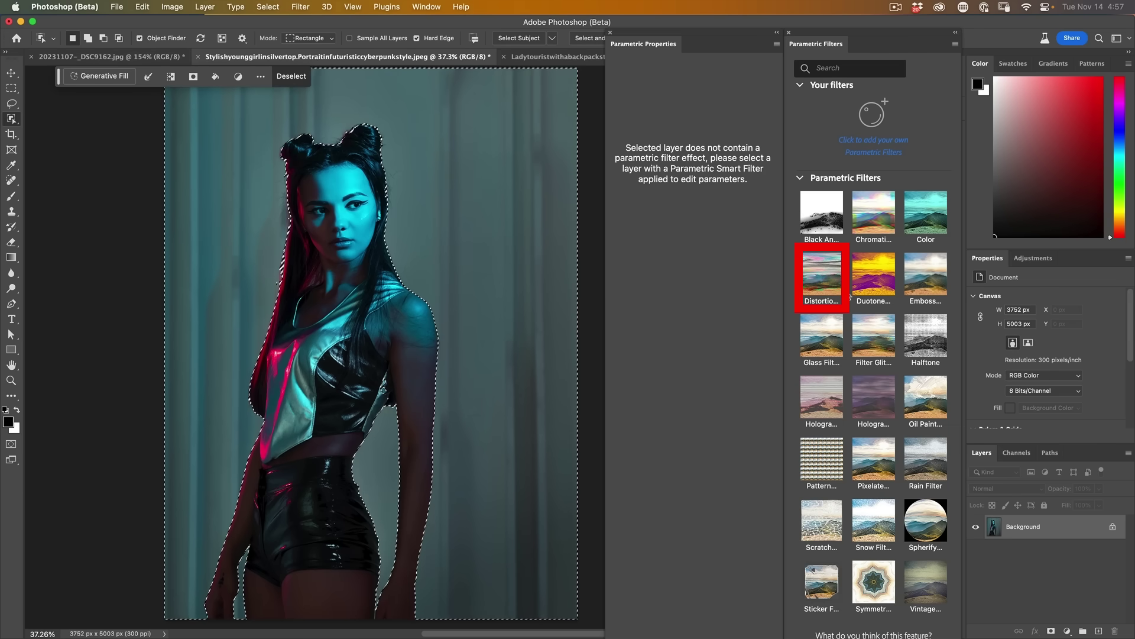
left_click(827, 272)
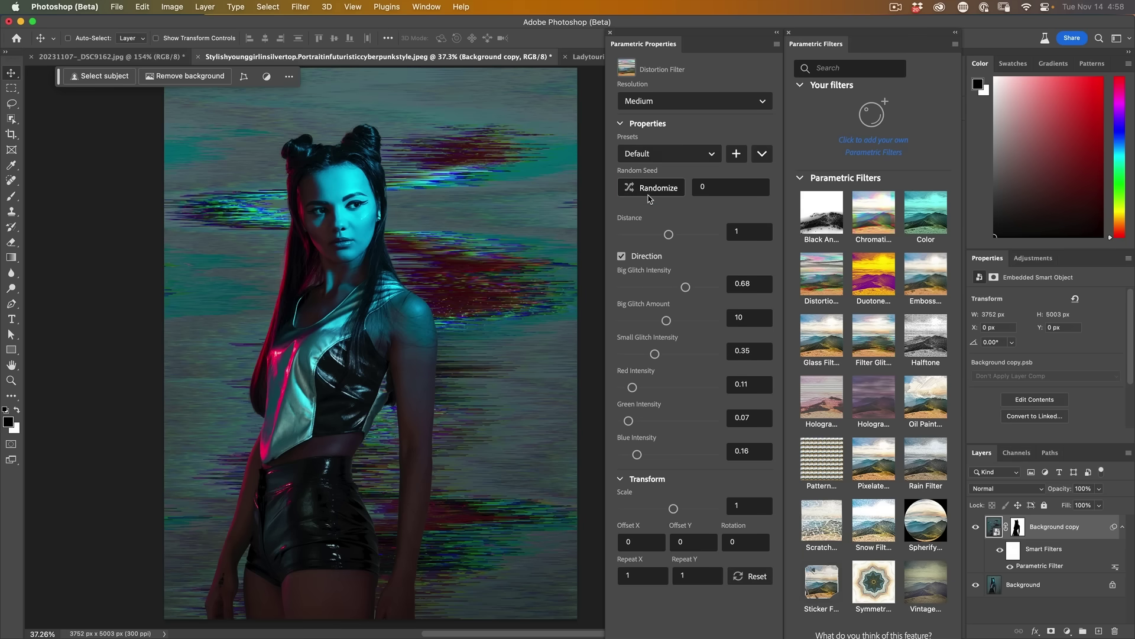
Re-roll the glitch pattern twice and stack a Hologram filter as a second effect
left_click(651, 187)
left_click(651, 188)
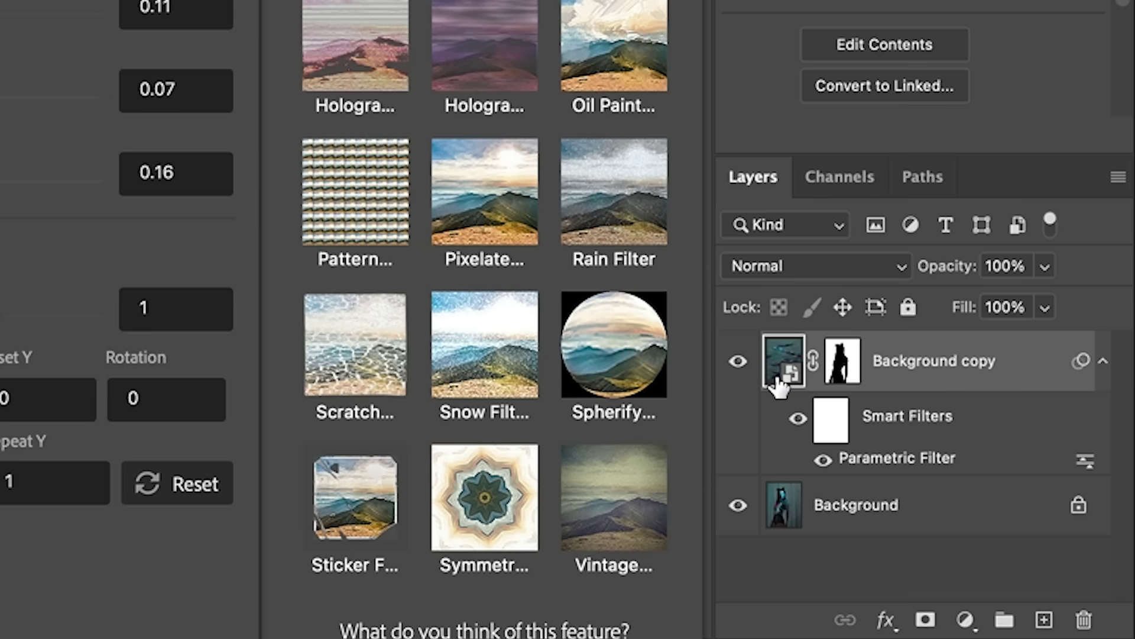
left_click(361, 46, "alt")
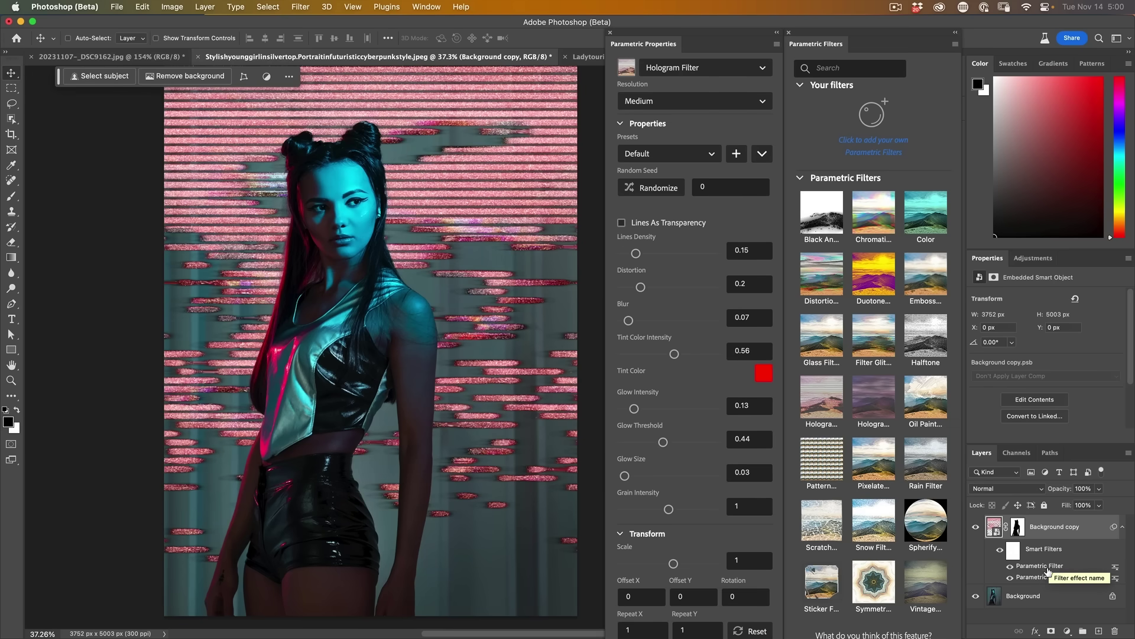
Set the Hologram to the Ghost Effect preset, move the task bar aside, and stack a Color filter
left_click(645, 155)
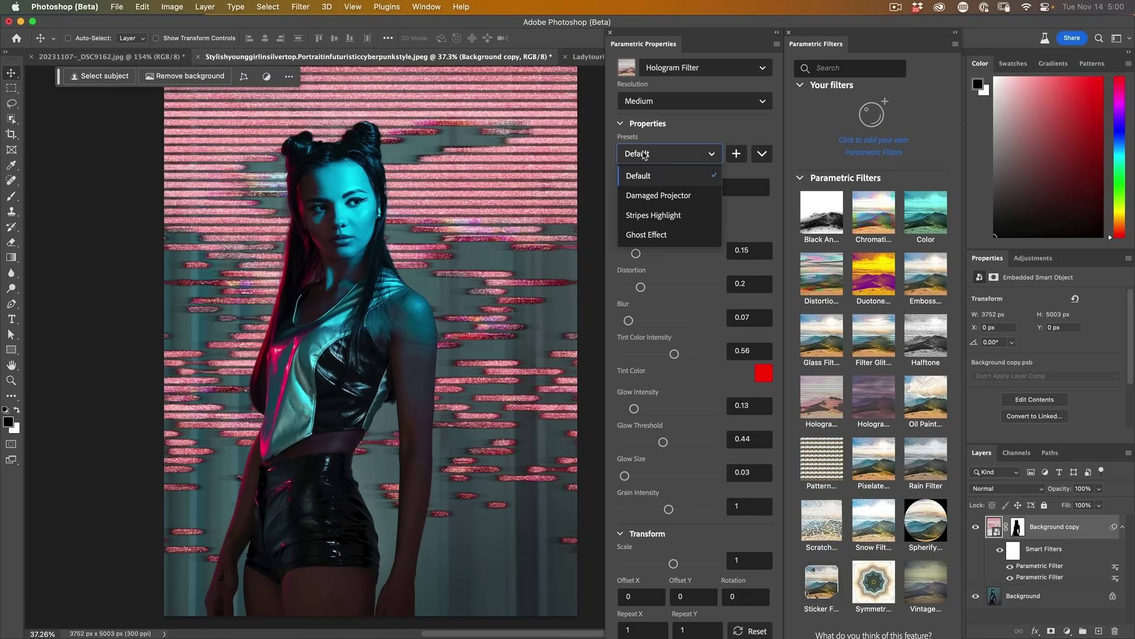
left_click(653, 235)
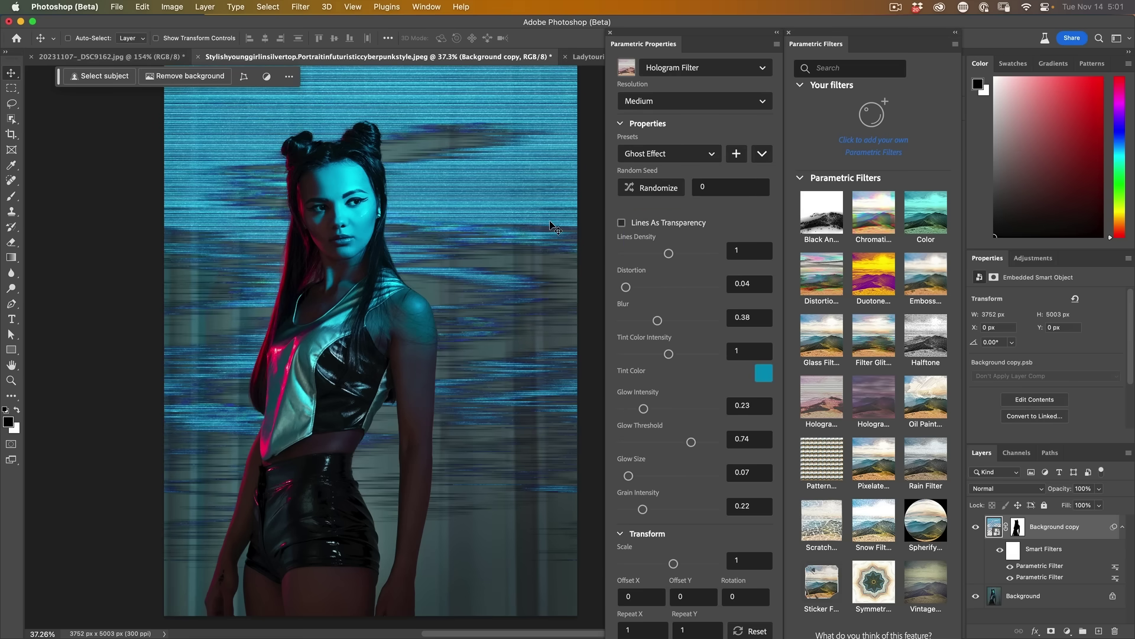
left_click_drag(58, 76, 6, 619)
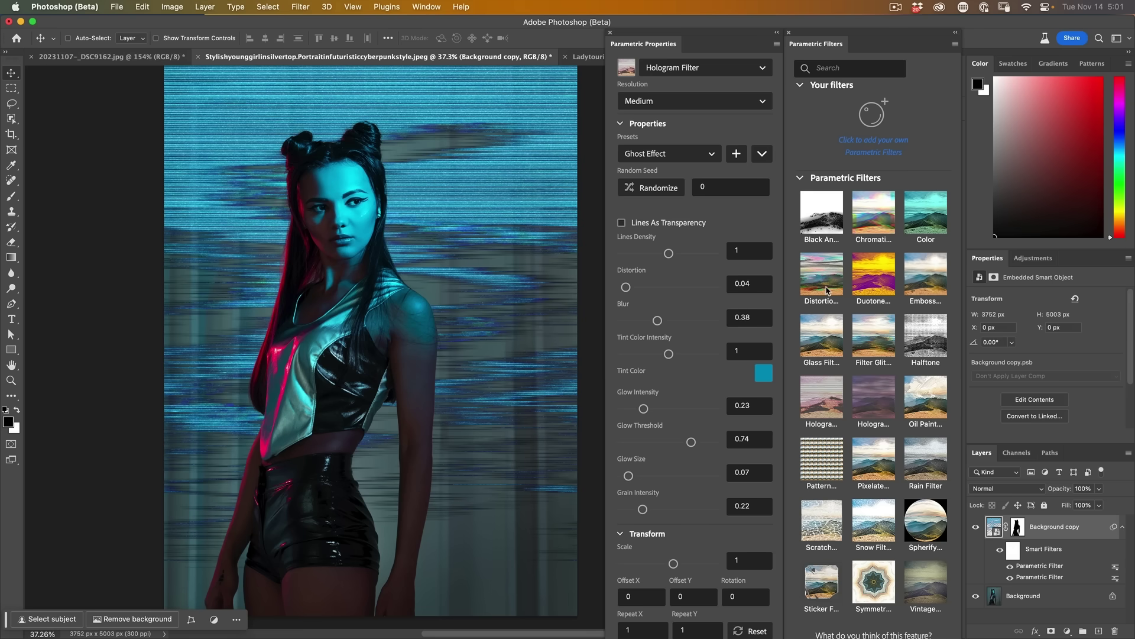
left_click(924, 216)
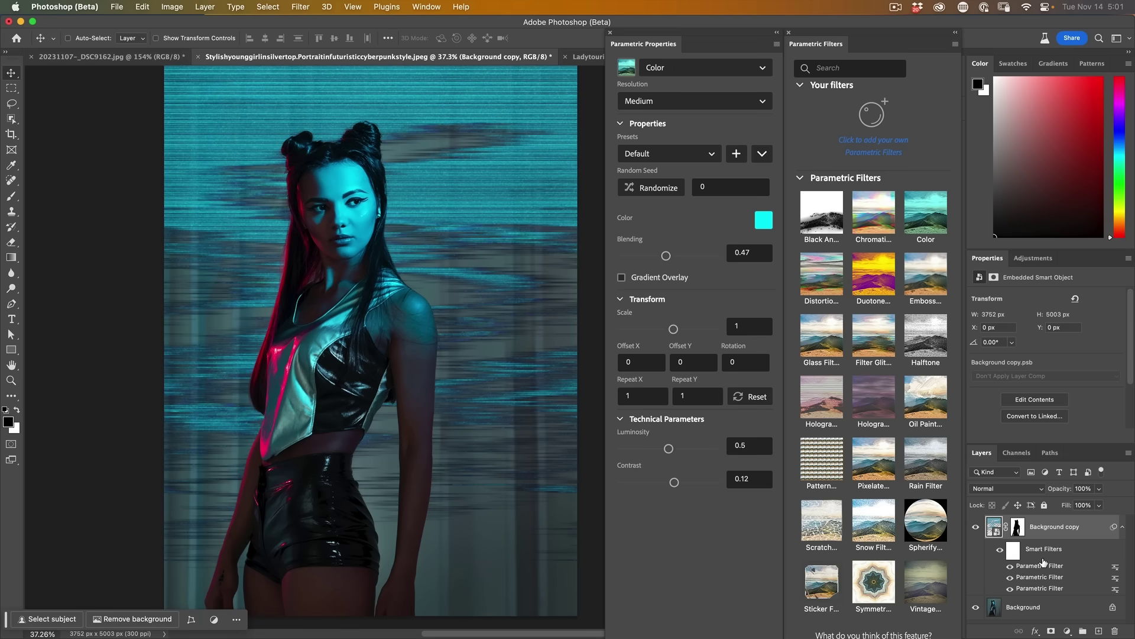
Apply Gradient Cyan, recolour it with pink sampled from the hair, and rotate the gradient to 270
left_click(658, 155)
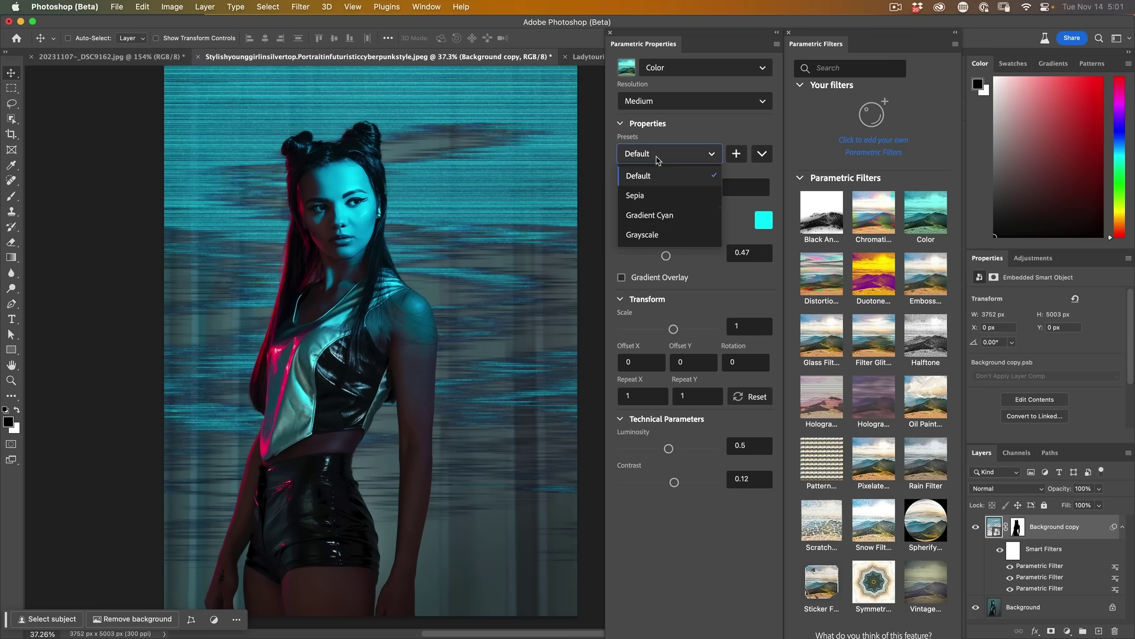
left_click(661, 218)
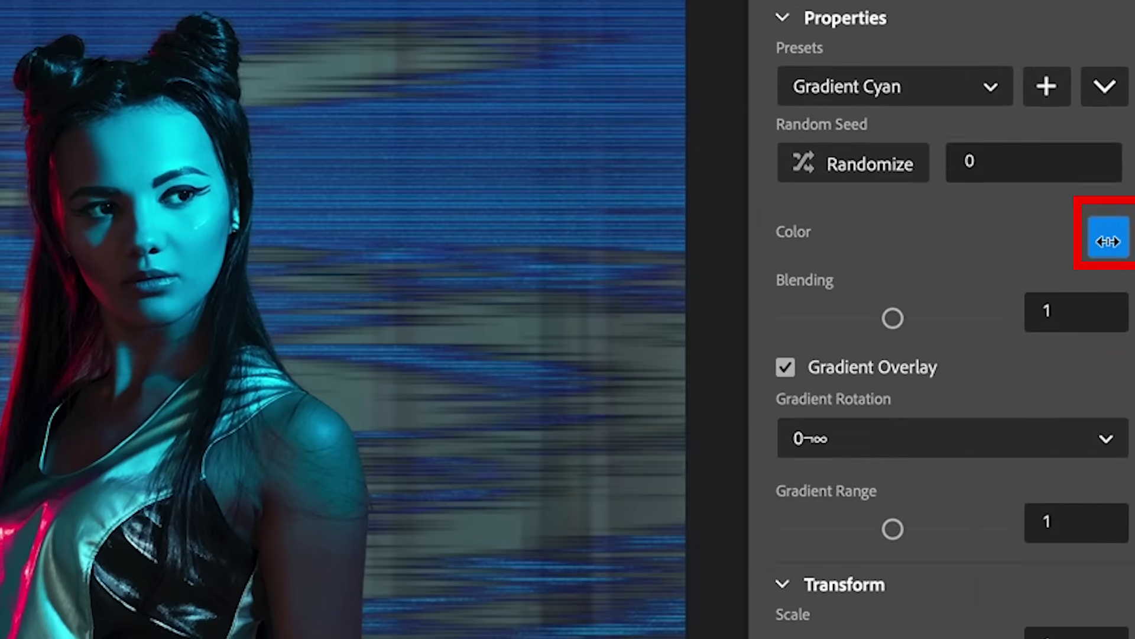
left_click(763, 220)
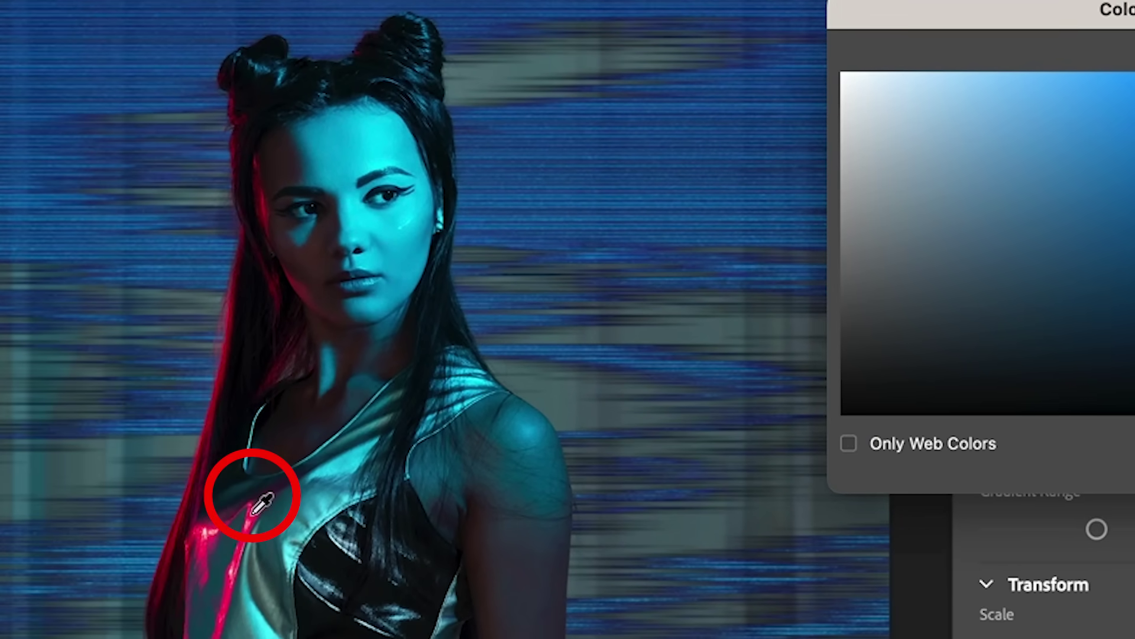
left_click(253, 512)
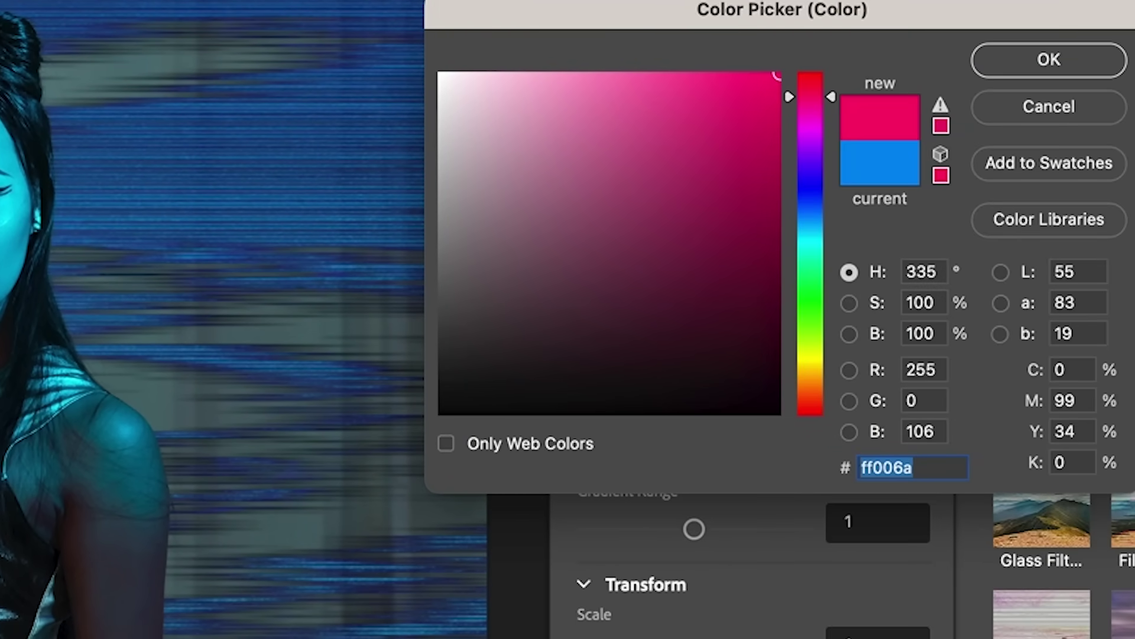
left_click(1072, 63)
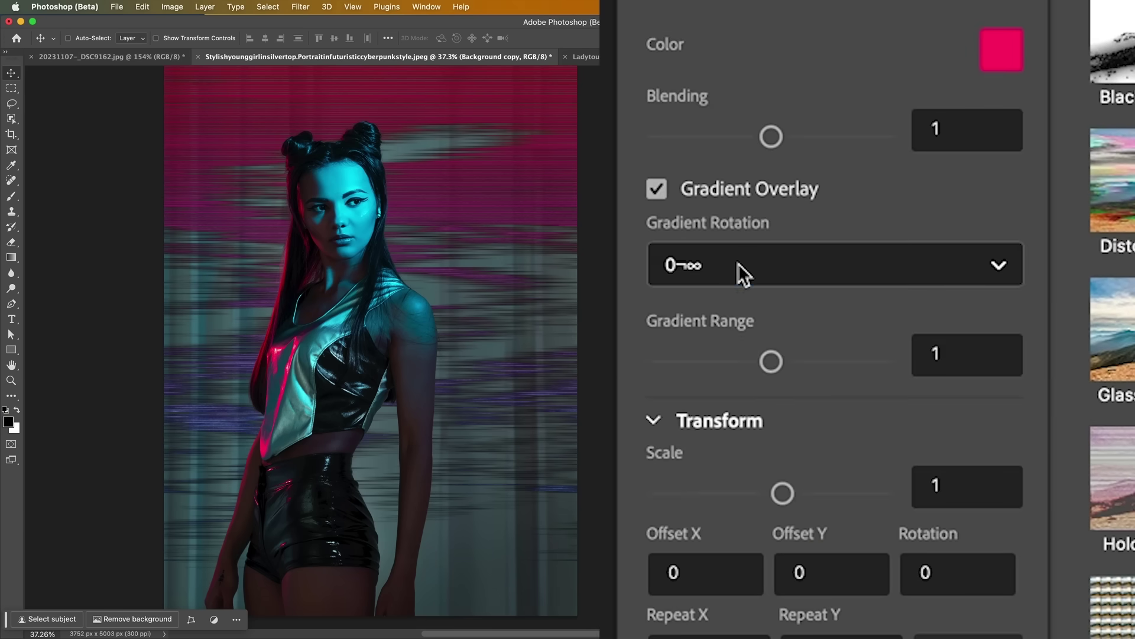
left_click(740, 265)
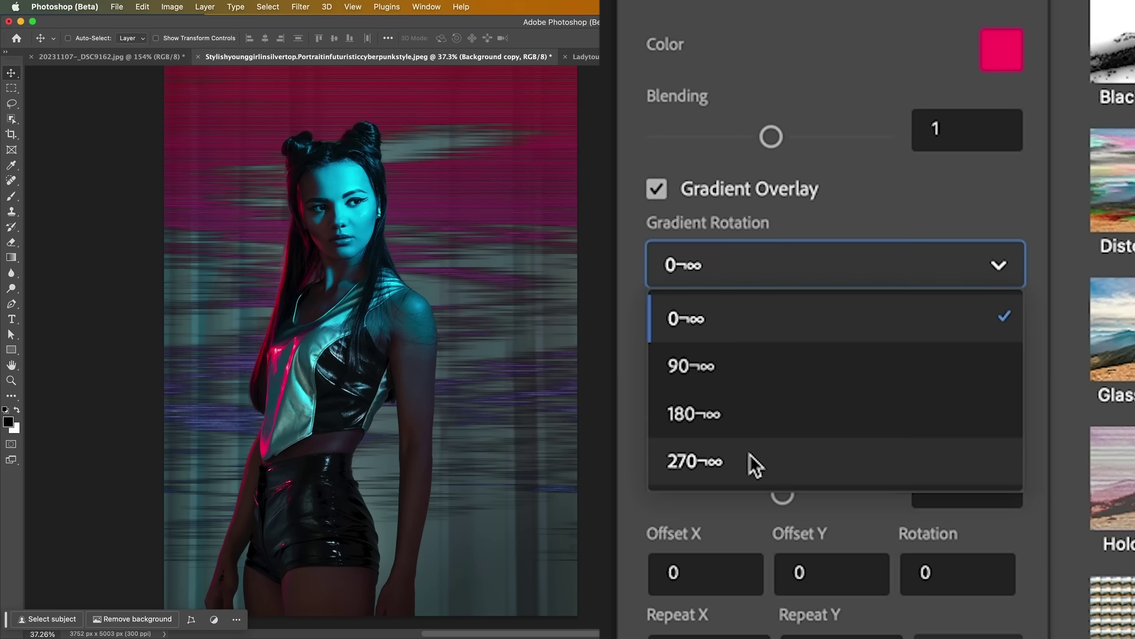
left_click(750, 455)
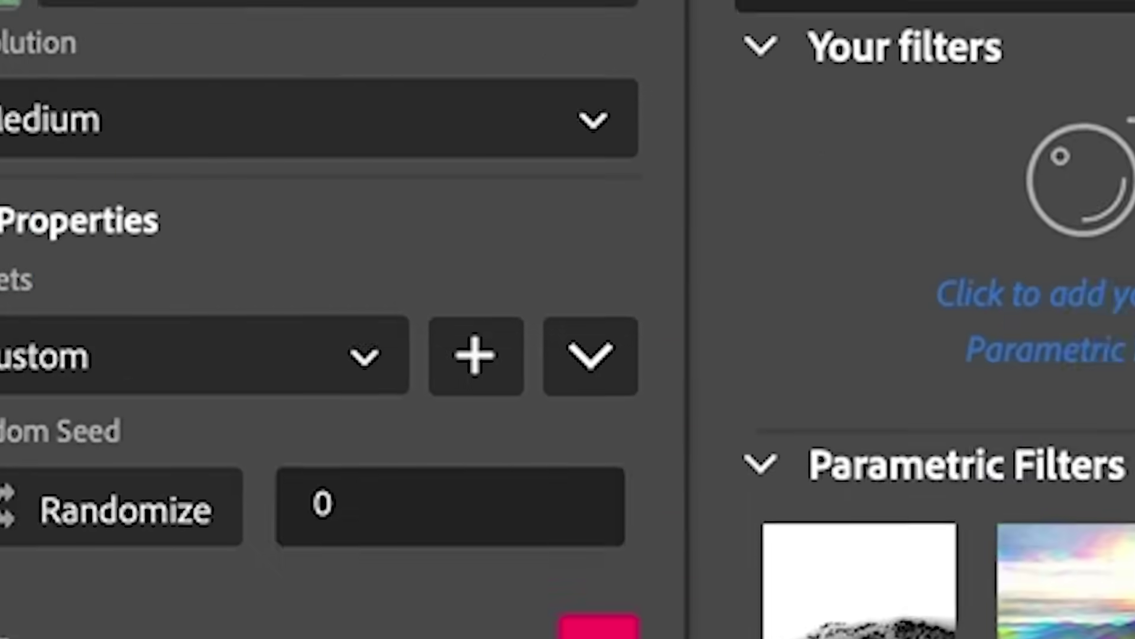
Reselect the Distortion filter in the filter stack and apply its Warpping preset
left_click(347, 152)
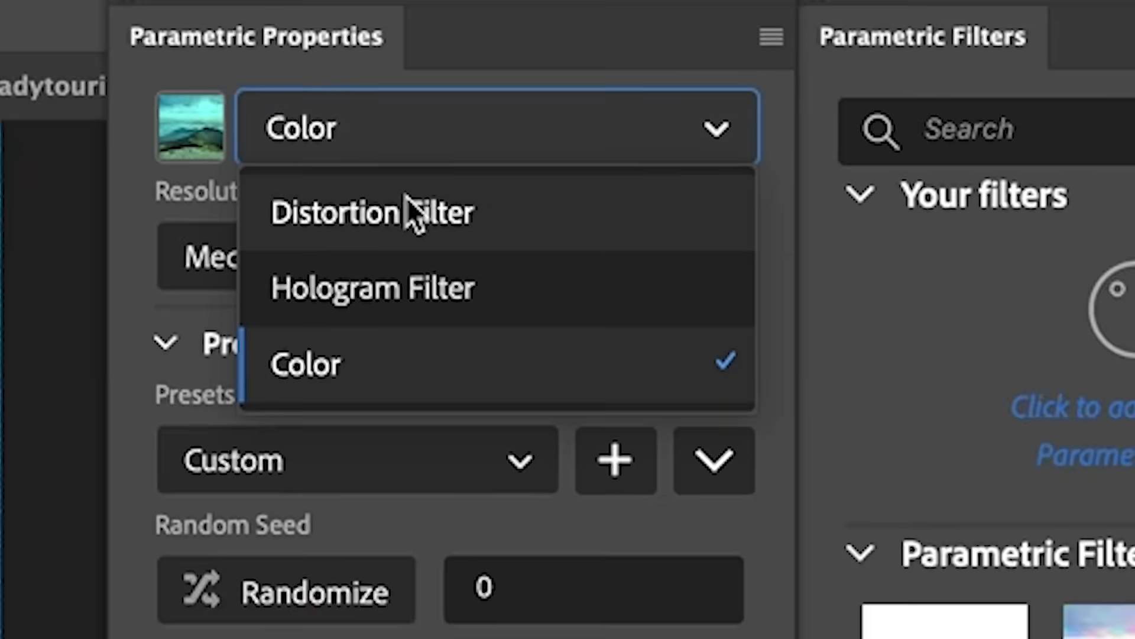
left_click(349, 238)
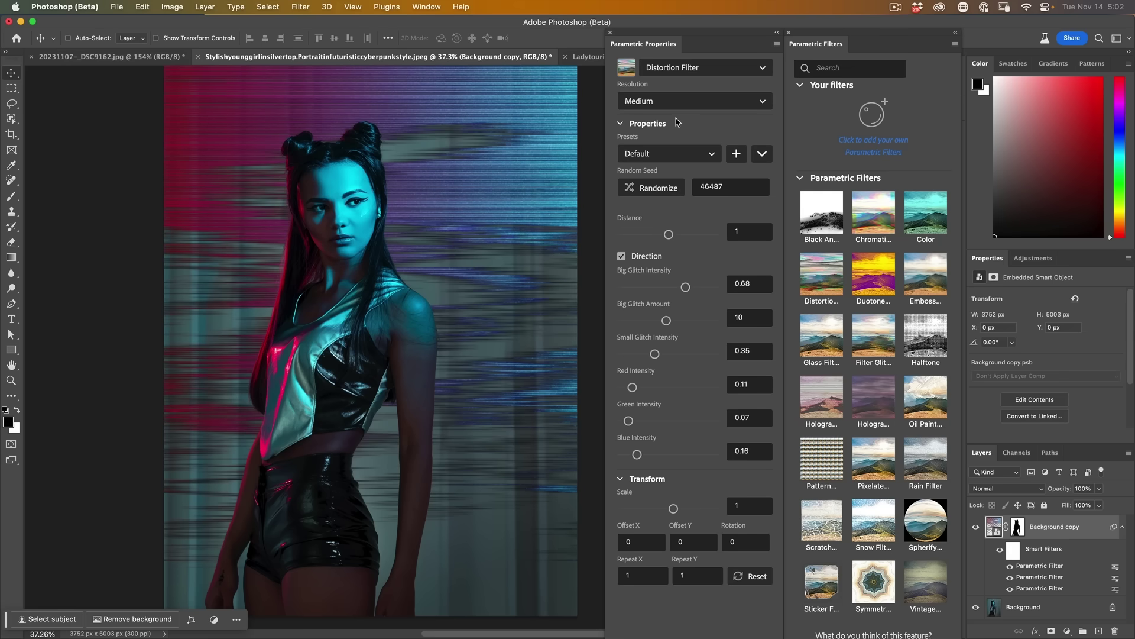
left_click(670, 155)
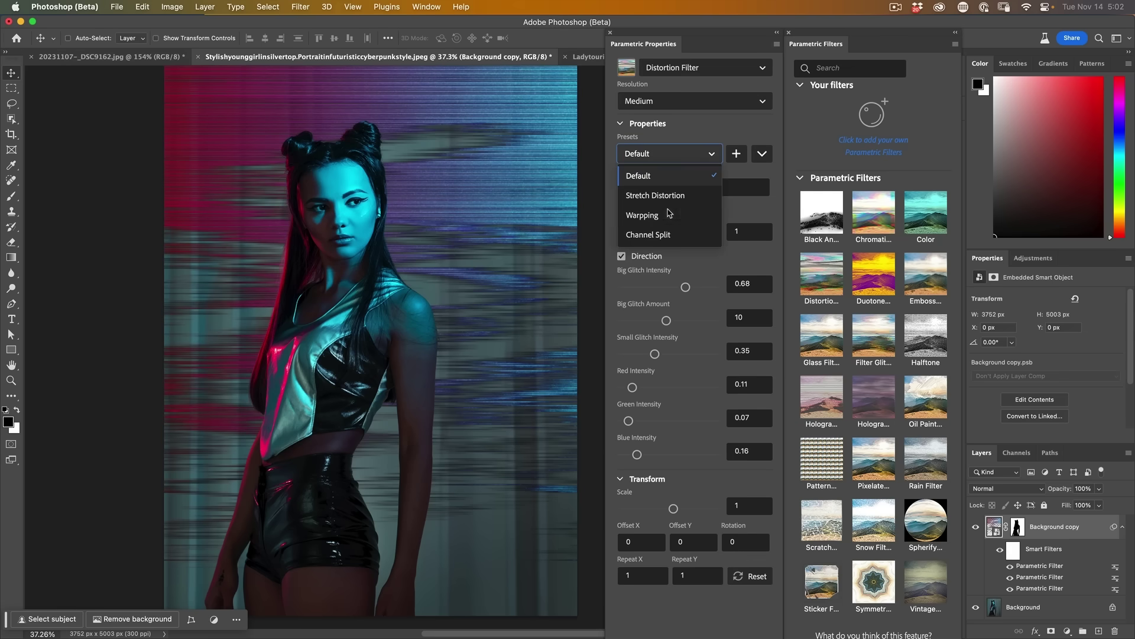
left_click(667, 216)
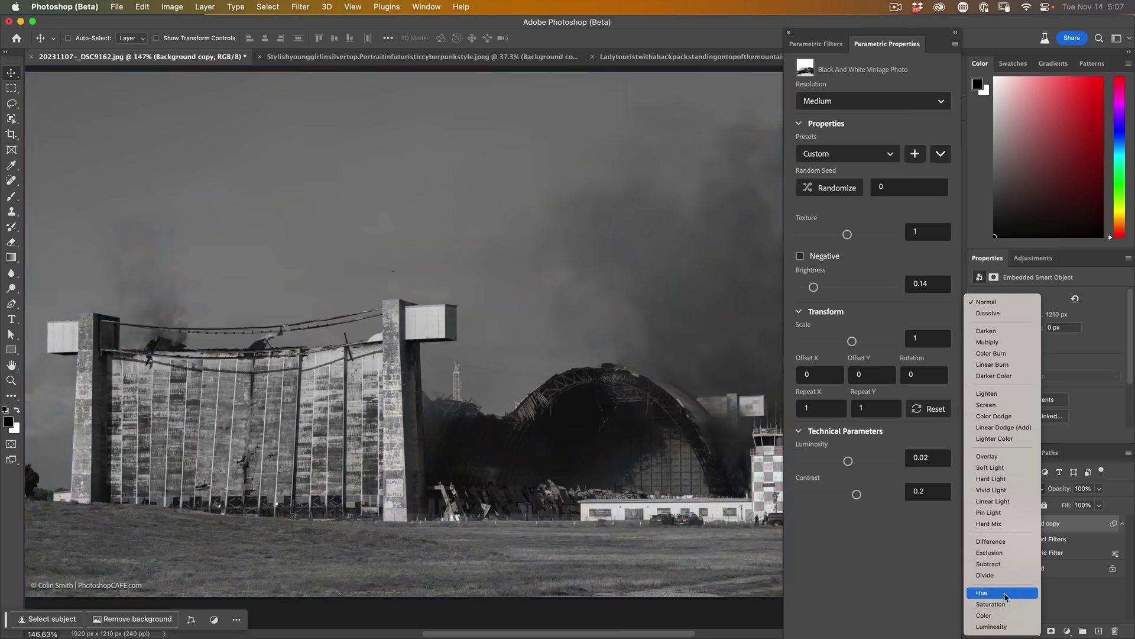
Try a different blend mode, then return the filtered layer to 100% opacity
left_click(1008, 595)
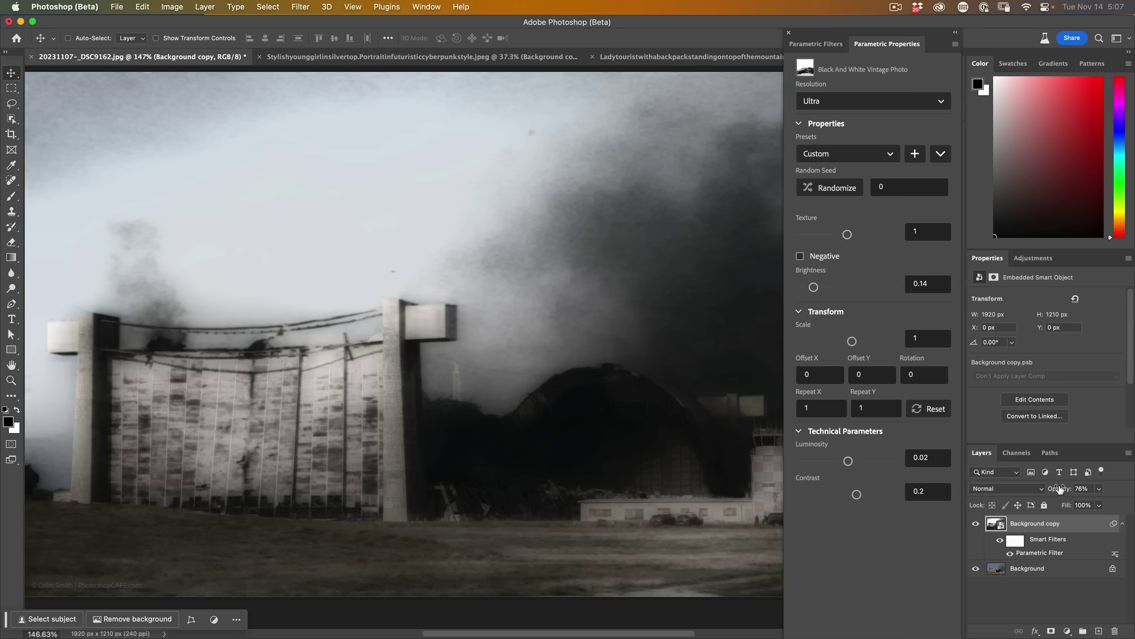
left_click_drag(1061, 491, 1100, 491)
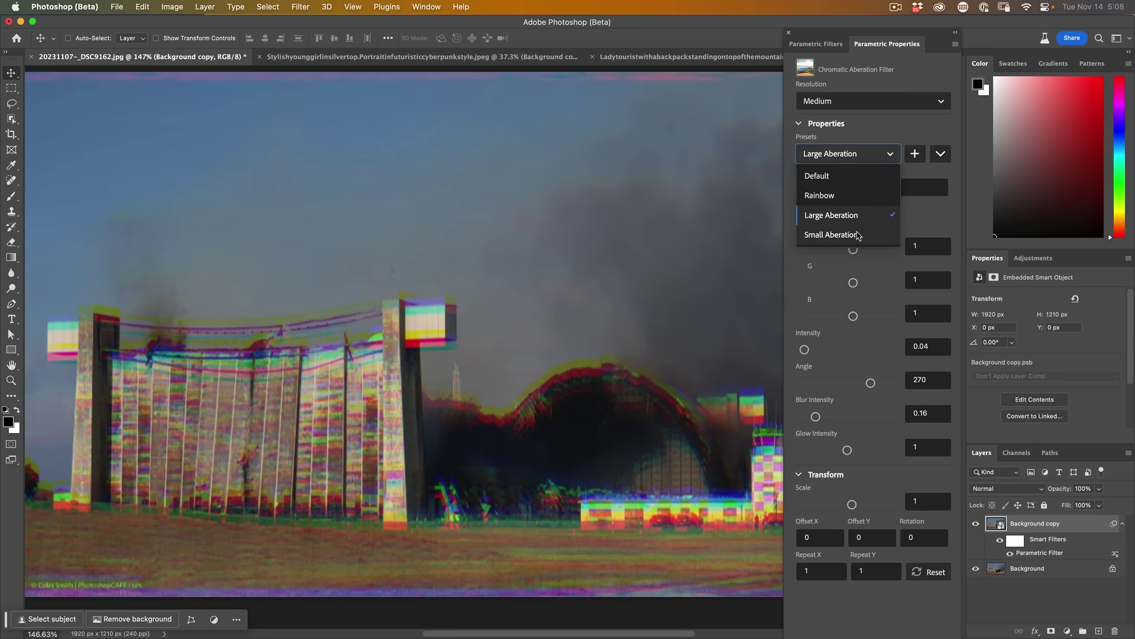
Try the Small Aberration preset, then add a Hologram filter set to Ghost Effect
left_click(858, 235)
scroll(859, 159, "up", 1)
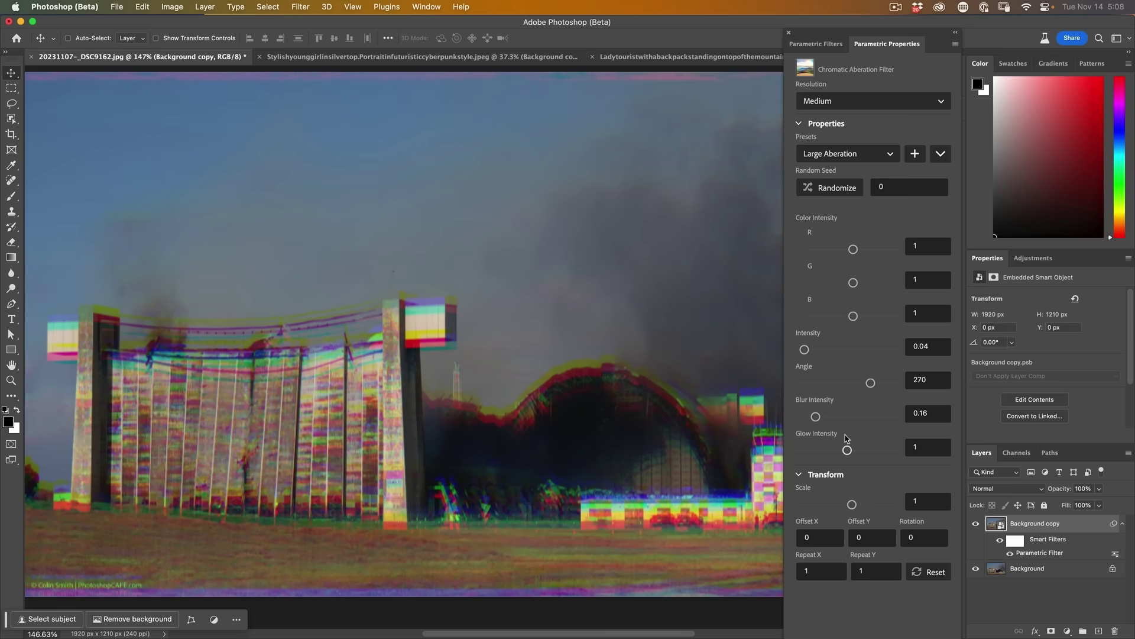
left_click(843, 45)
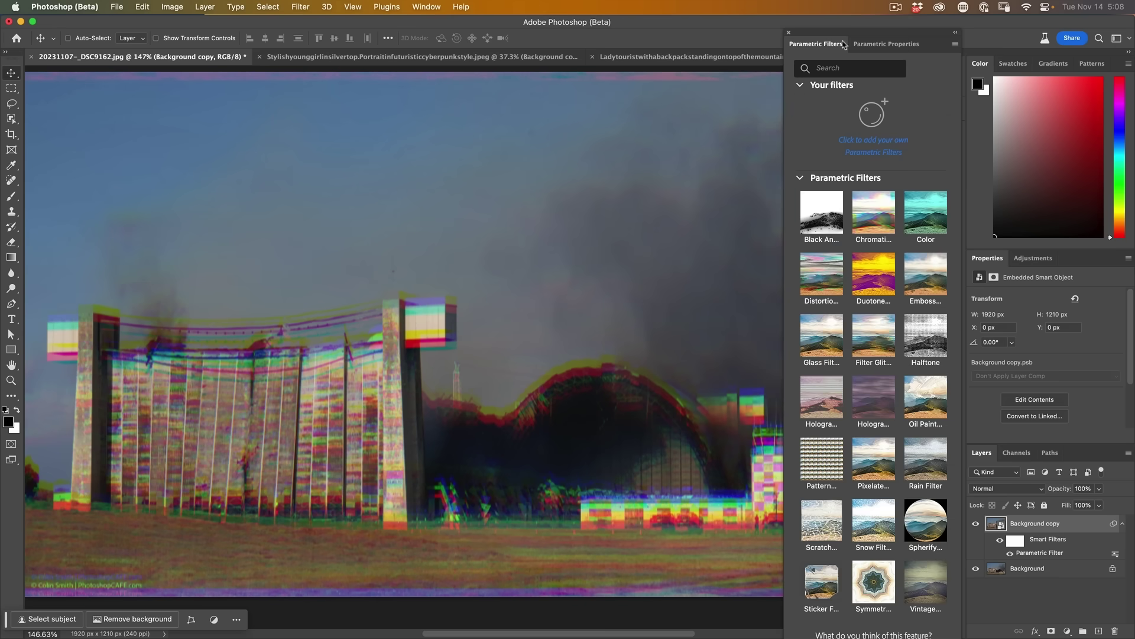
left_click(823, 402)
left_click(838, 155)
left_click(840, 238)
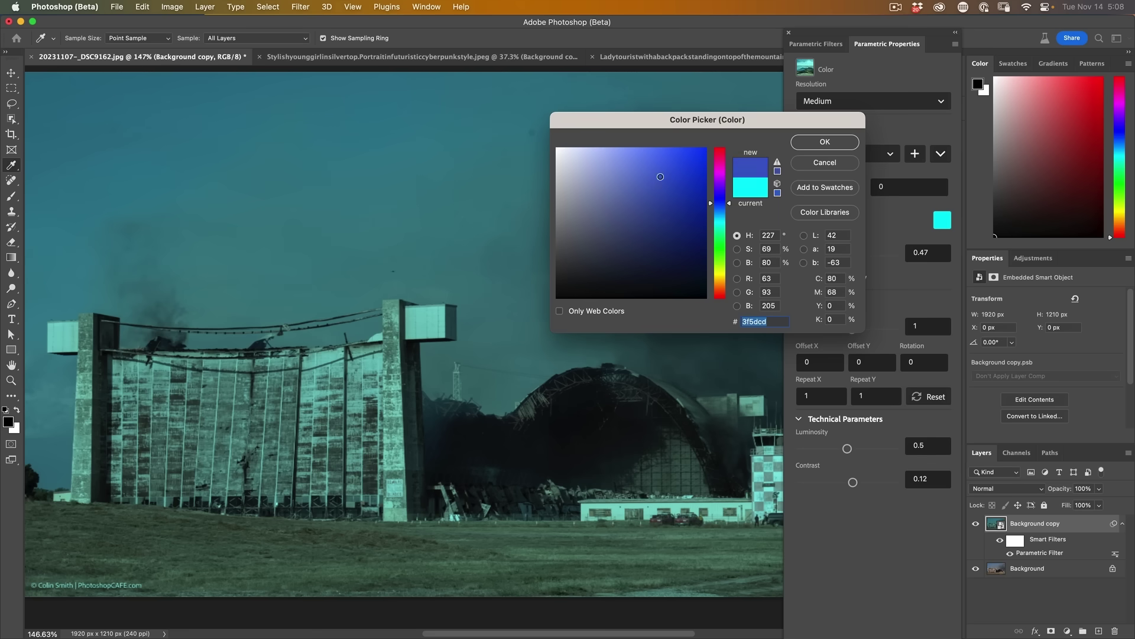
Tint the Color filter bright yellow and weaken its blending to 0.2
left_click_drag(656, 172, 617, 259)
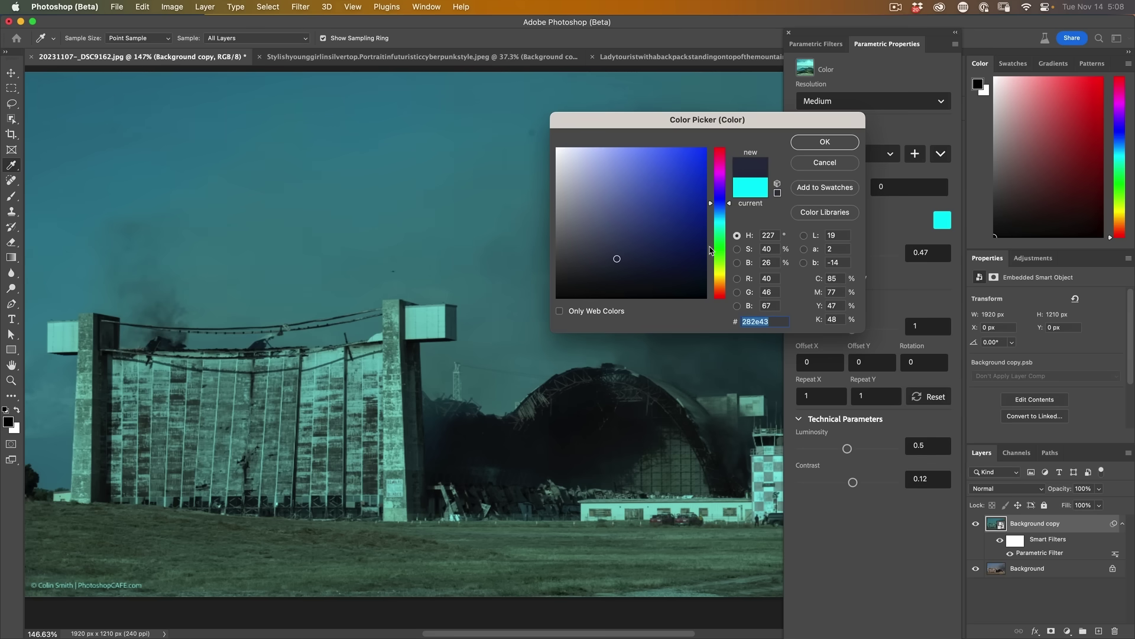
left_click(719, 275)
left_click(679, 158)
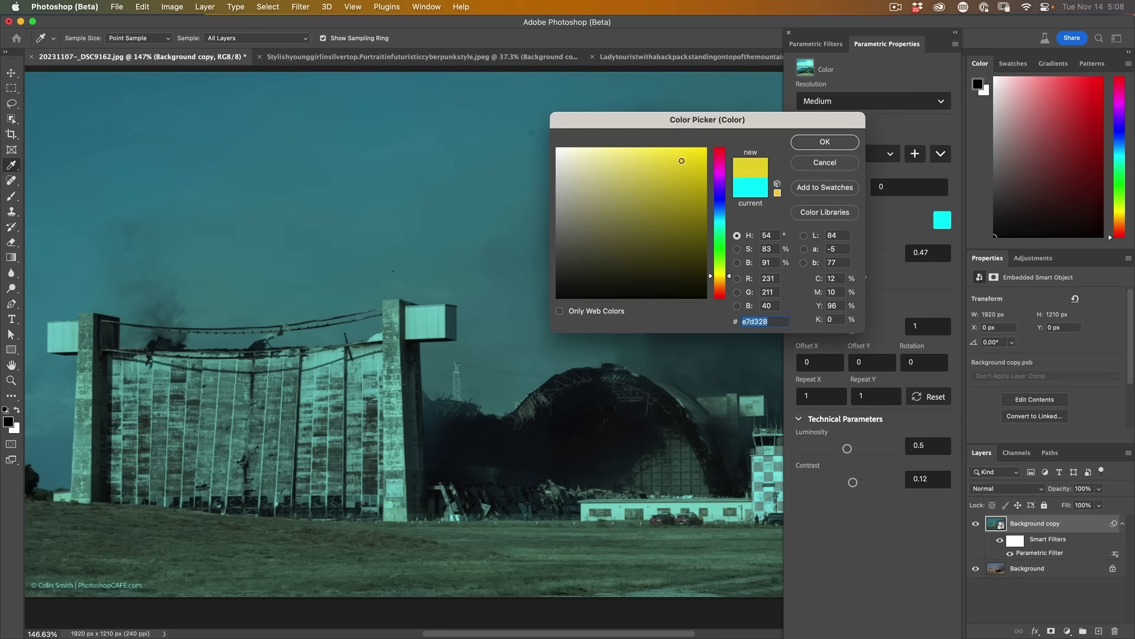
left_click(825, 142)
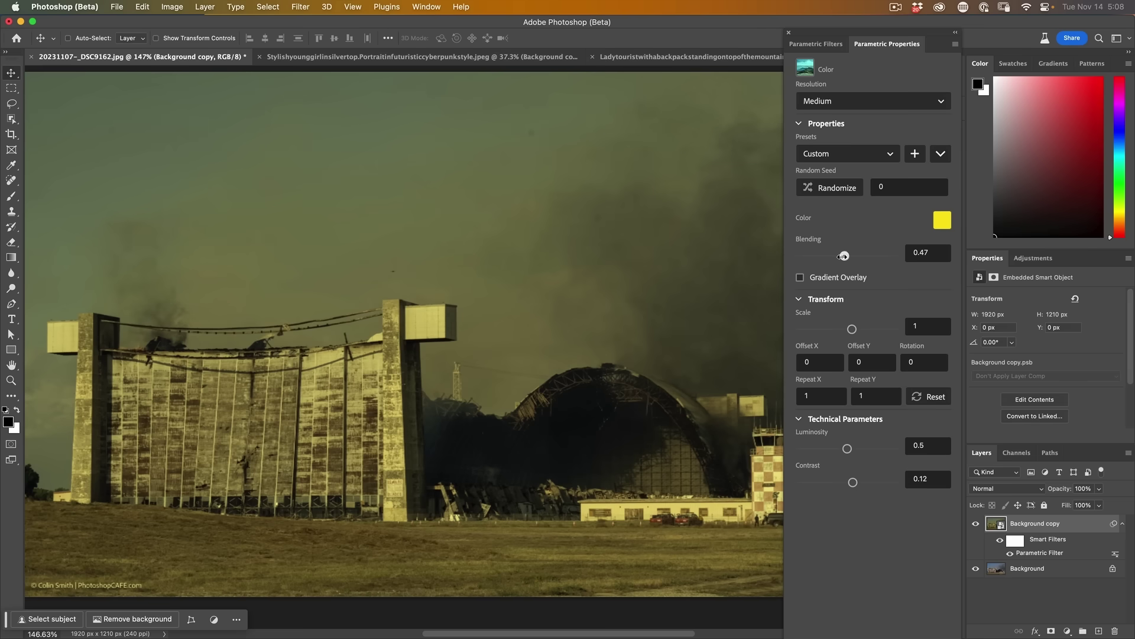
left_click_drag(843, 256, 819, 256)
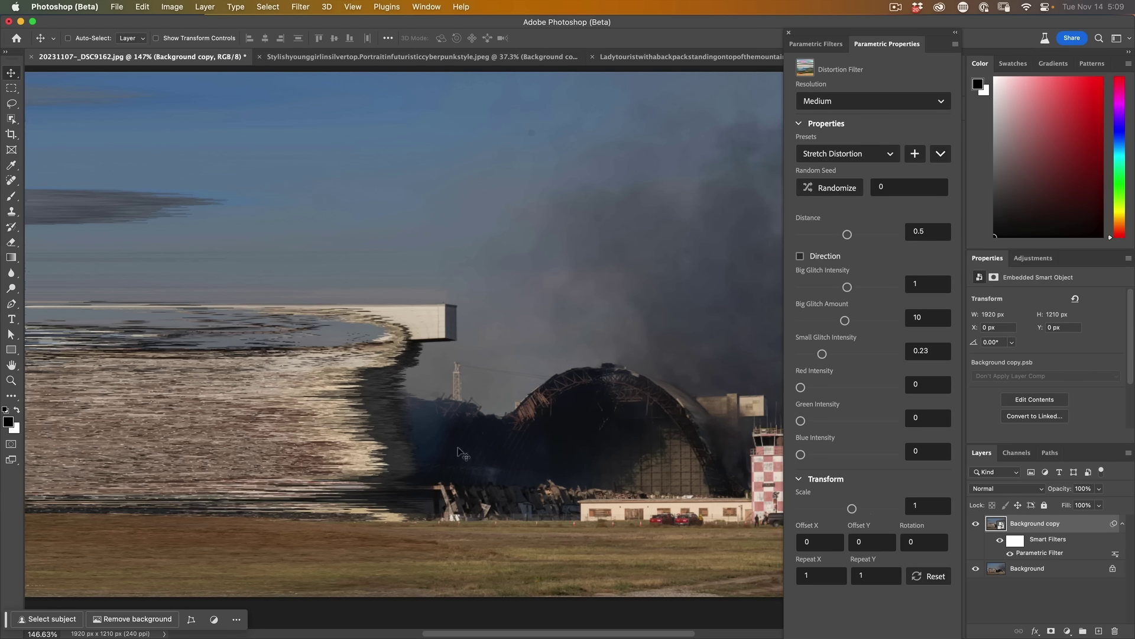
Switch the distortion to the Warpping preset and apply the Cherry duotone preset
left_click(826, 157)
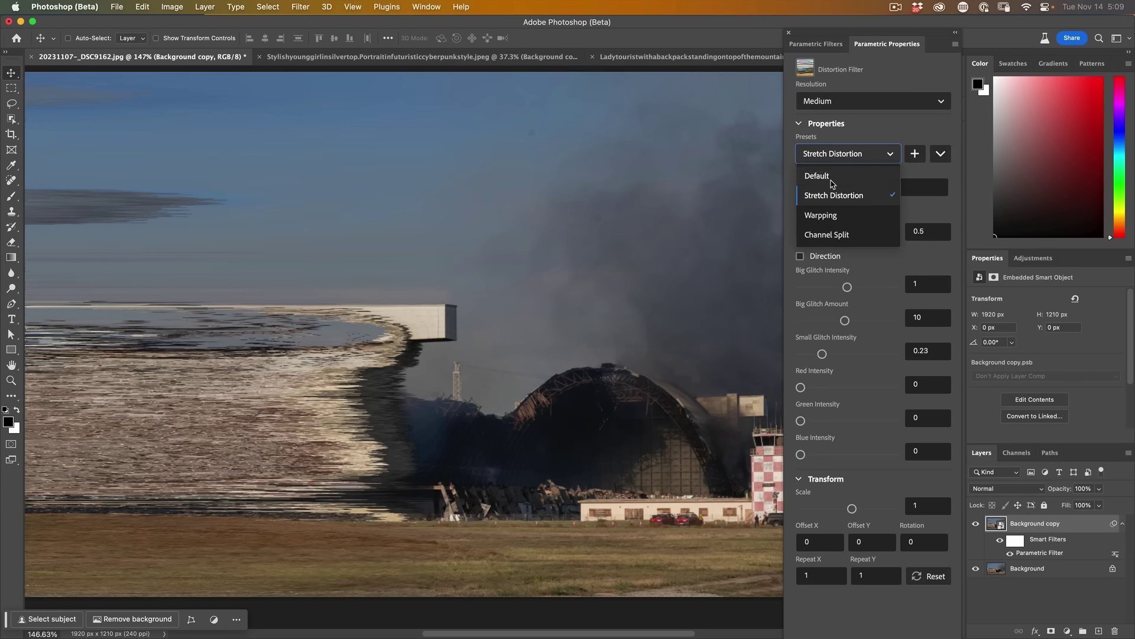
left_click(831, 215)
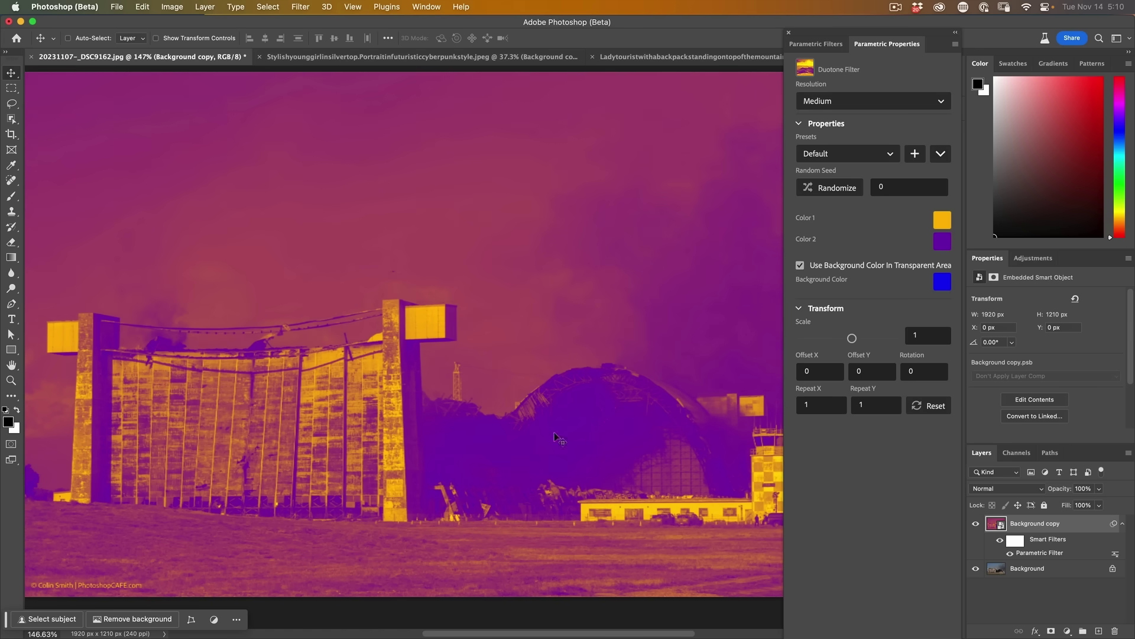
left_click(848, 154)
left_click(819, 195)
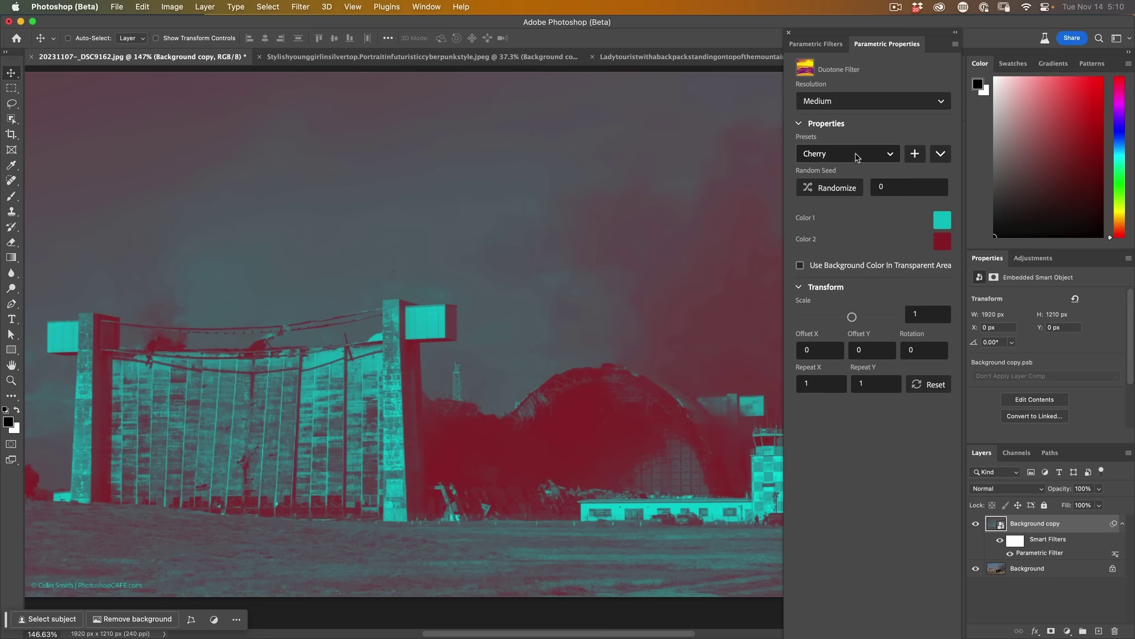
Try the Fluorescent and Delighted Red duotone presets, then restore the layer to 100% opacity
left_click(857, 155)
left_click(856, 215)
left_click(840, 154)
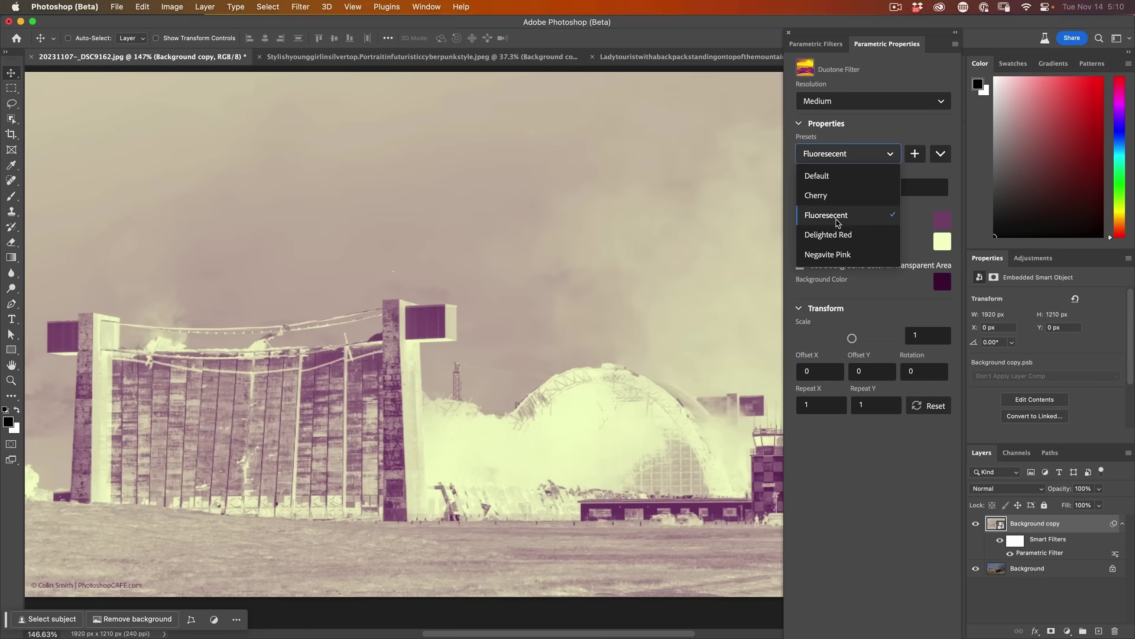
left_click(851, 235)
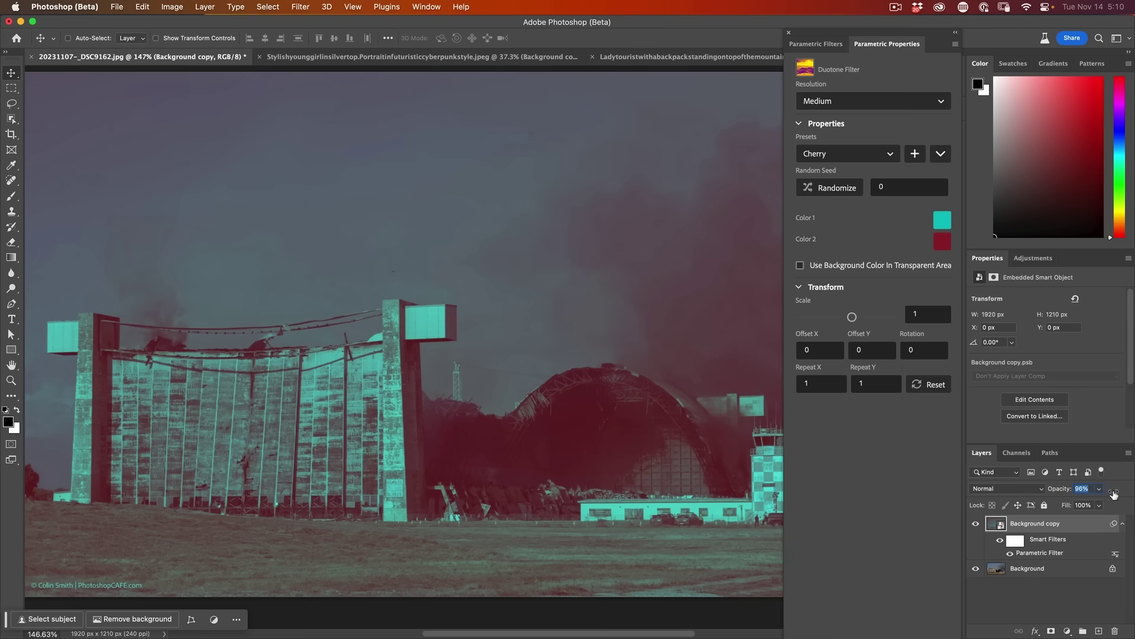
left_click_drag(1100, 494, 1090, 494)
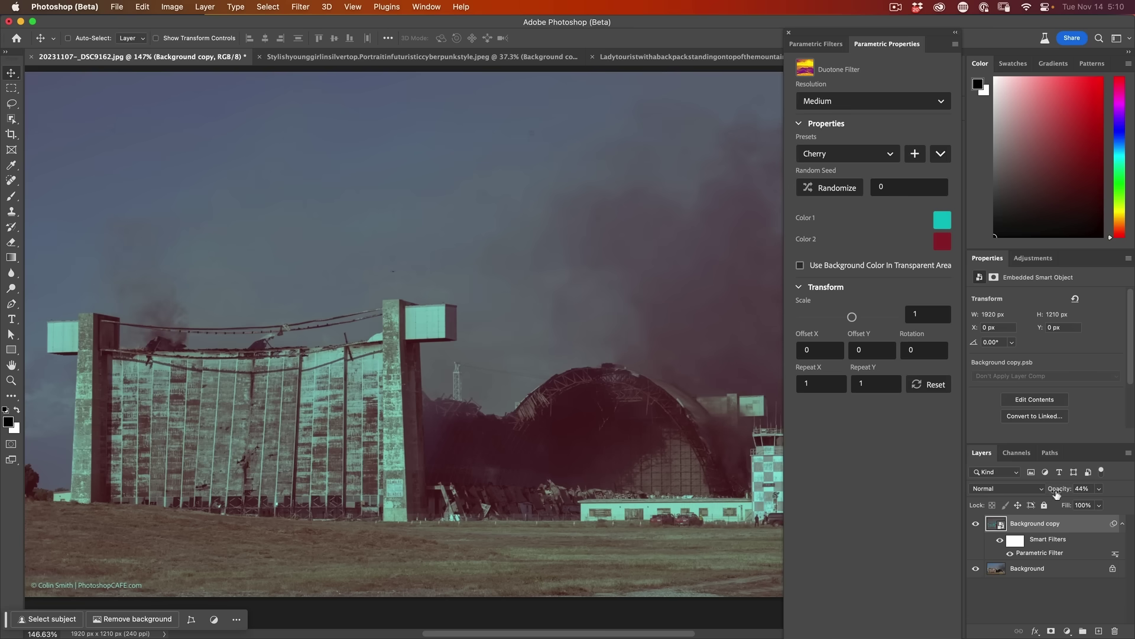
key("0")
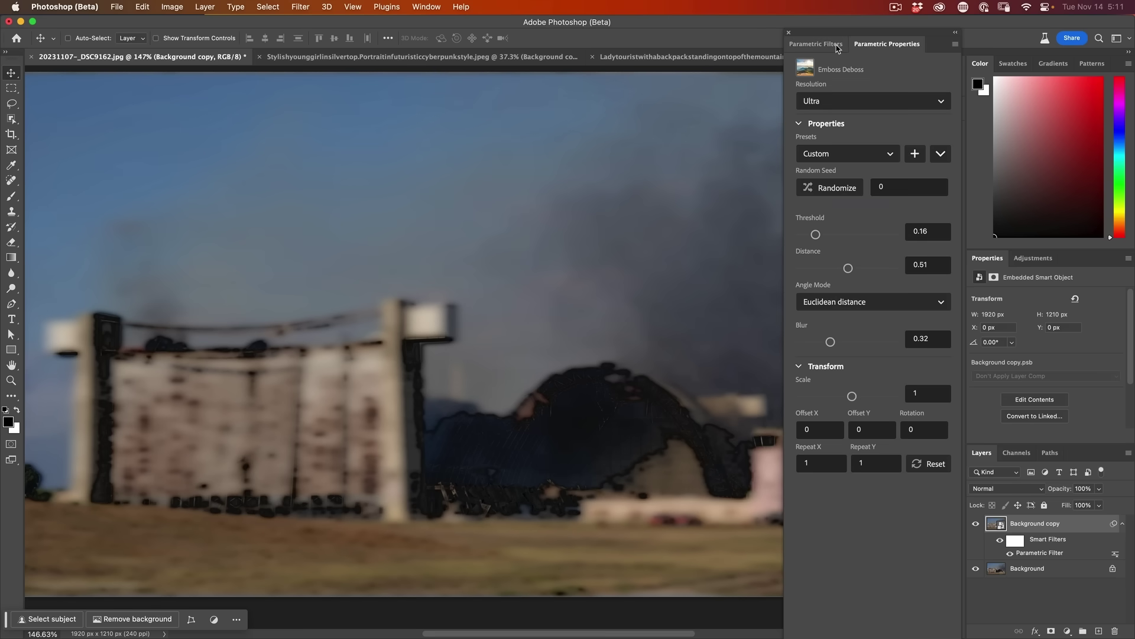
Open the Parametric Filters gallery to add a Glass filter to the hangar photo
left_click(840, 45)
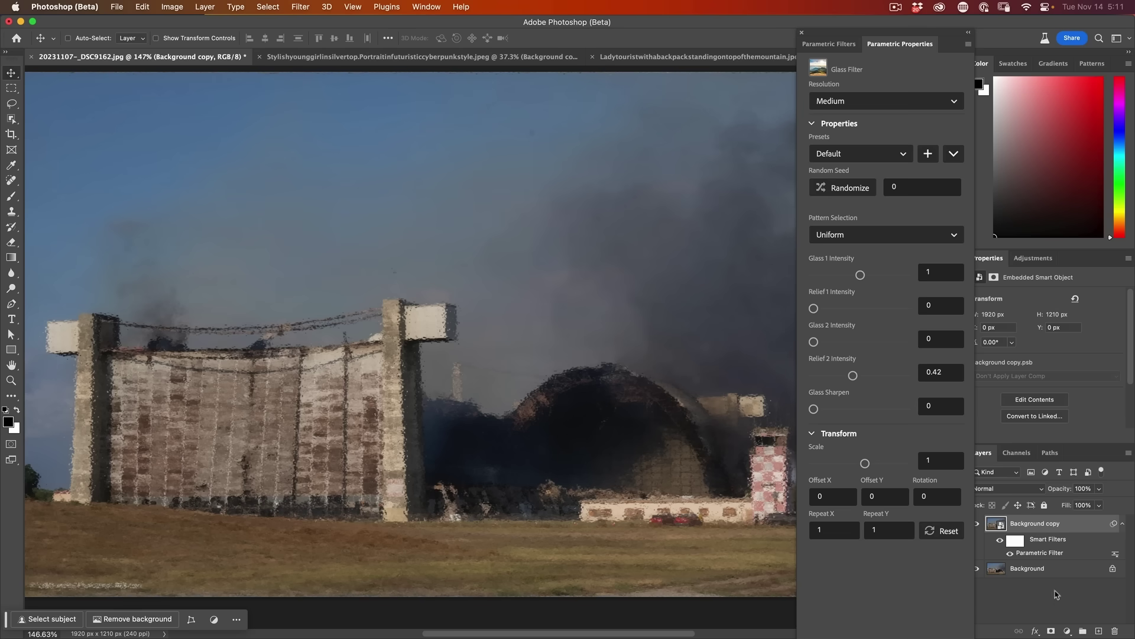
Add a layer mask, brush black over the left hangar, then undo the strokes
left_click(1050, 630)
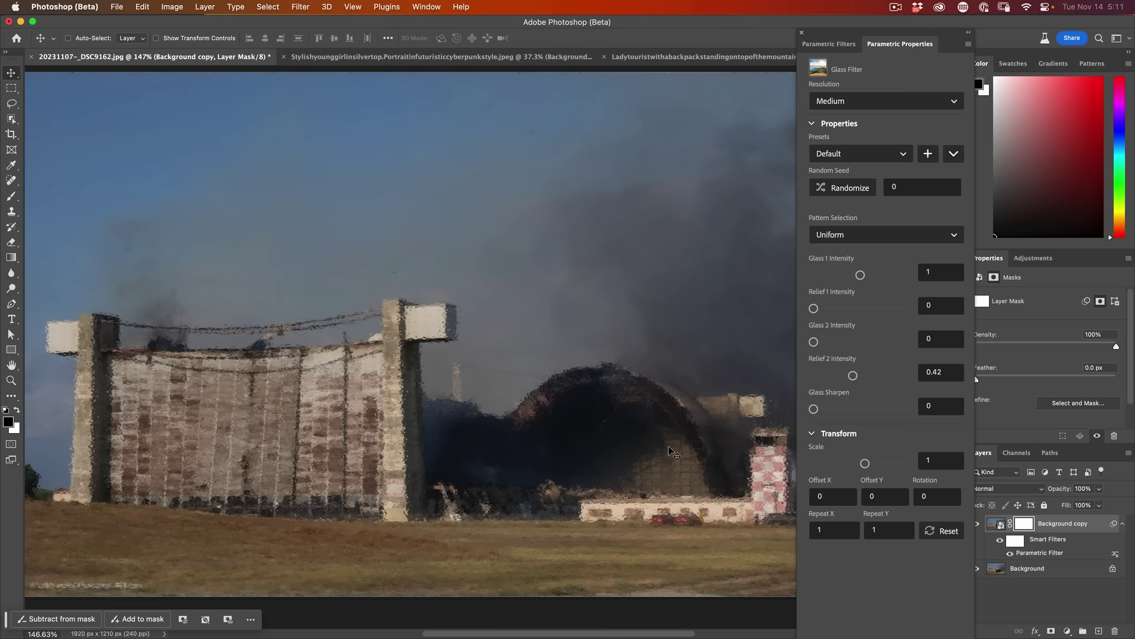
key("b")
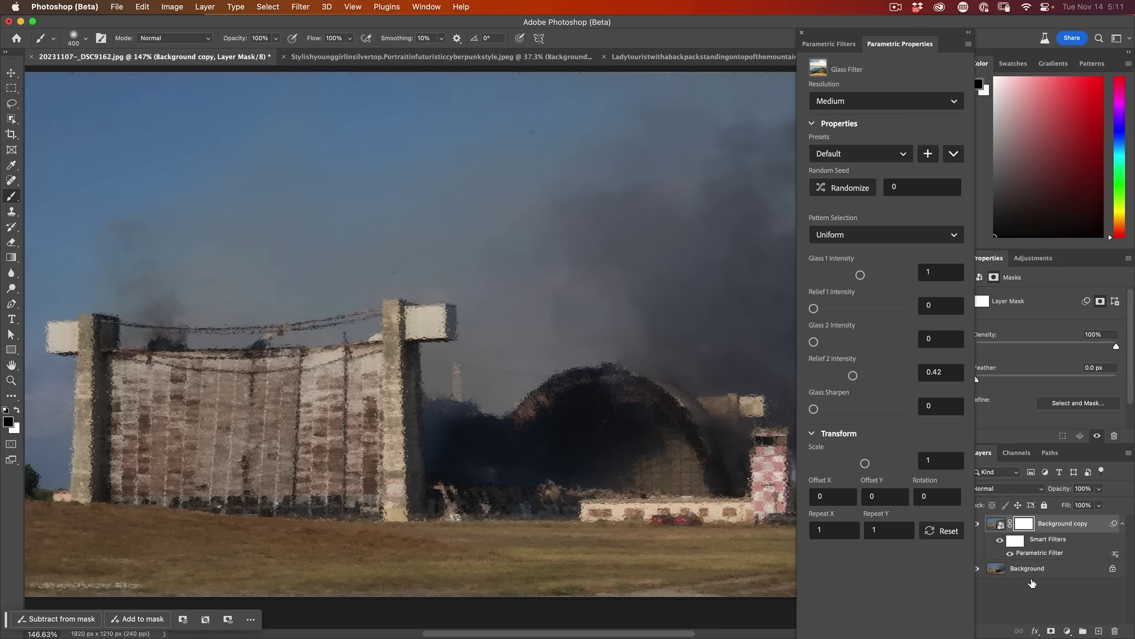
mouse_move(290, 397)
left_mouse_down()
mouse_move(178, 402)
mouse_move(296, 291)
mouse_move(203, 172)
mouse_move(293, 414)
mouse_move(237, 490)
mouse_move(379, 461)
mouse_move(431, 343)
mouse_move(194, 407)
left_mouse_up()
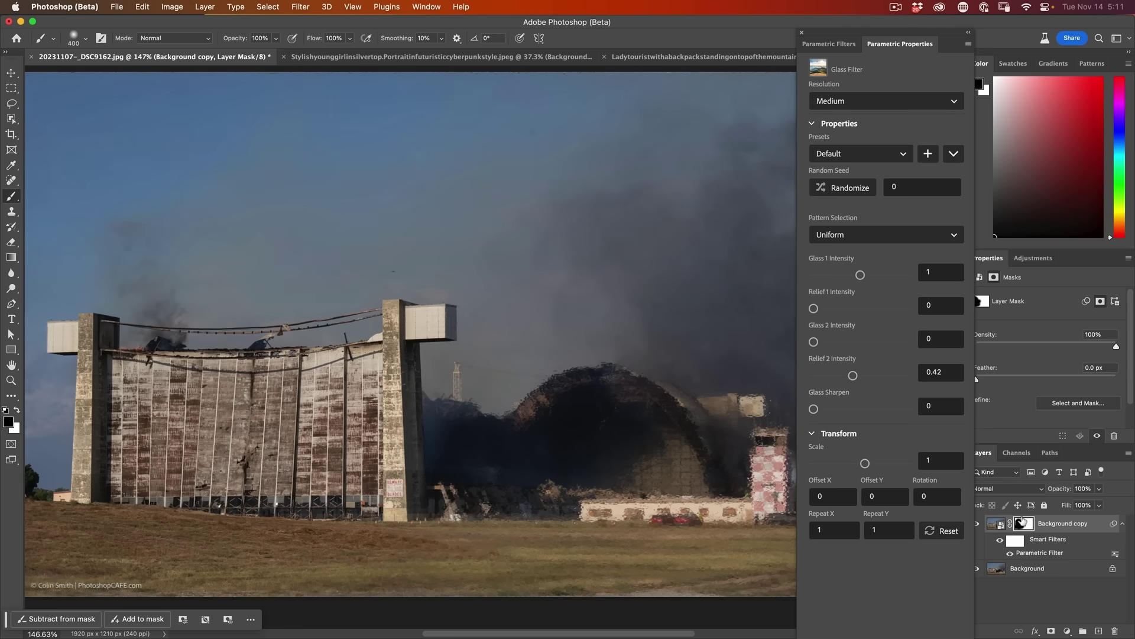
key("super+BackSpace")
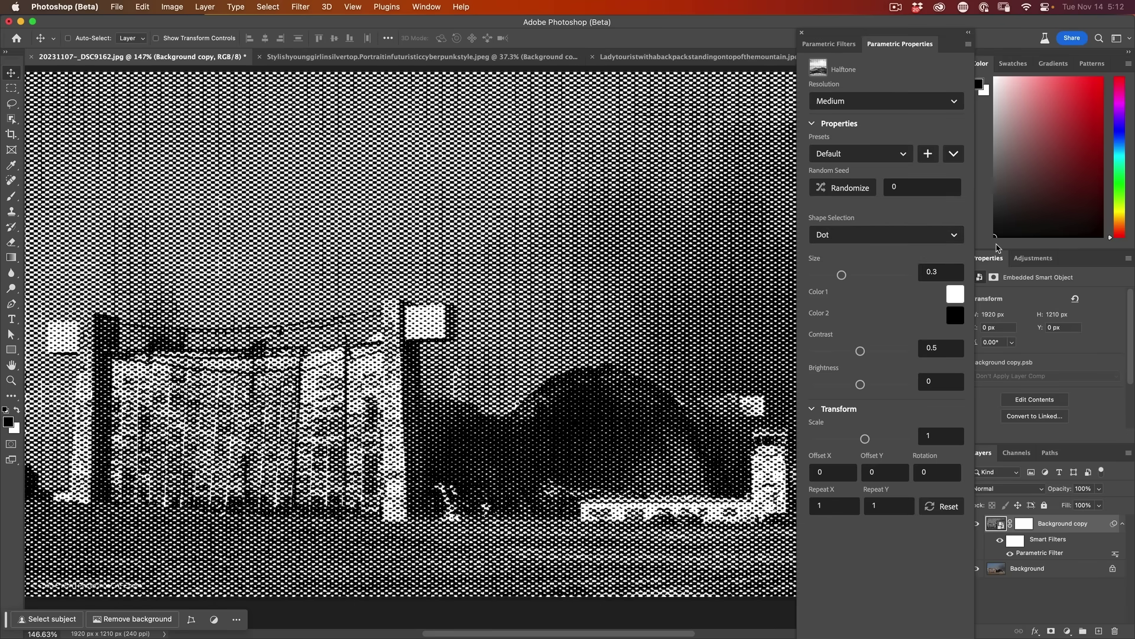
Switch the Halftone shape to Stripe and apply the Orange And Purple Large Stripe preset
left_click(914, 238)
left_click(893, 276)
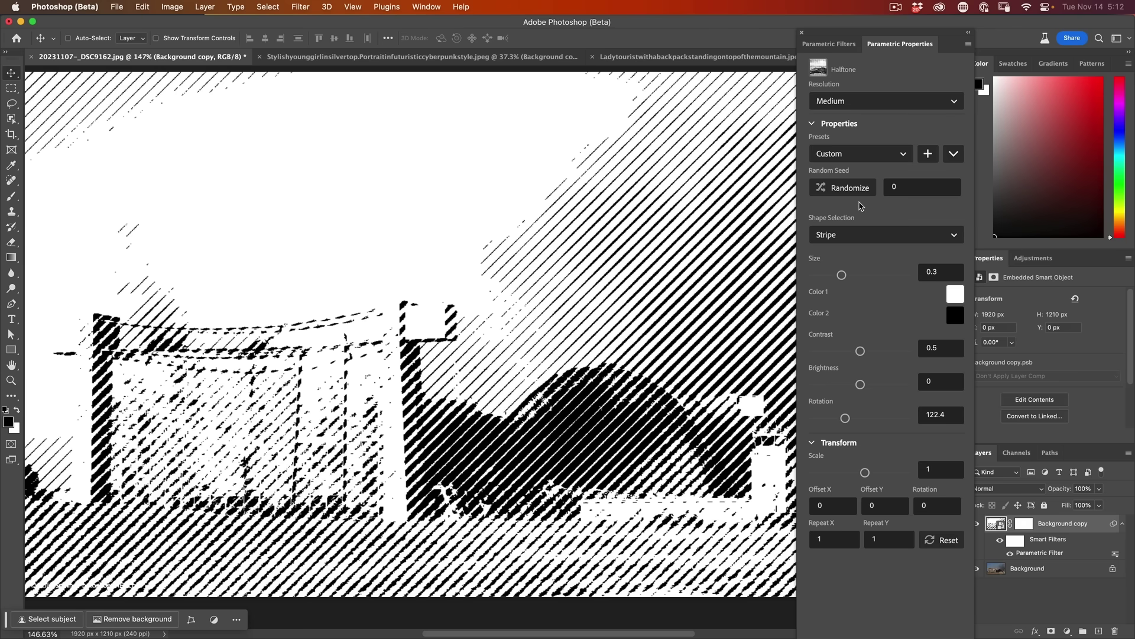
left_click(867, 155)
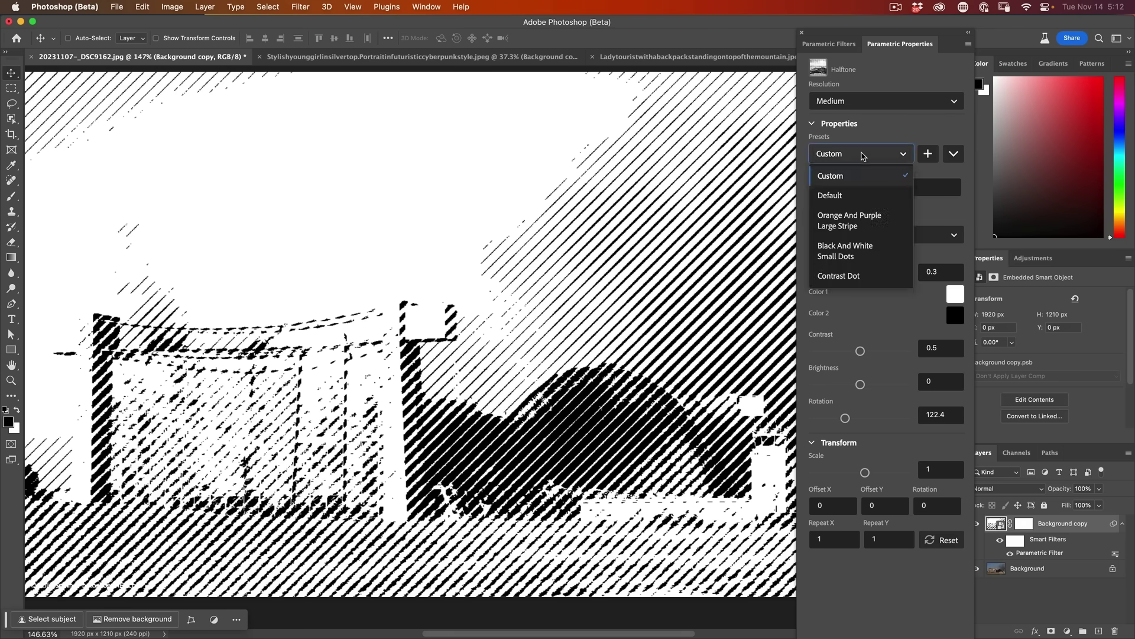
left_click(864, 205)
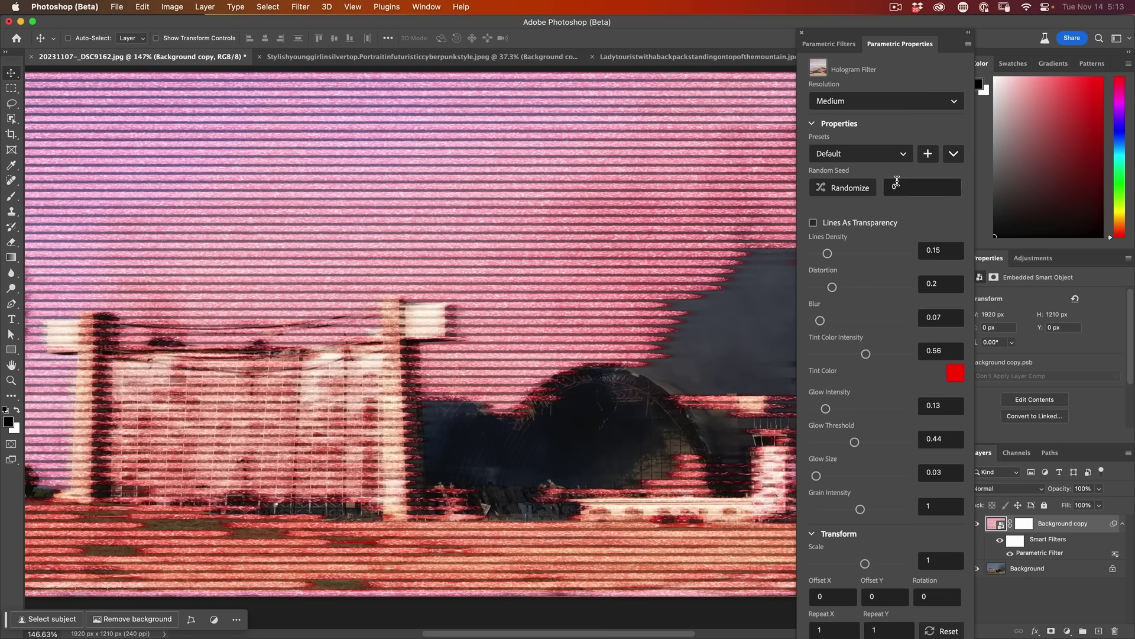
Preview the Stripes Highlight, Damaged Projector and Ghost Effect hologram presets
left_click(869, 157)
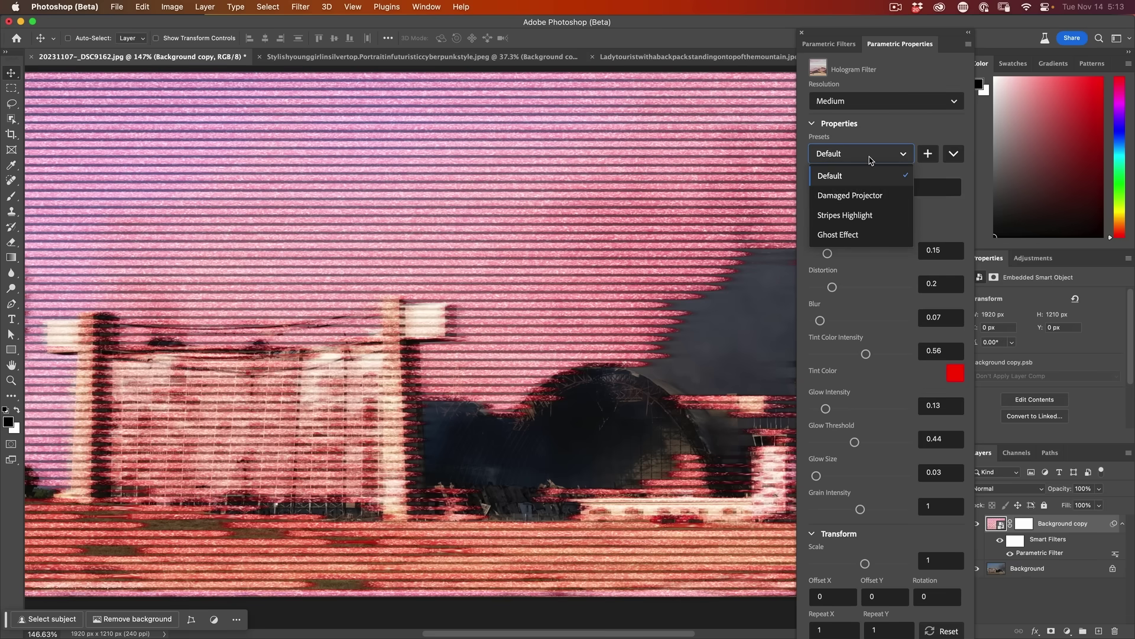
left_click(866, 209)
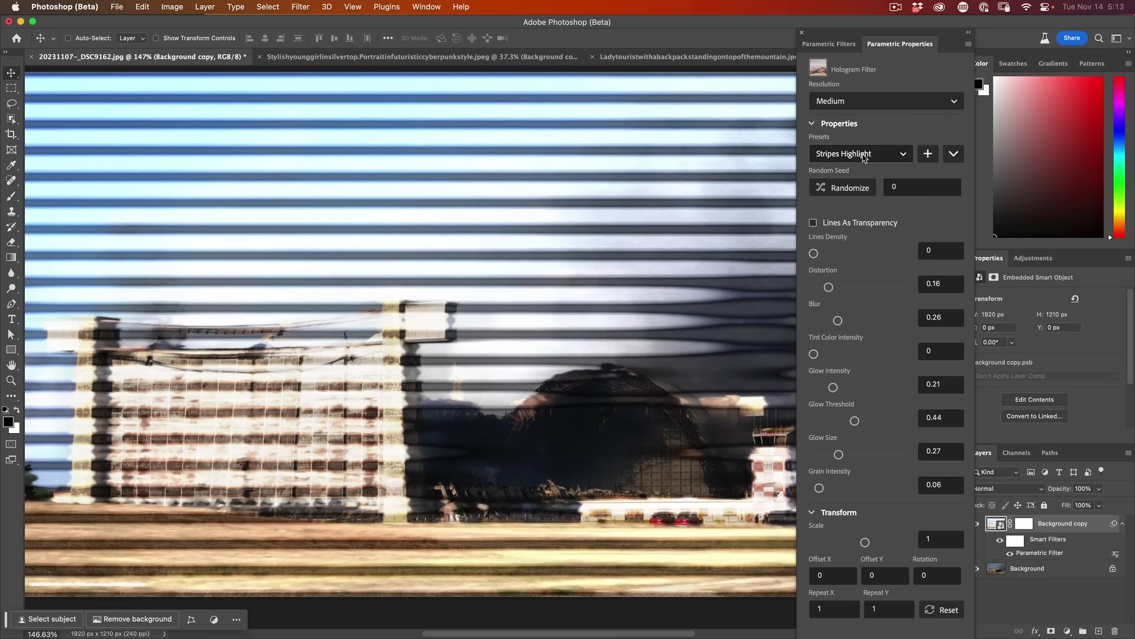
left_click(864, 154)
left_click(864, 197)
left_click(866, 159)
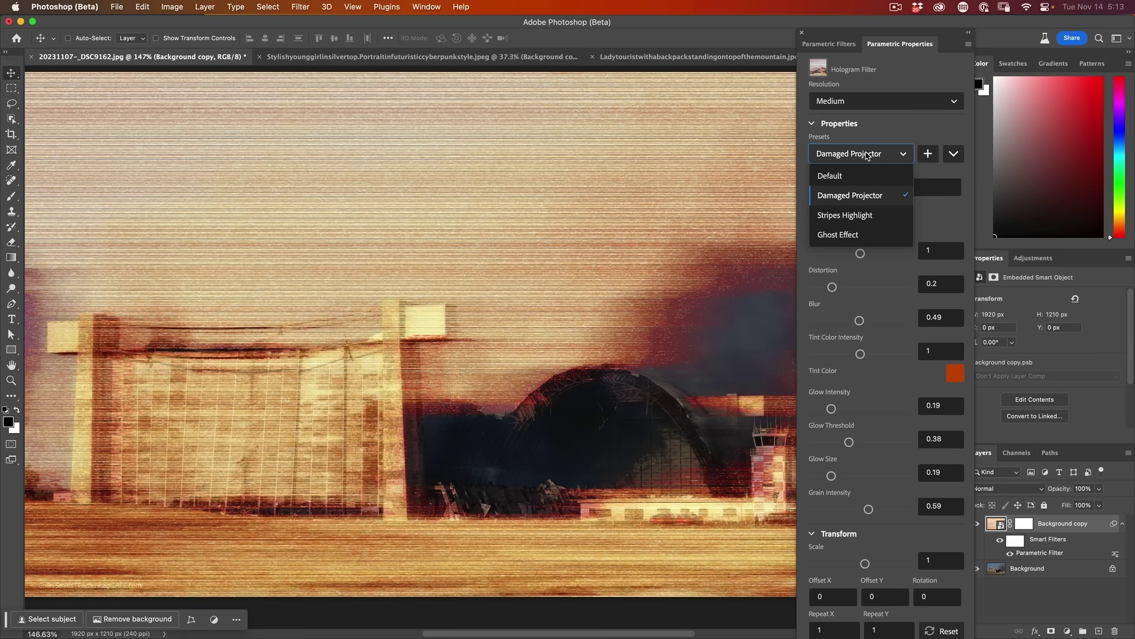
left_click(857, 232)
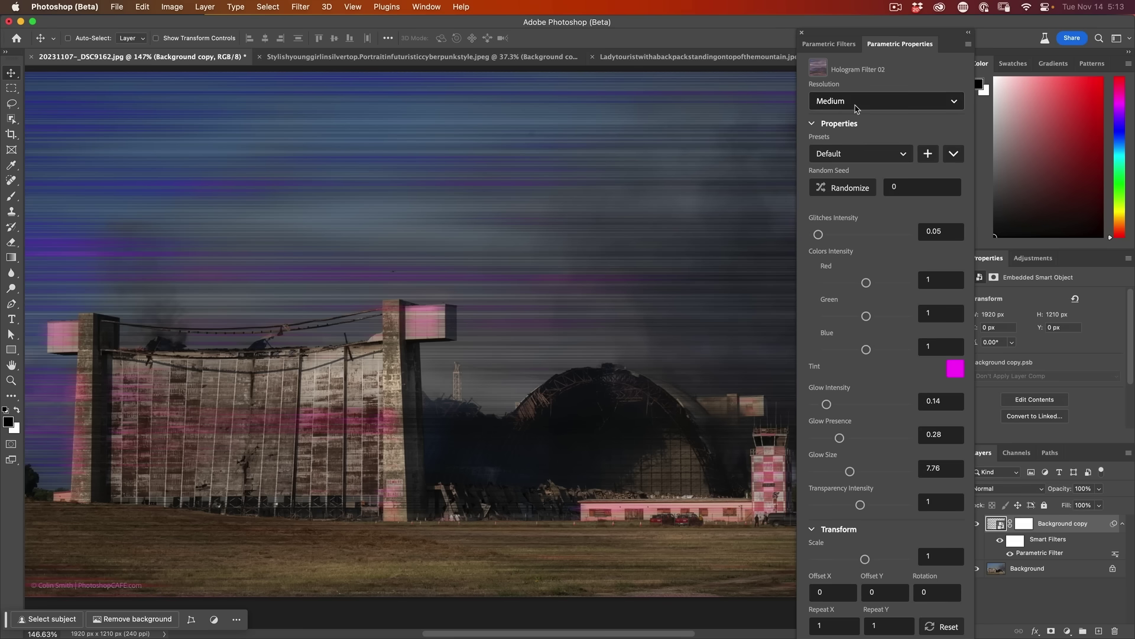
Try the Orange Hologram preset, then settle on the Ghost hologram preset
left_click(855, 154)
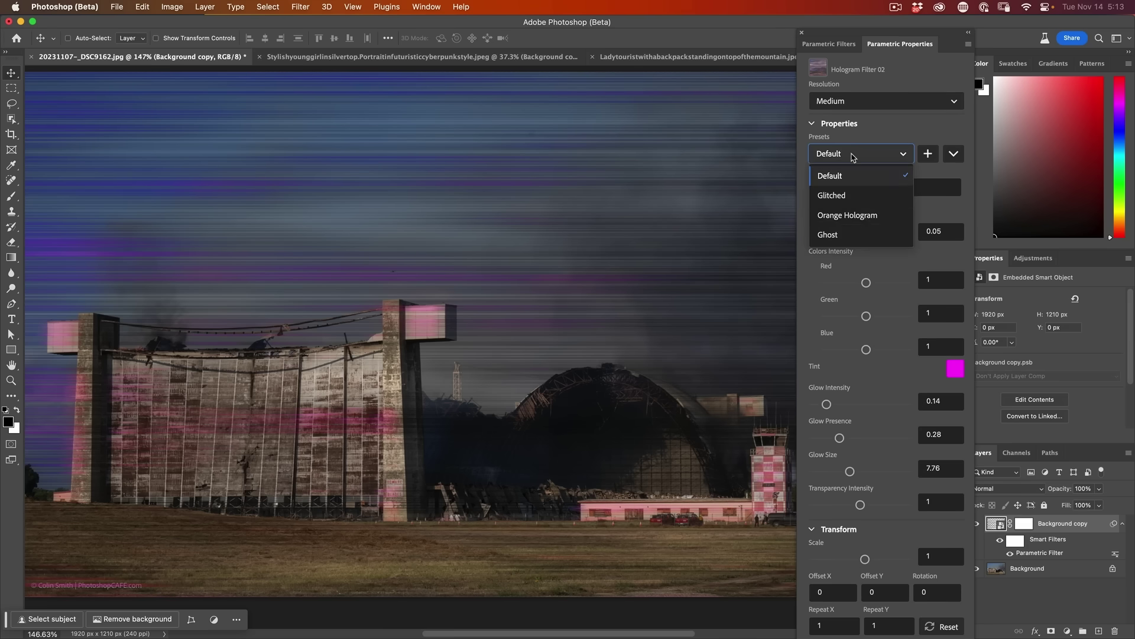
left_click(864, 217)
left_click(879, 155)
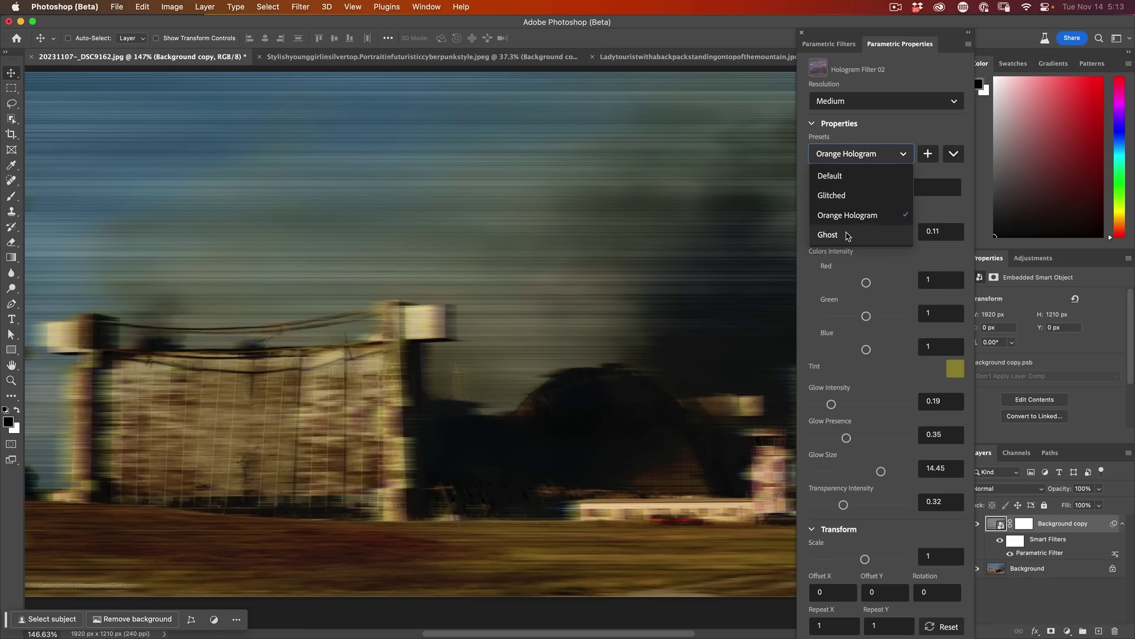
left_click(860, 235)
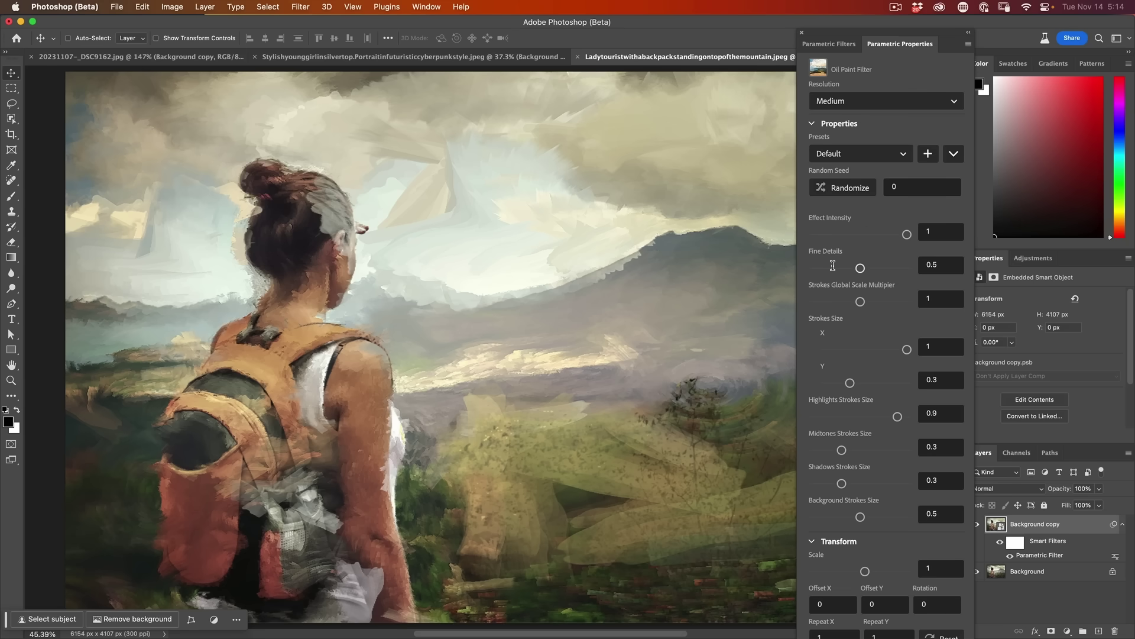
Raise the oil paint Fine Details and try the Sketch and Directional Painting presets
left_click_drag(861, 267, 886, 267)
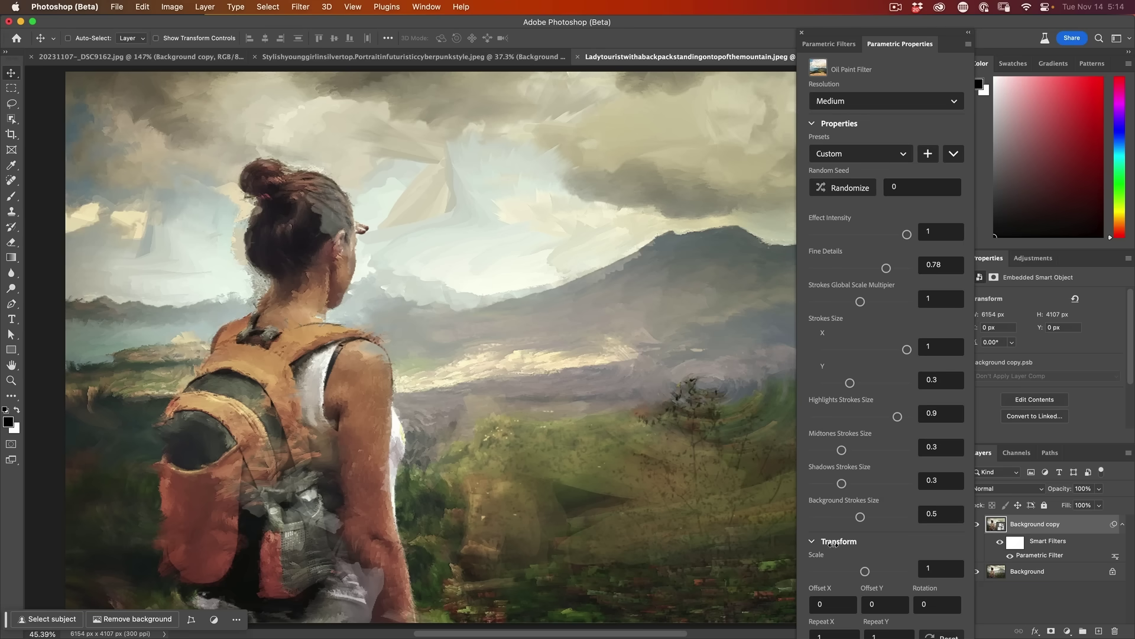
left_click(881, 155)
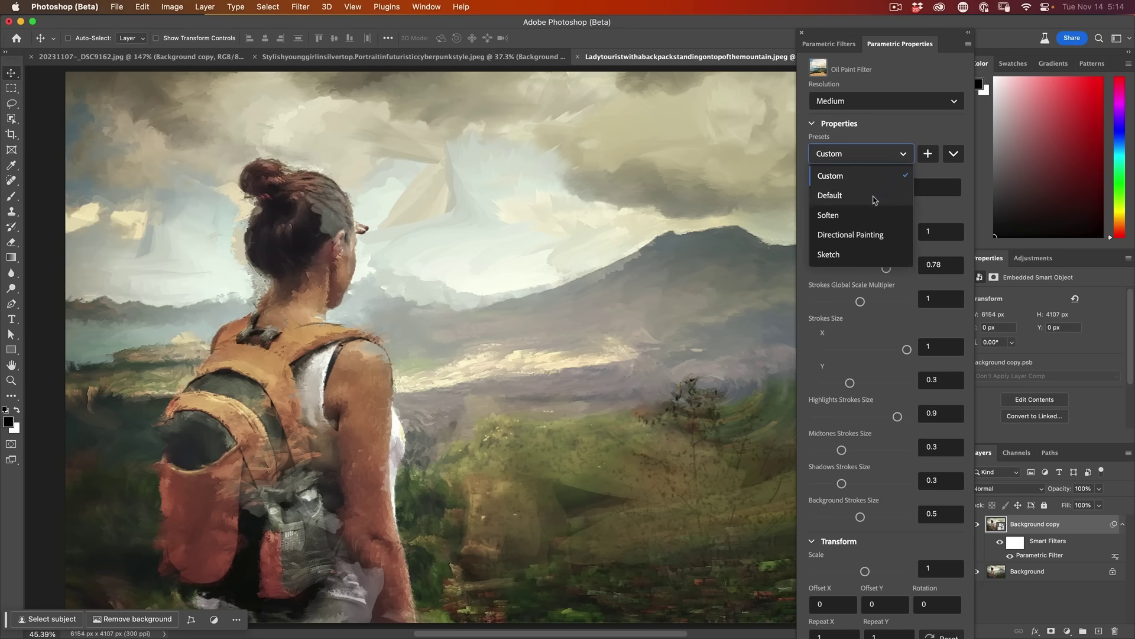
left_click(858, 256)
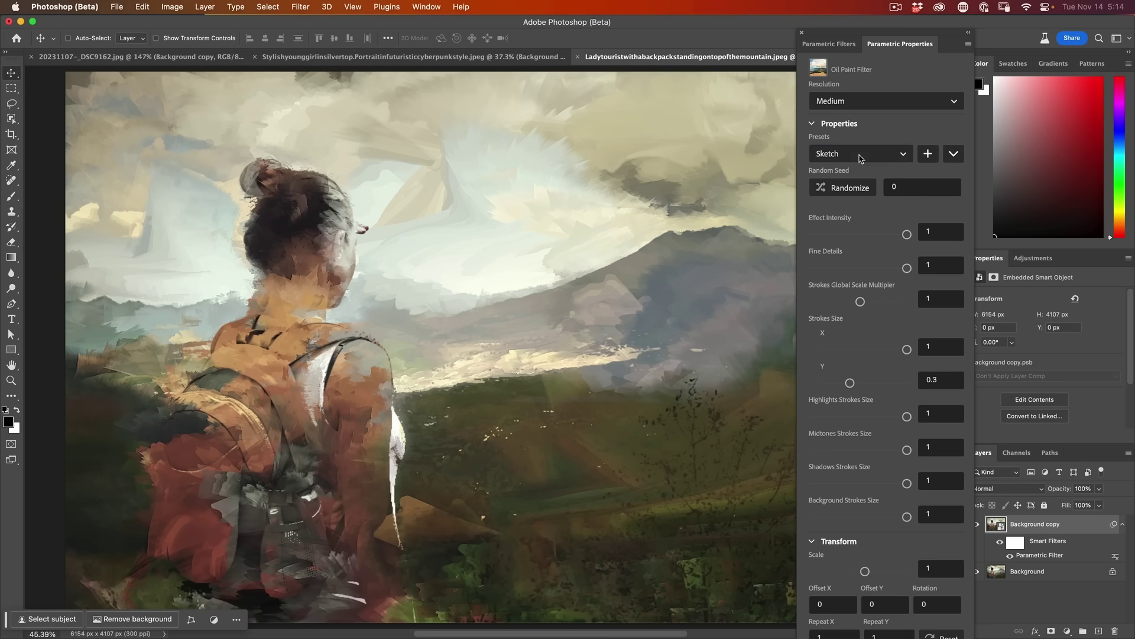
left_click(860, 157)
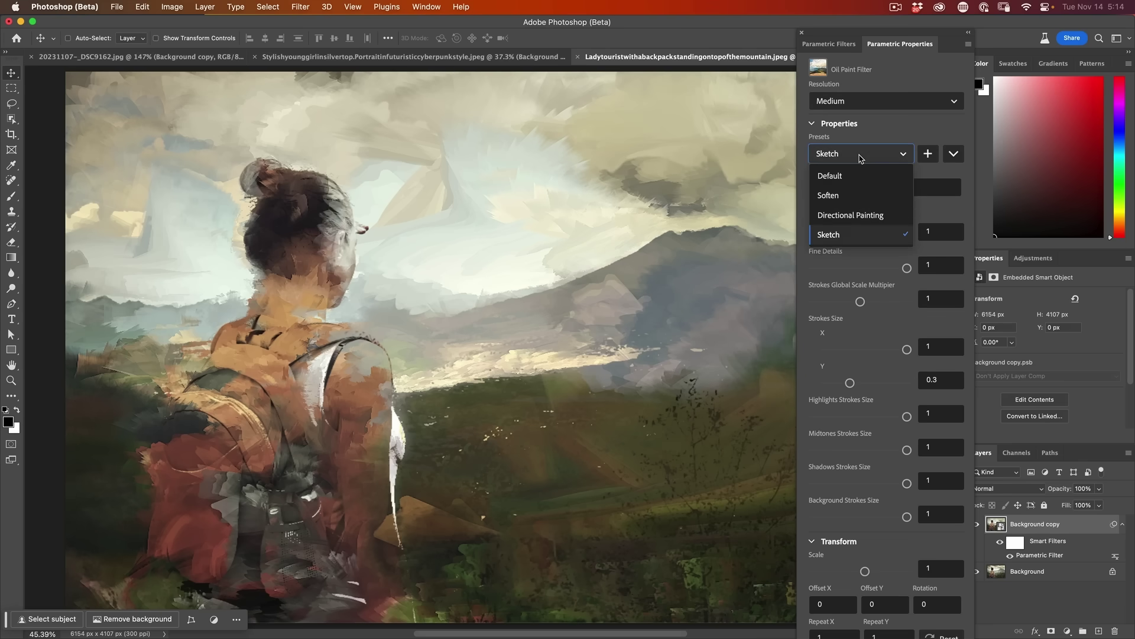
left_click(855, 215)
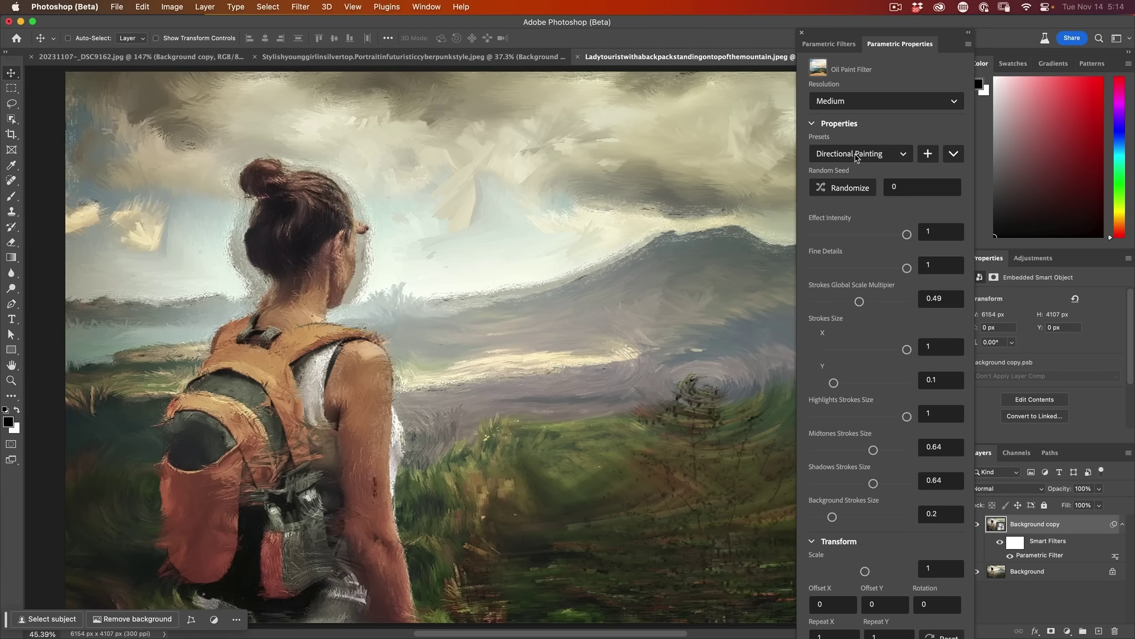
Try the Soften preset, return to Default, and bring up the parametric filter gallery
left_click(855, 157)
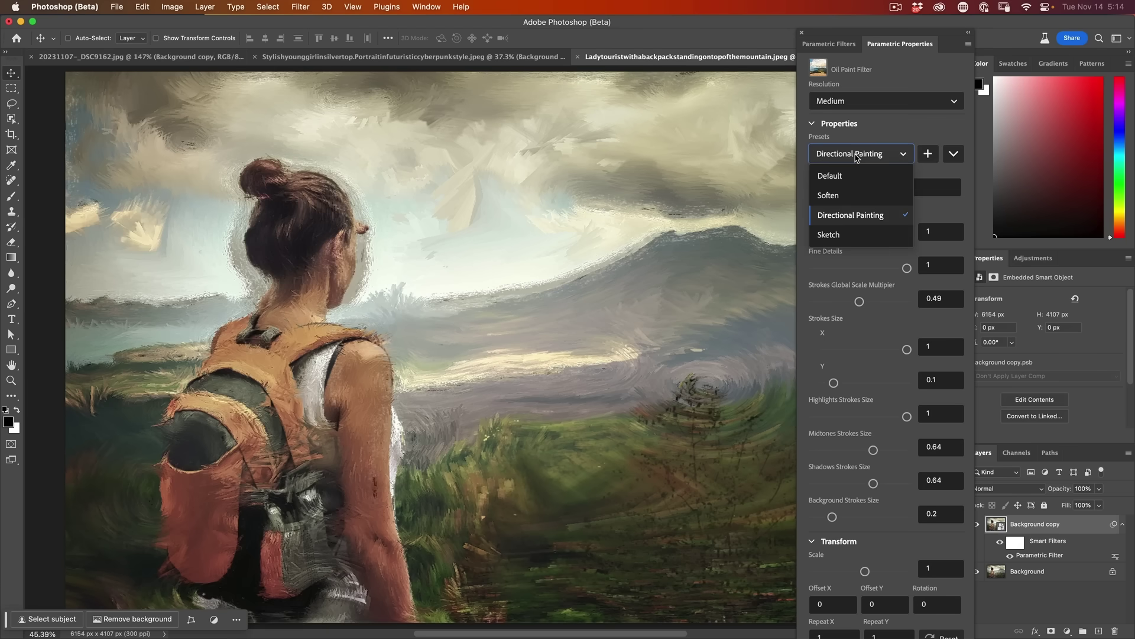
left_click(858, 195)
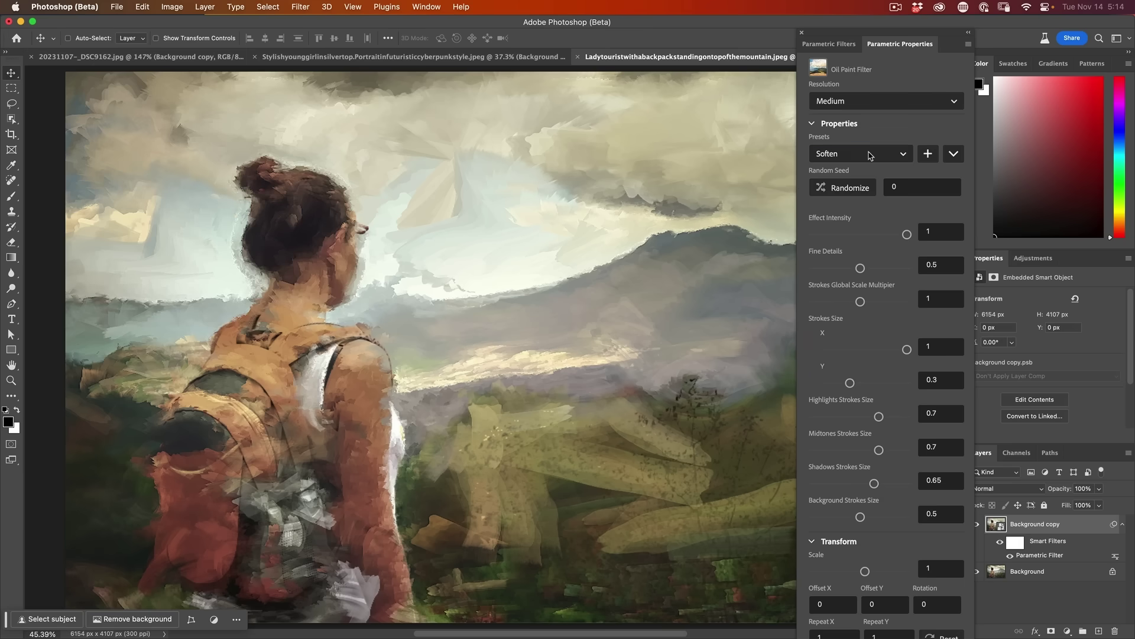
left_click(869, 155)
left_click(869, 178)
left_click(828, 44)
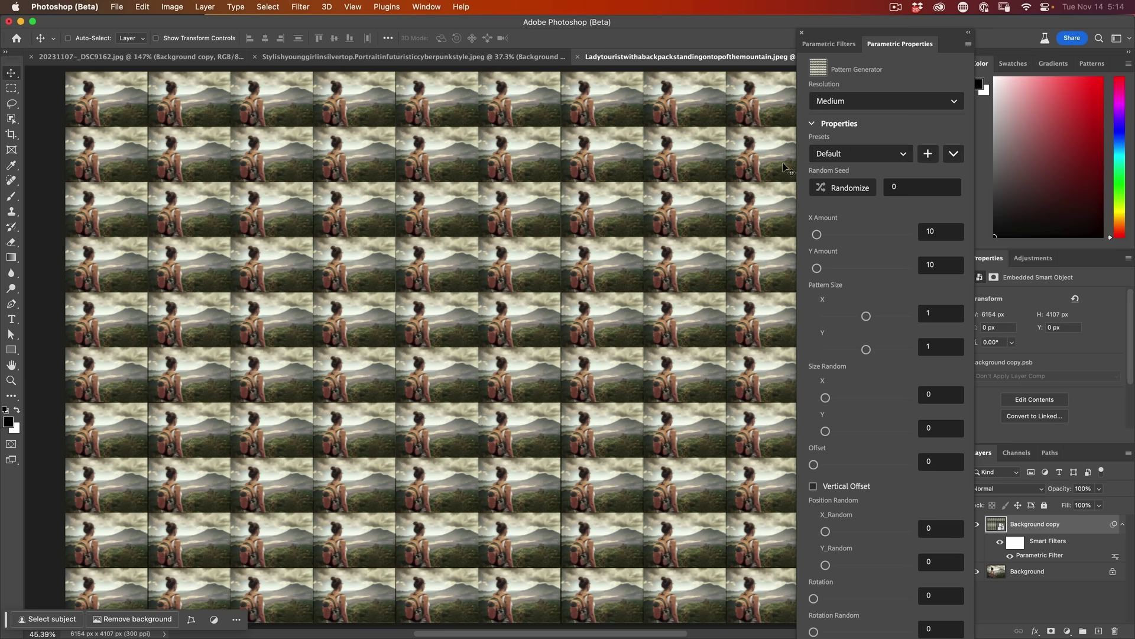
Preview the Soundwave and Random Pattern Generator presets
left_click(830, 153)
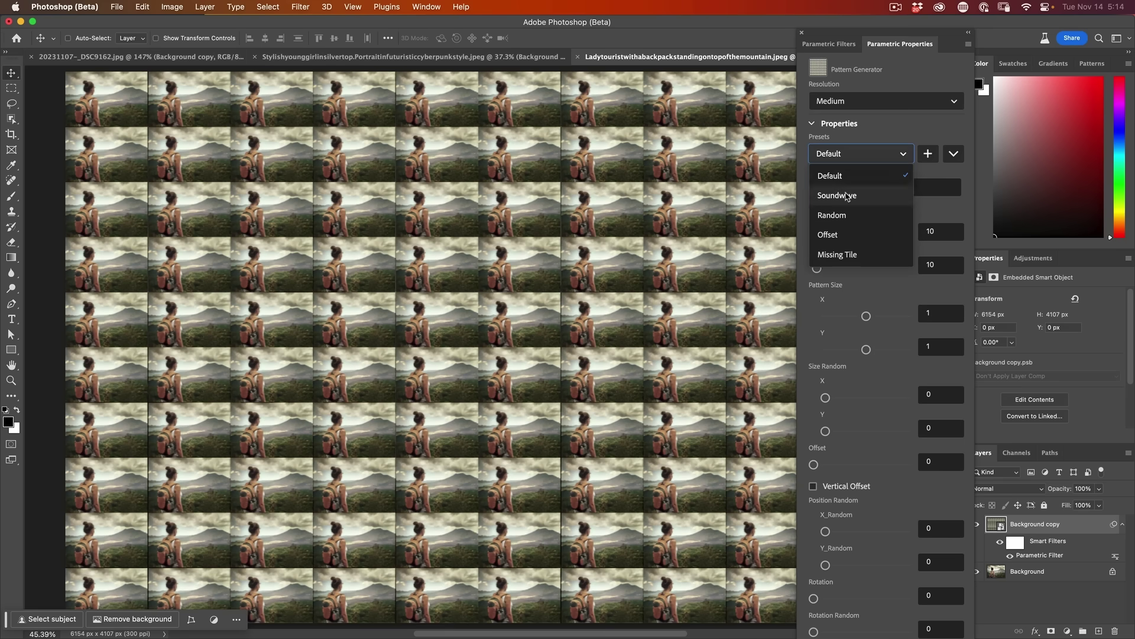
left_click(845, 195)
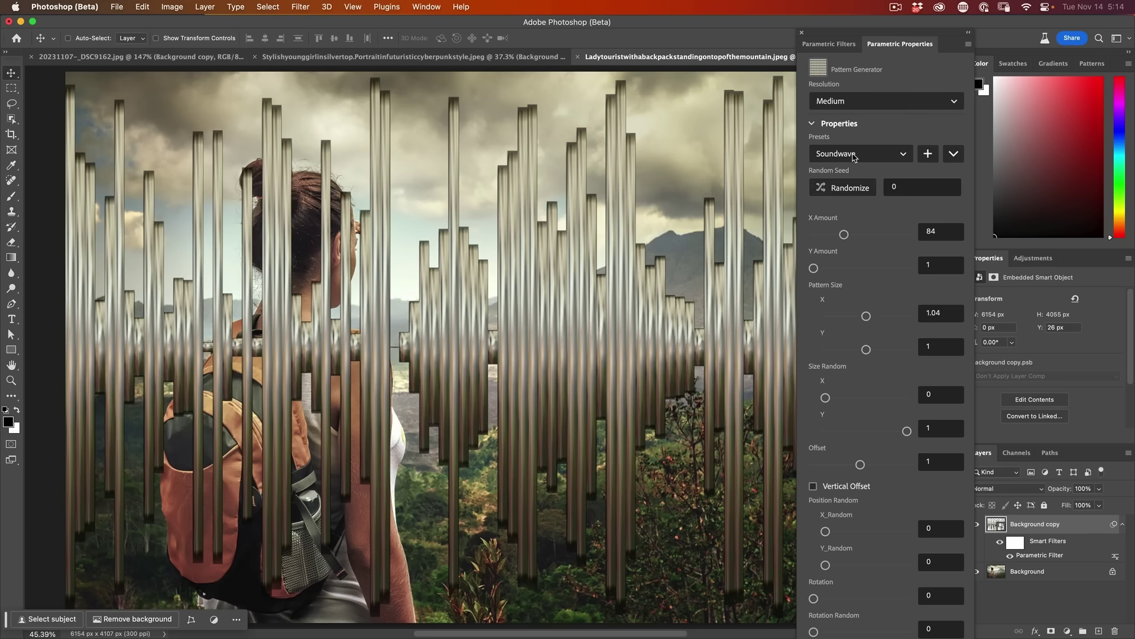
left_click(853, 155)
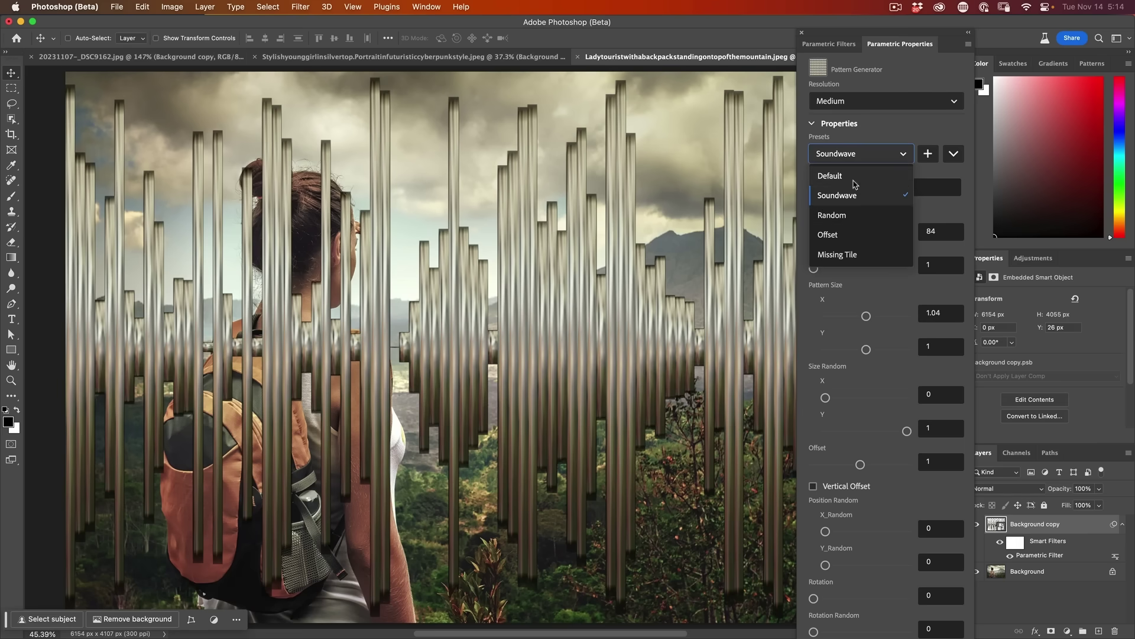
left_click(857, 208)
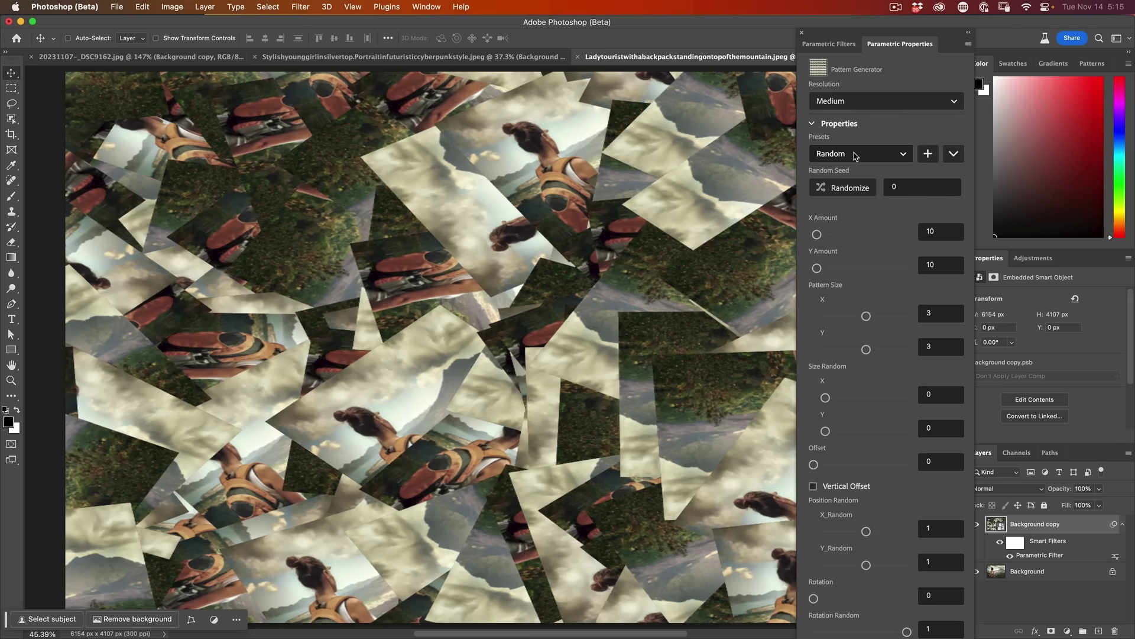
Try the Offset preset, apply Missing Tile, and return to the parametric filter gallery
left_click(854, 155)
left_click(859, 236)
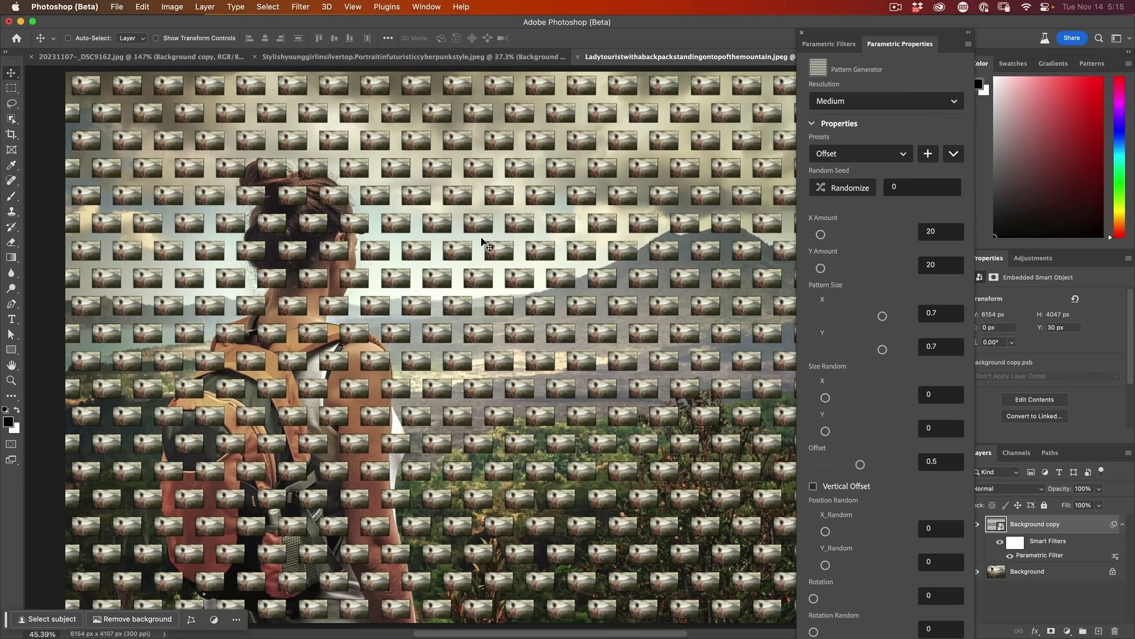
left_click(843, 155)
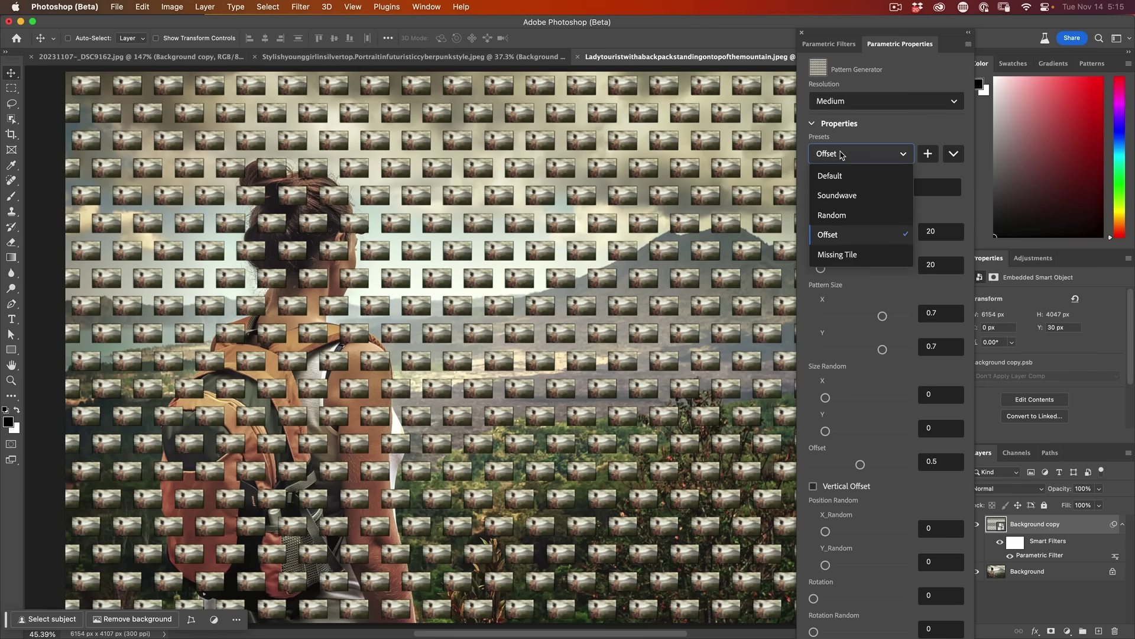
left_click(854, 254)
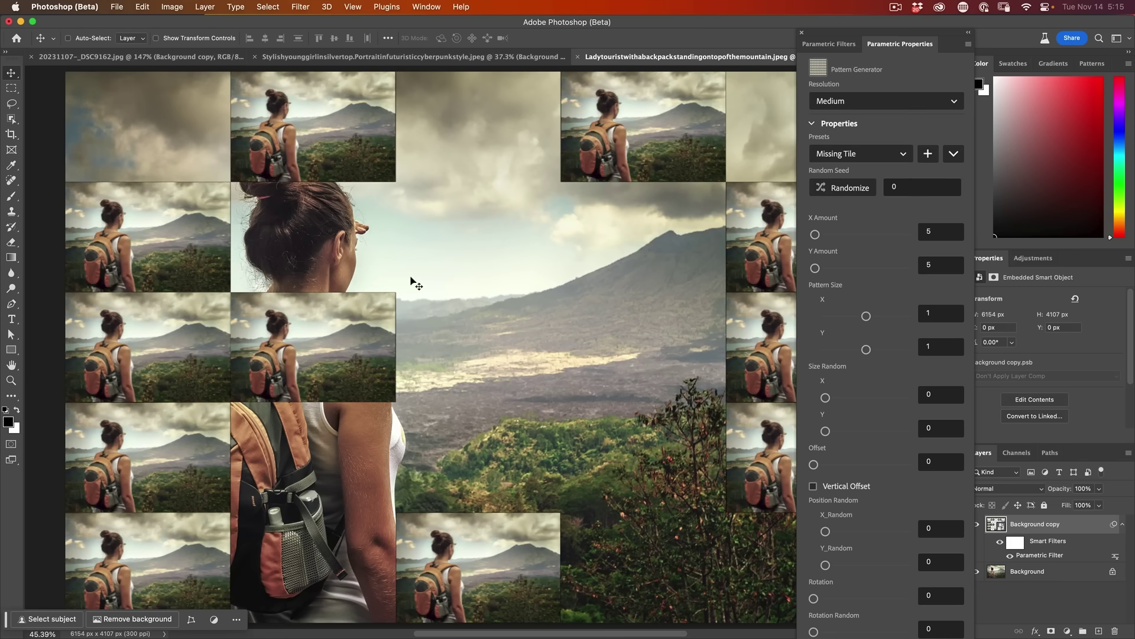
left_click(841, 45)
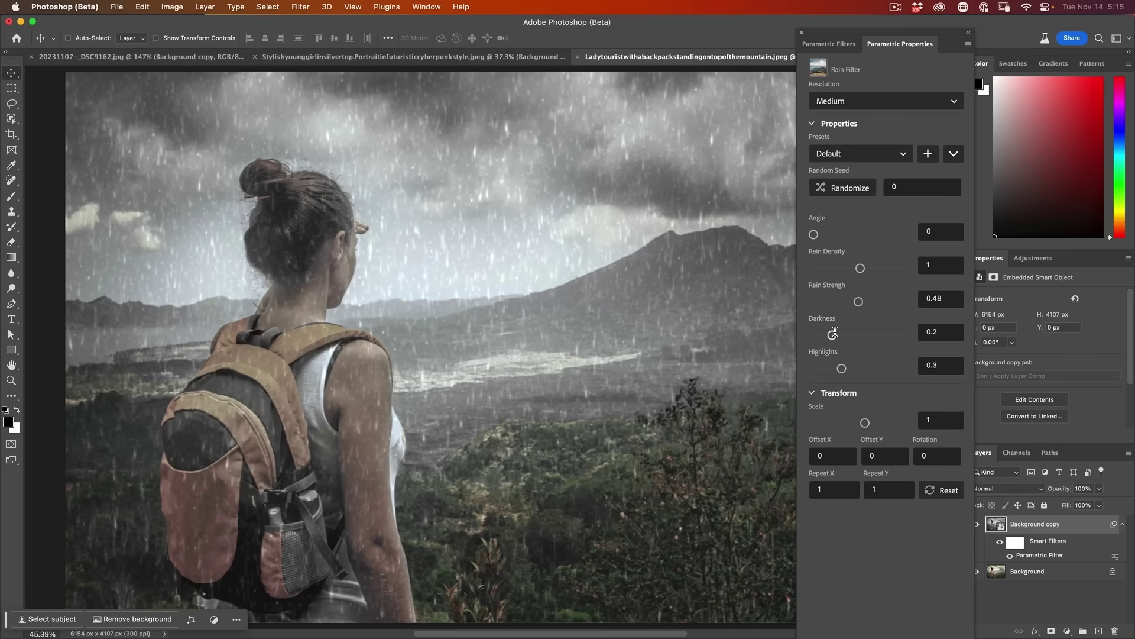
Tune the Rain Filter to Darkness 0.29, Rain Density 1.33 and Rain Strength 0.75
left_click_drag(833, 333, 879, 334)
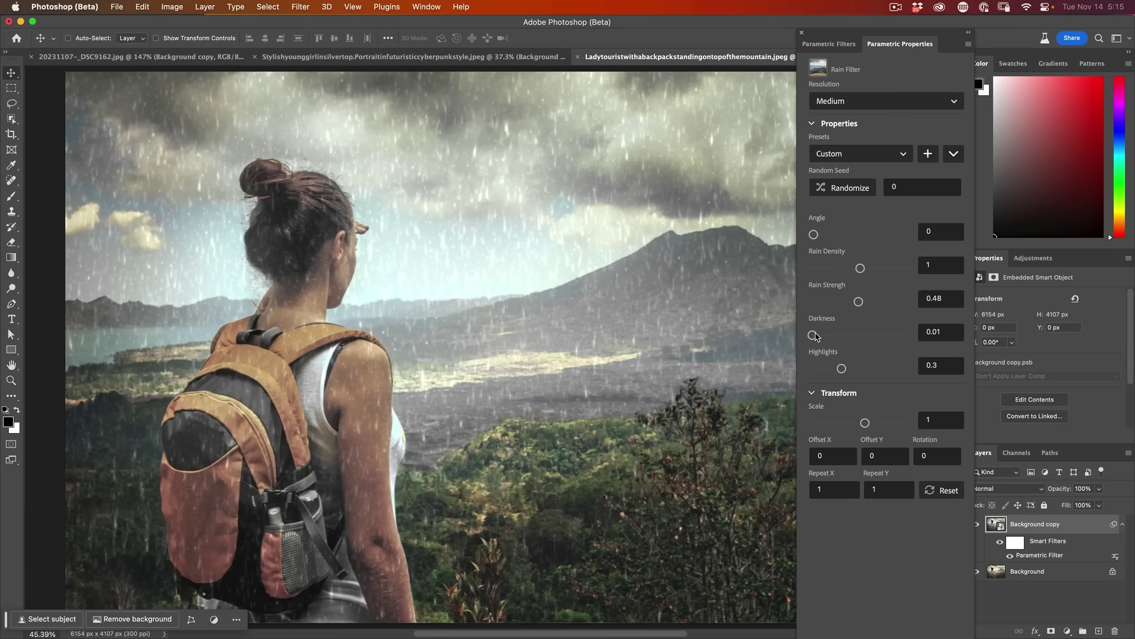
left_click_drag(814, 336, 870, 335)
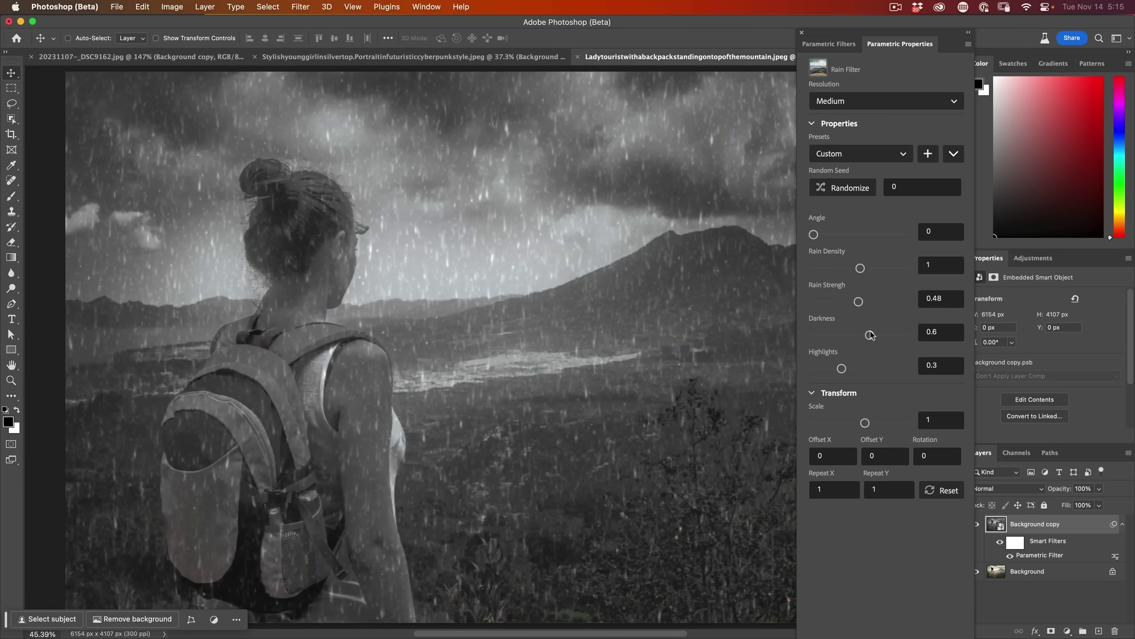
left_click_drag(871, 335, 841, 335)
left_click_drag(860, 268, 875, 268)
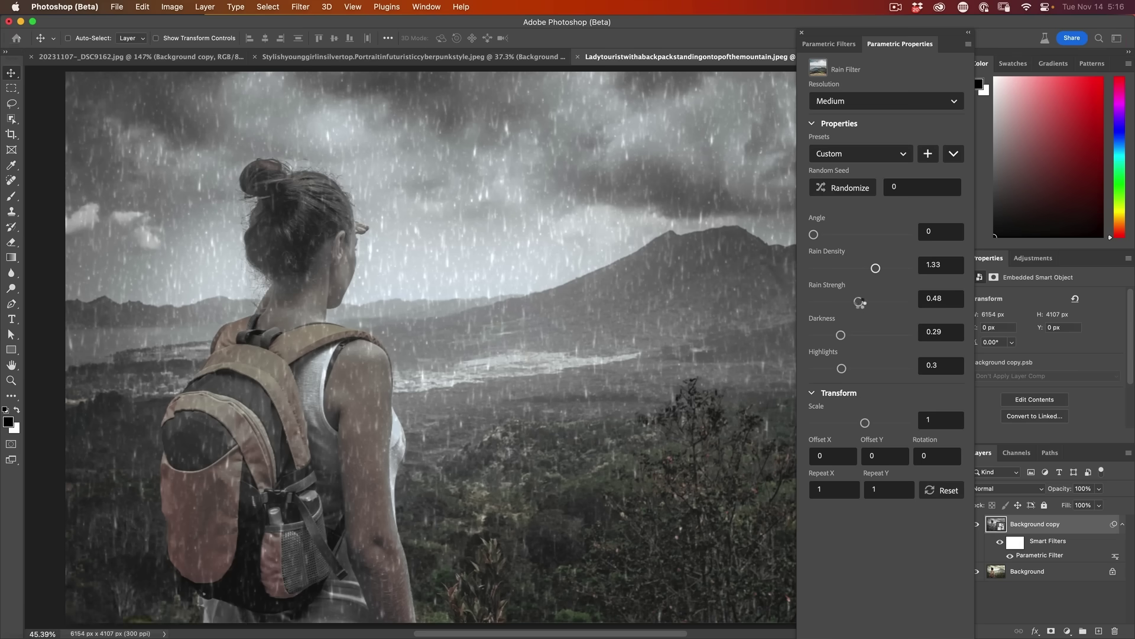
left_click_drag(859, 302, 886, 304)
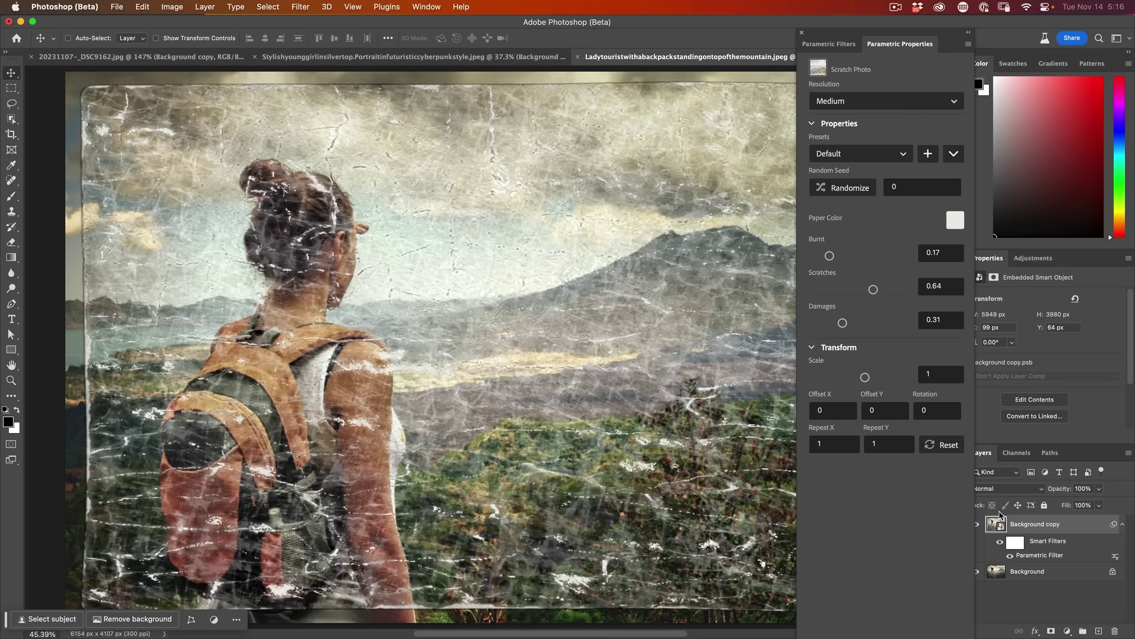
Set the scratch photo filter's blend mode to Overlay
left_click(1005, 488)
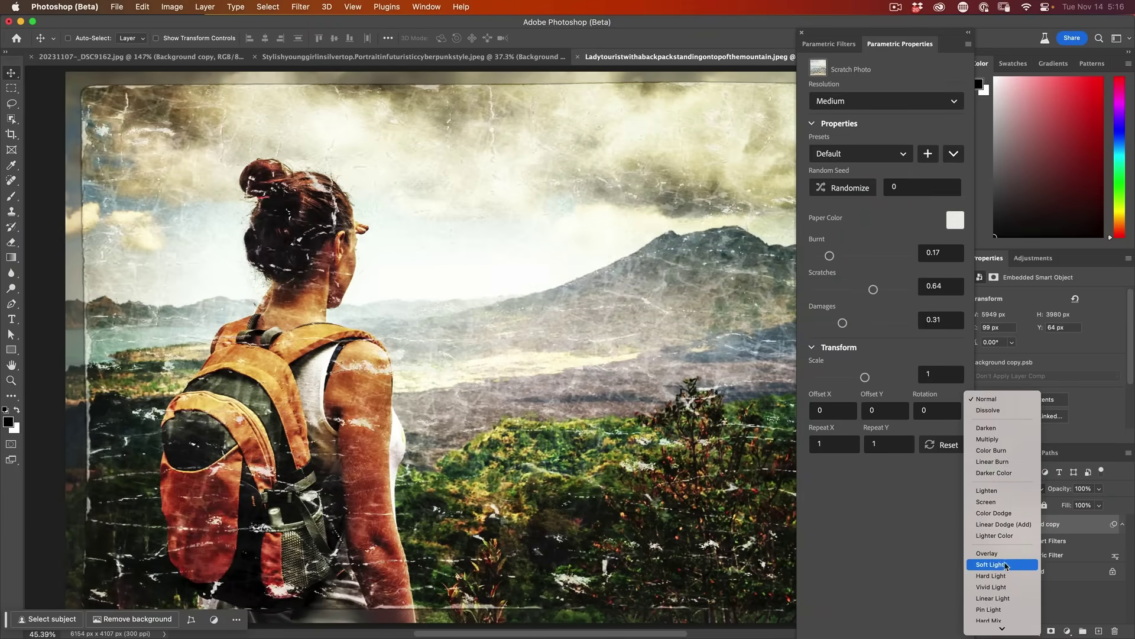
left_click(1008, 556)
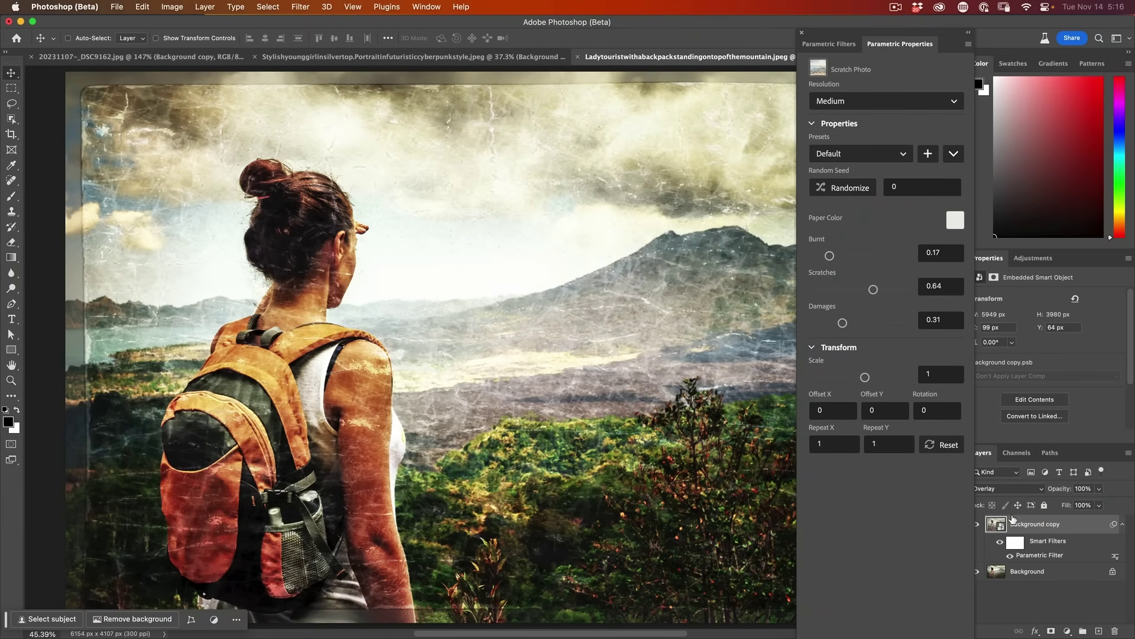
left_click_drag(1058, 488, 952, 489)
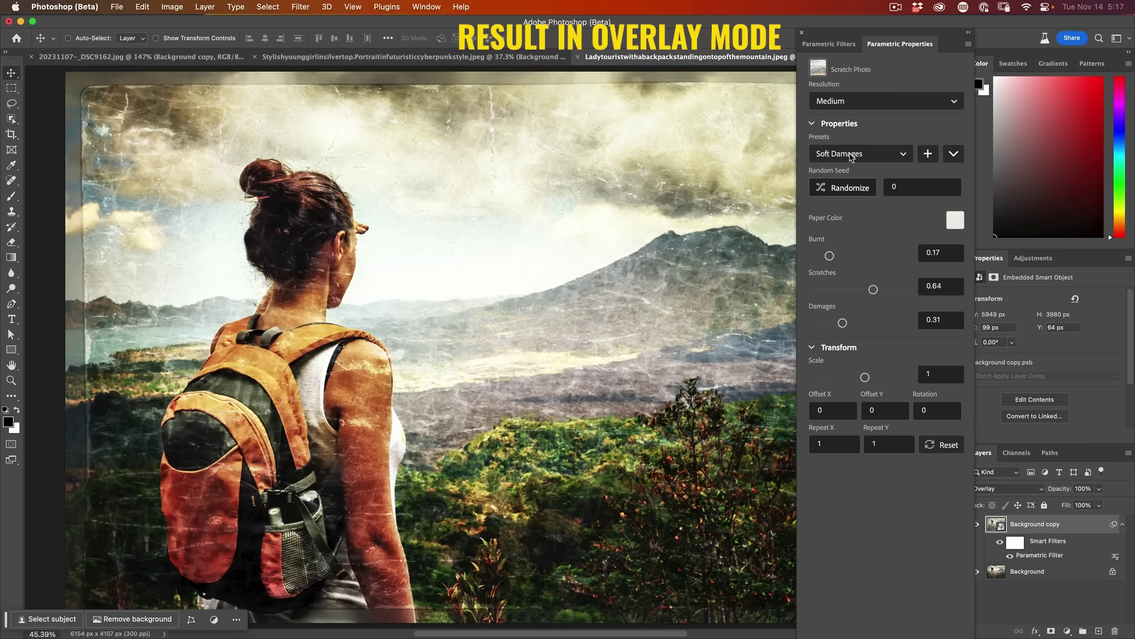
Try the High Damages preset, apply Burnt, and increase the Burnt amount
left_click(852, 153)
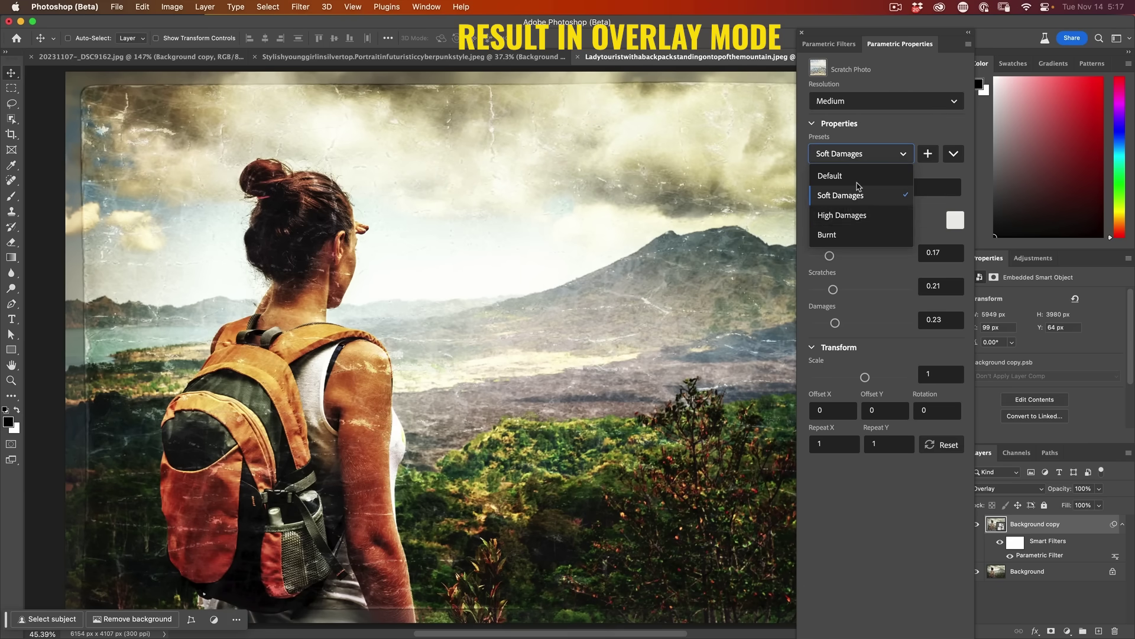
left_click(859, 216)
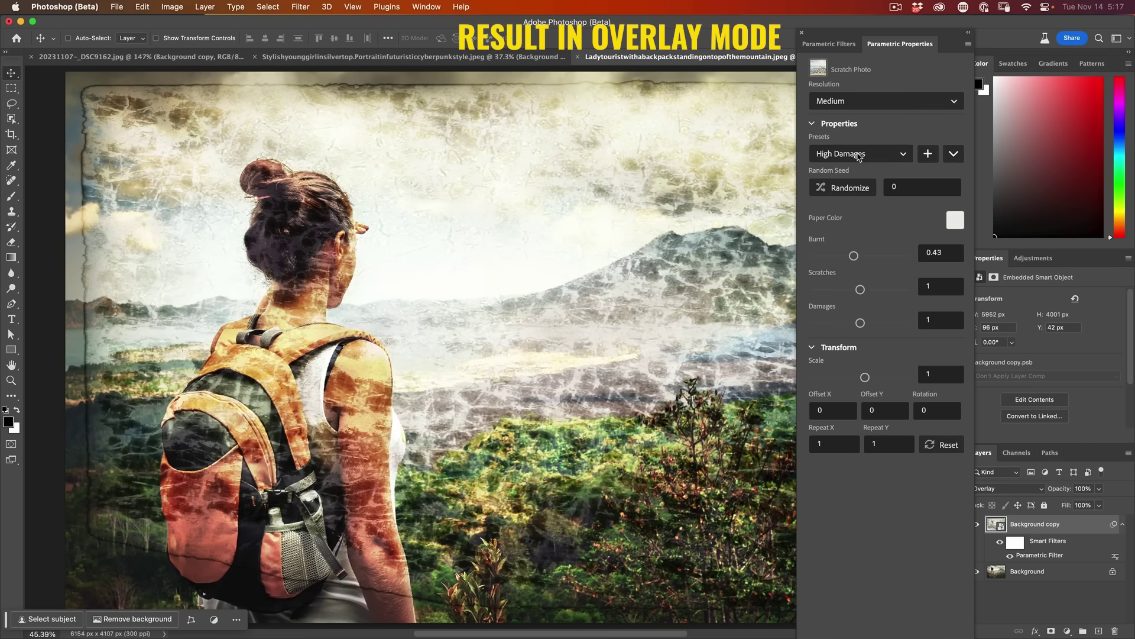
left_click(859, 155)
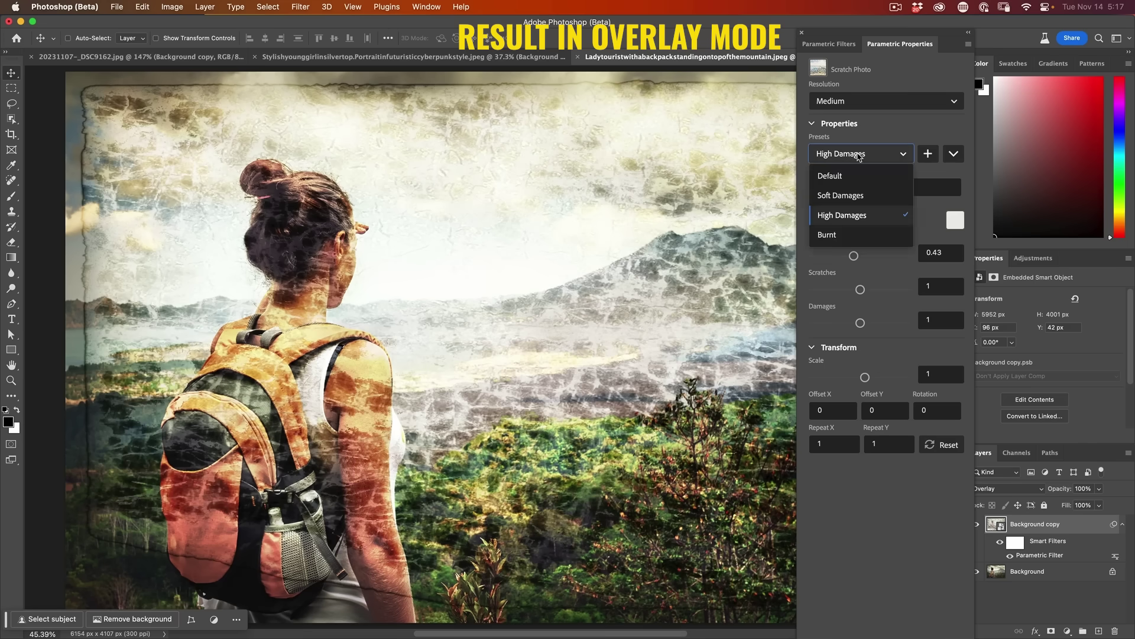
left_click(845, 236)
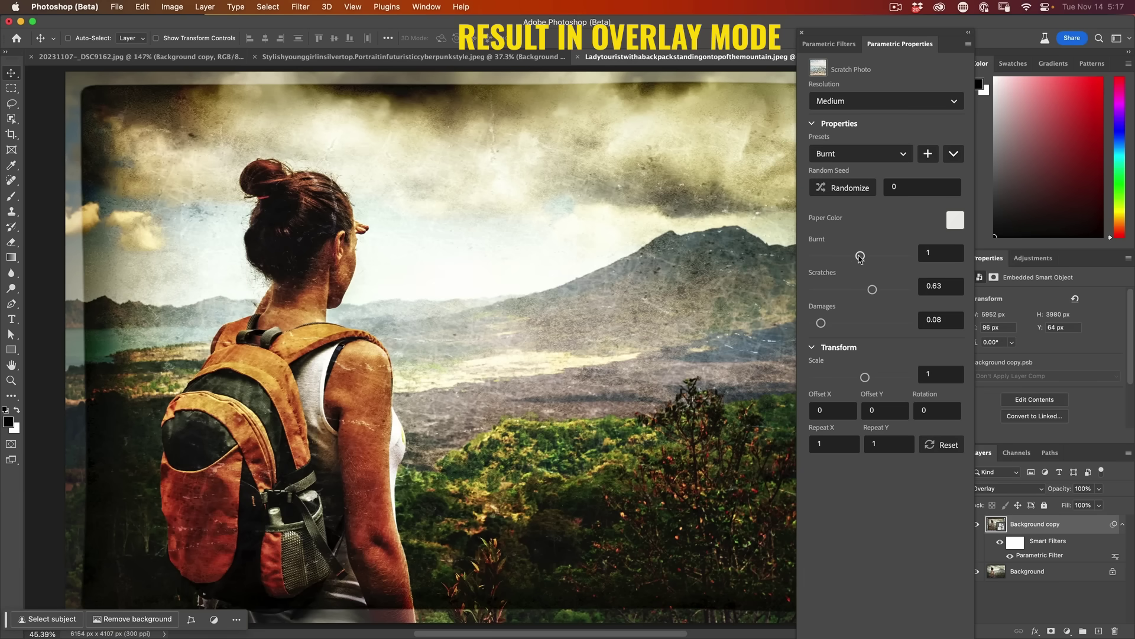
left_click_drag(860, 258, 886, 258)
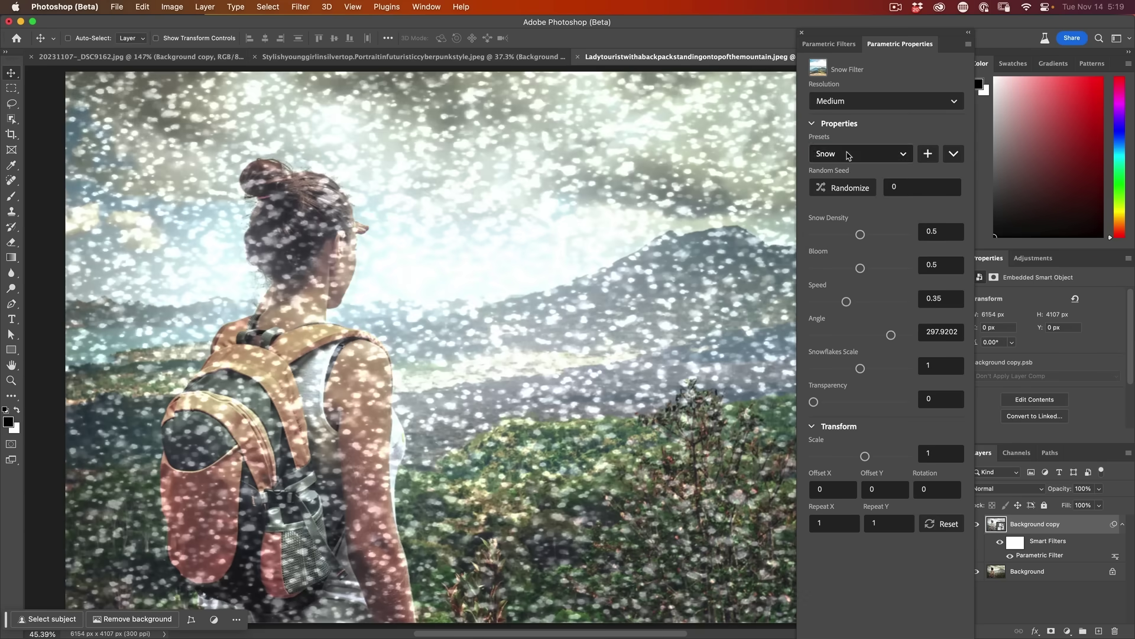
Apply the Slow Snow preset to the Snow Filter
left_click(848, 154)
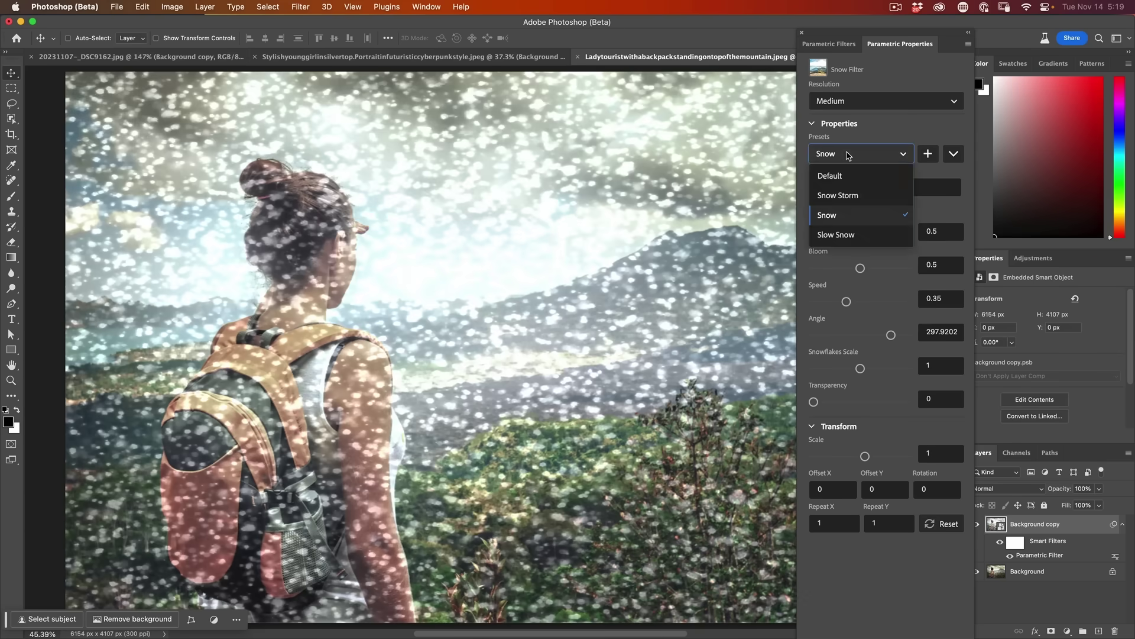
left_click(848, 235)
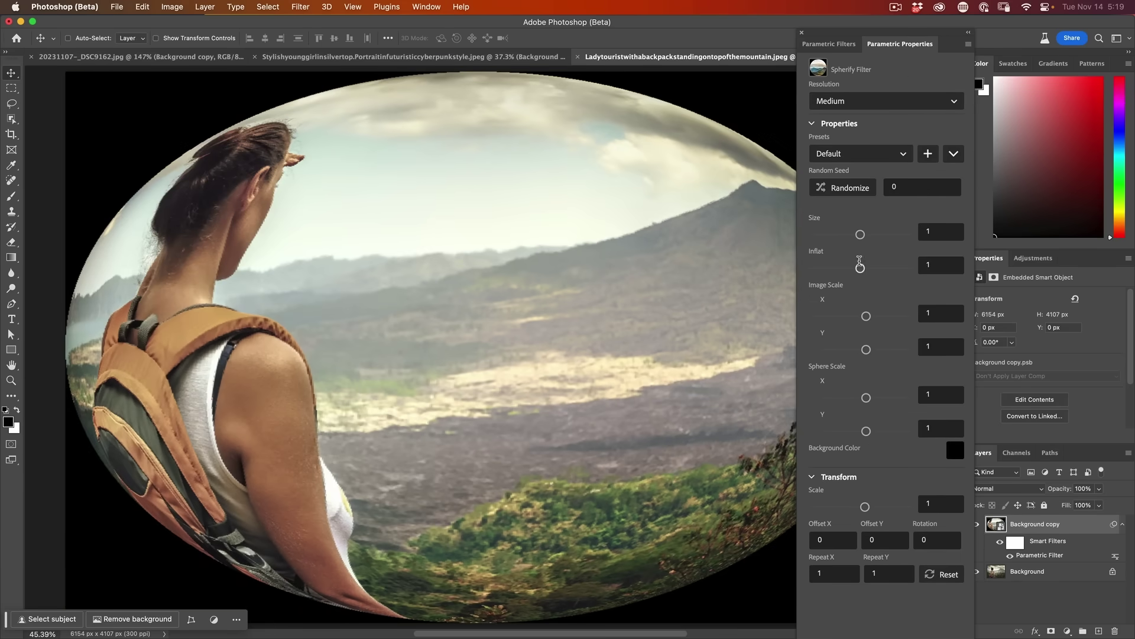
Adjust the sphere's size, inflation, sphere and image scale, then apply the Tile 2 preset
left_click_drag(860, 234, 824, 268)
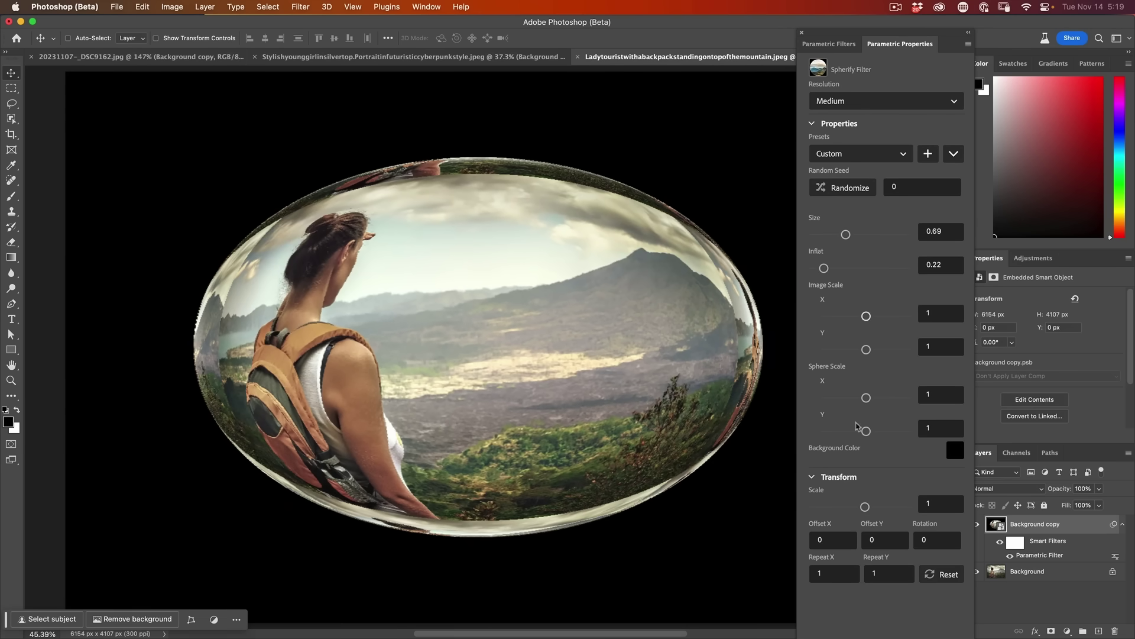
left_click_drag(867, 398, 892, 431)
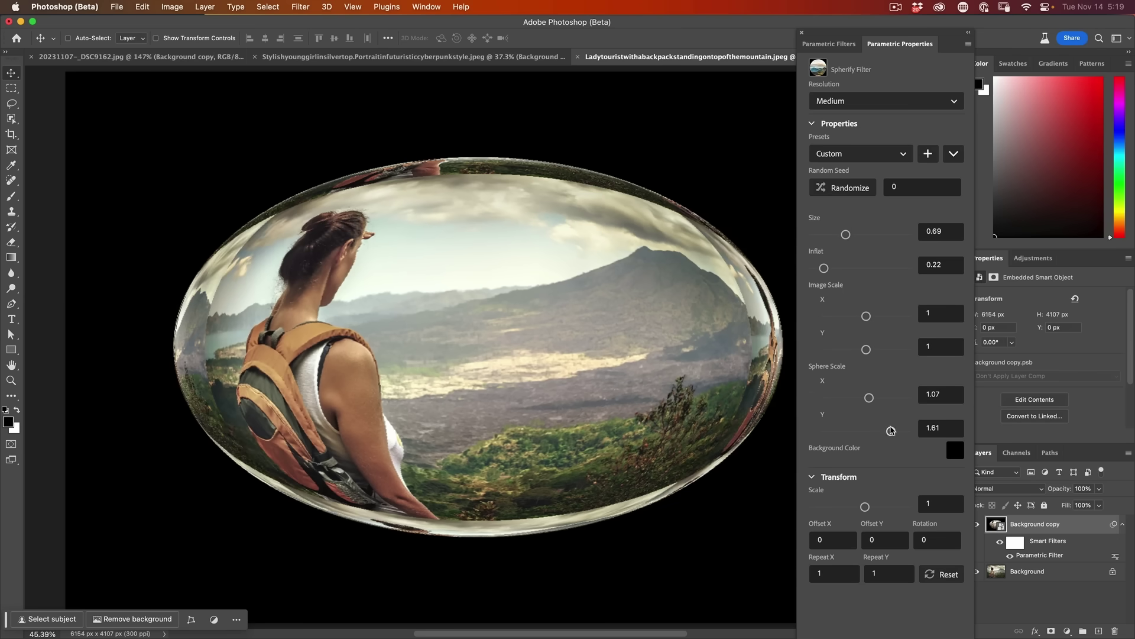
left_click_drag(867, 316, 878, 349)
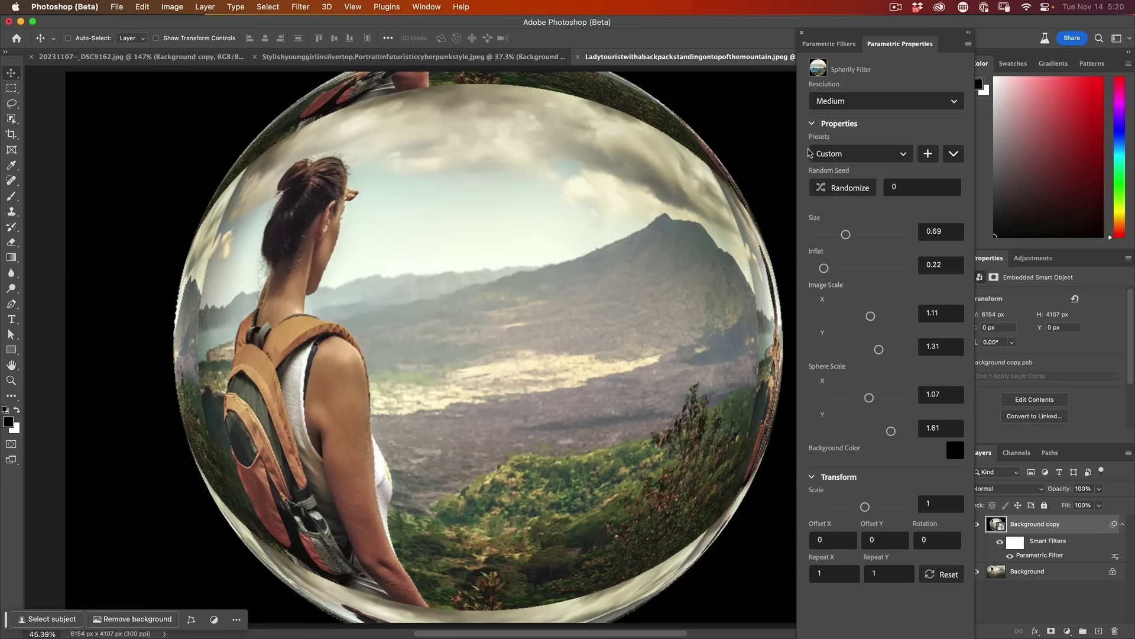
left_click(834, 155)
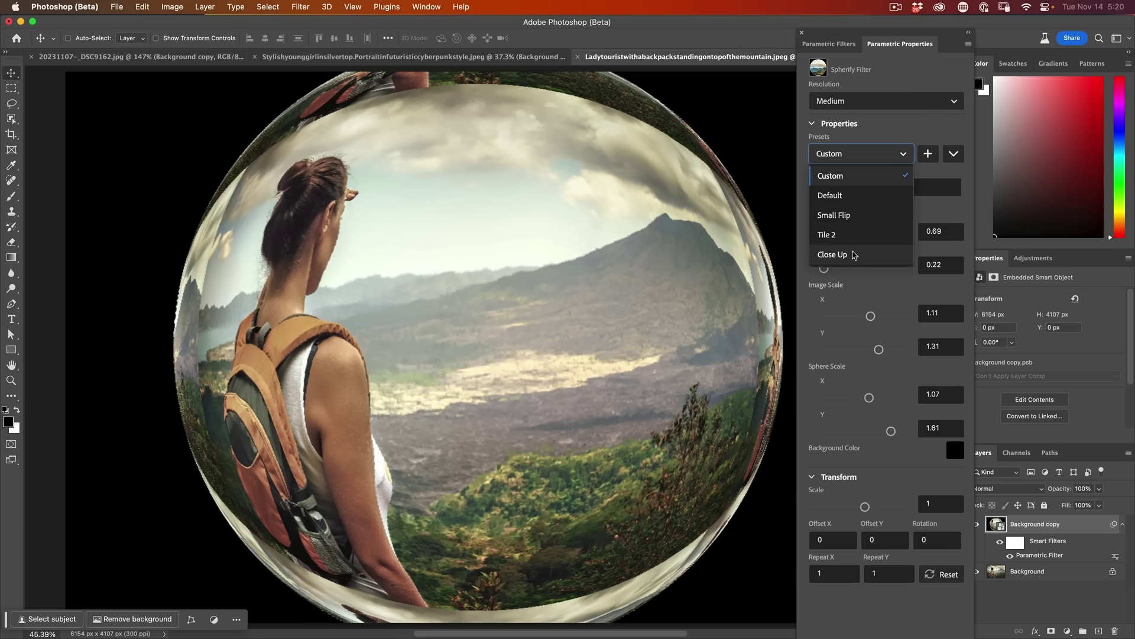
left_click(859, 234)
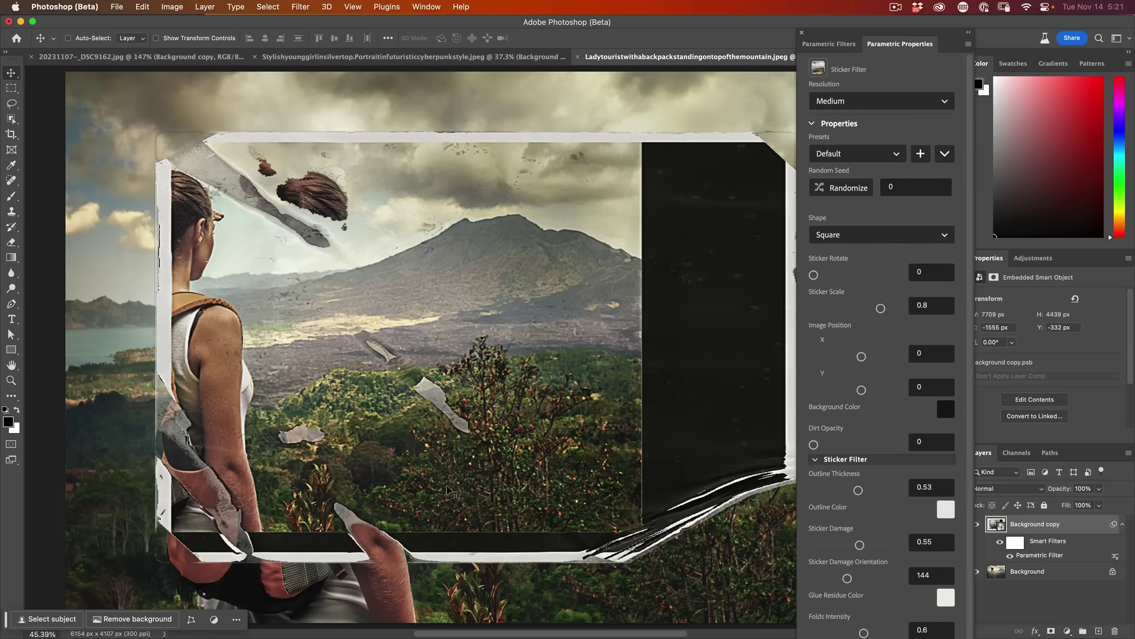
Try the Slightly Warped Square and Hard Damaged Circle sticker presets
left_click(854, 154)
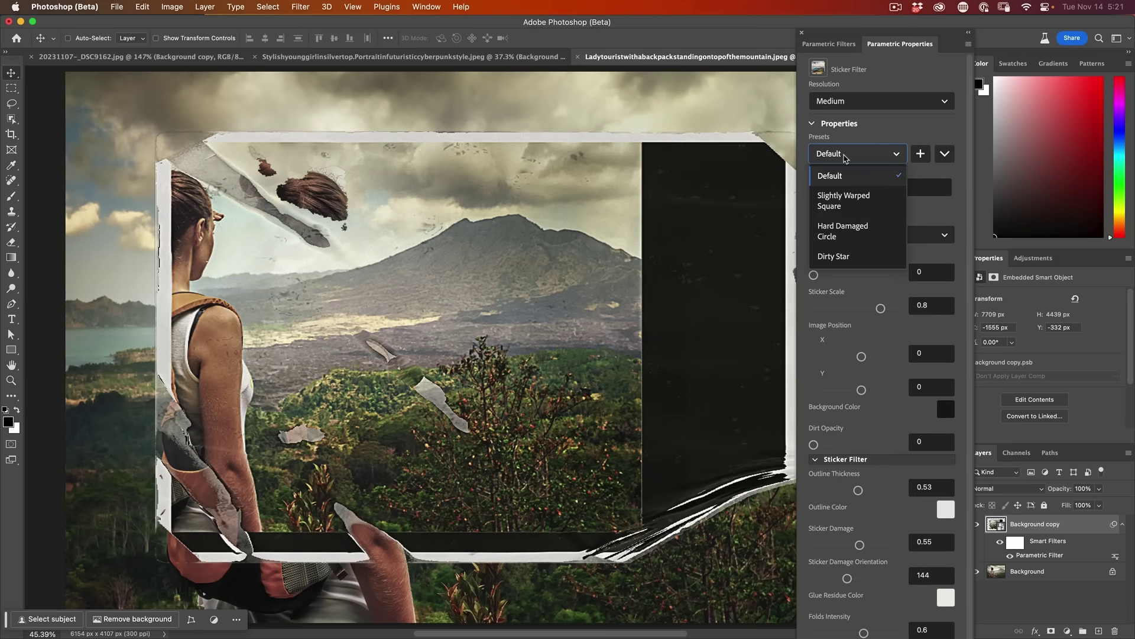
left_click(858, 201)
left_click(854, 154)
left_click(852, 173)
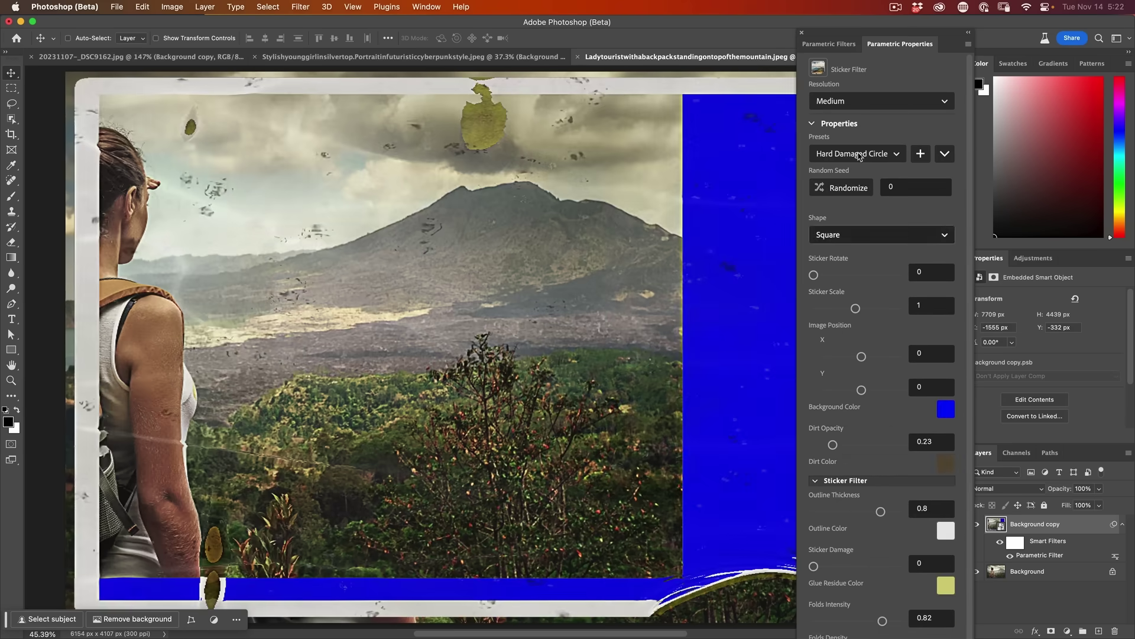
Return to the Default sticker preset and reduce outline thickness, damage and folds
left_click(854, 154)
left_click(848, 173)
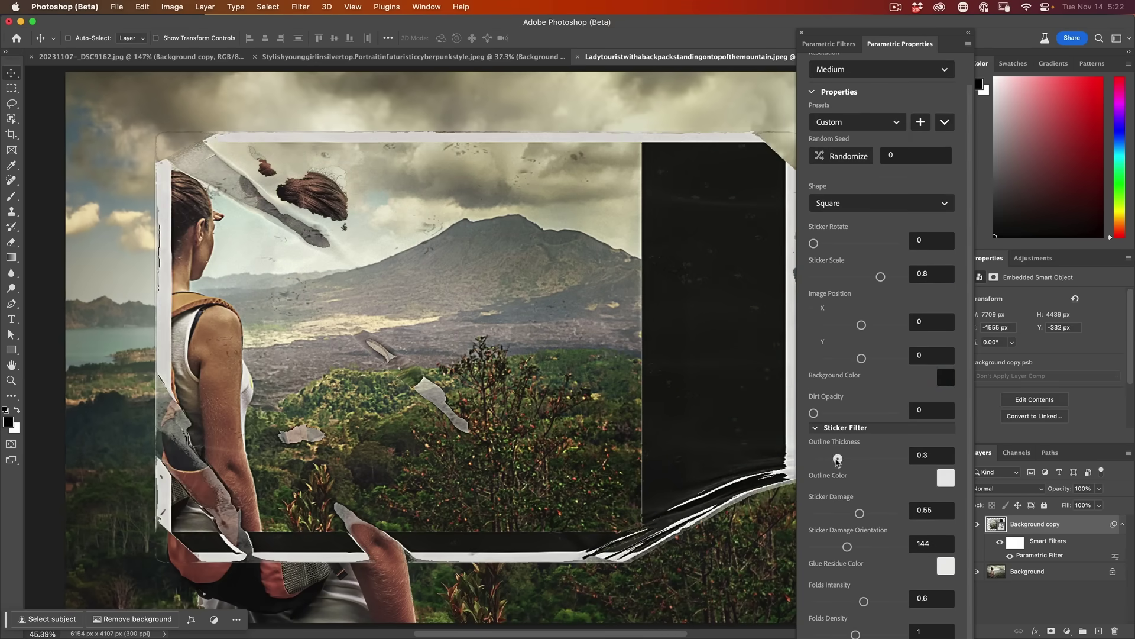
left_click_drag(837, 460, 835, 459)
left_click_drag(860, 513, 821, 513)
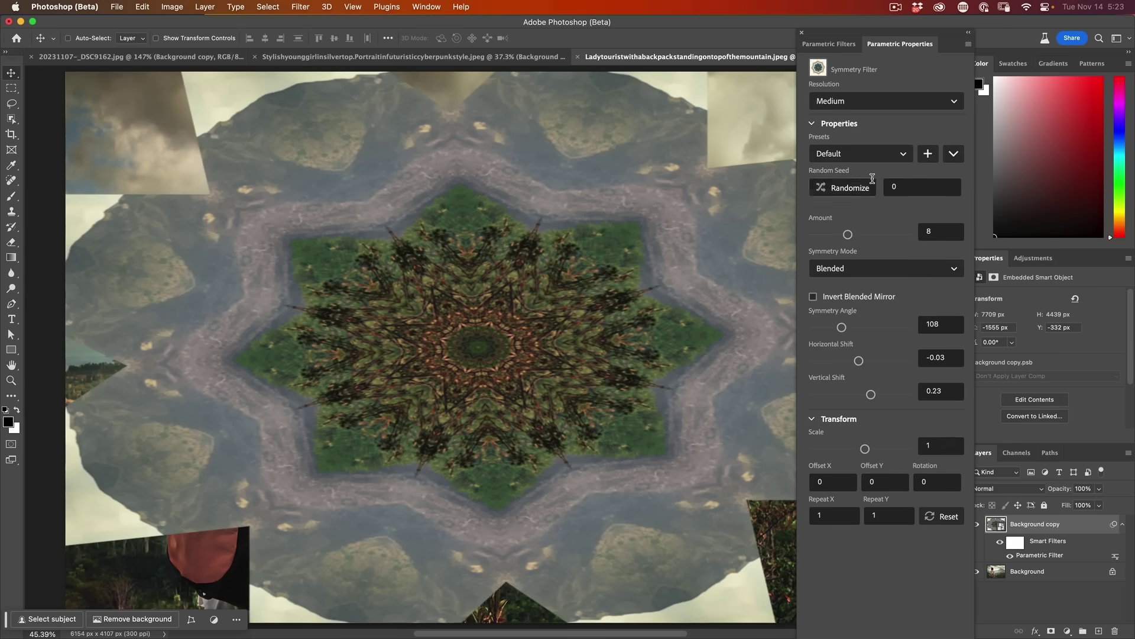
Switch Symmetry Mode to Cutted and browse the symmetry presets list
left_click(856, 266)
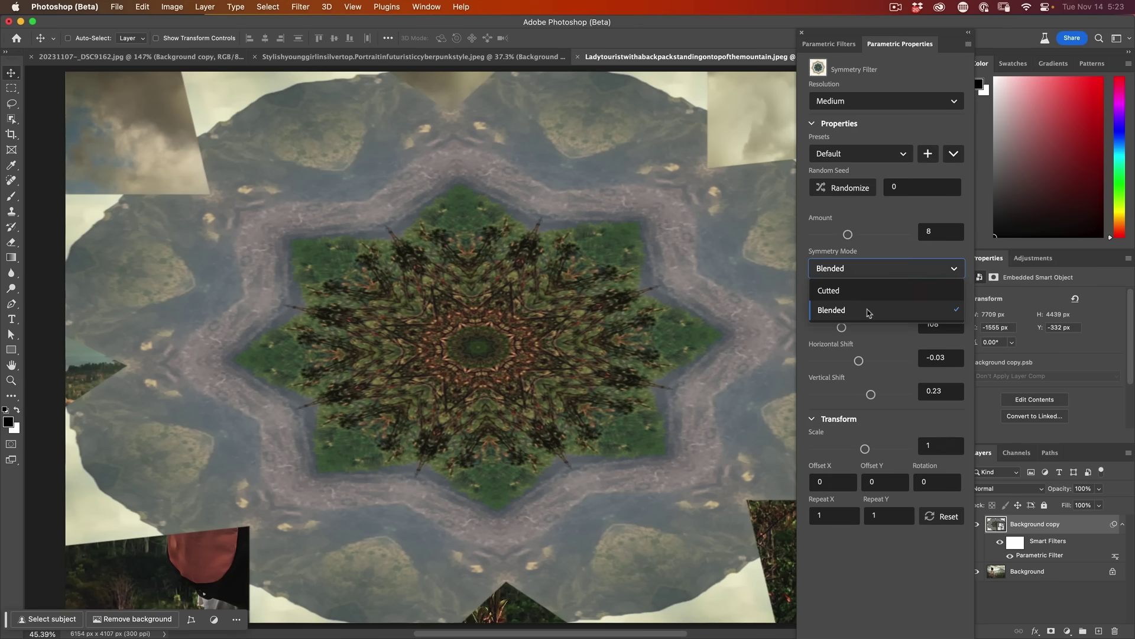
left_click(866, 294)
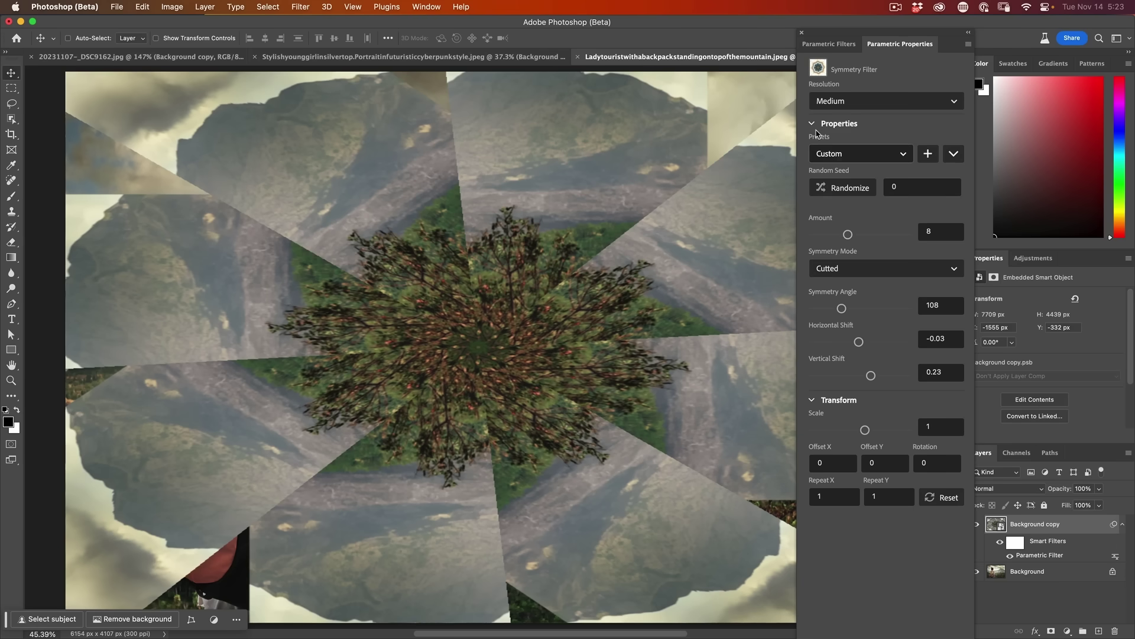
left_click(836, 155)
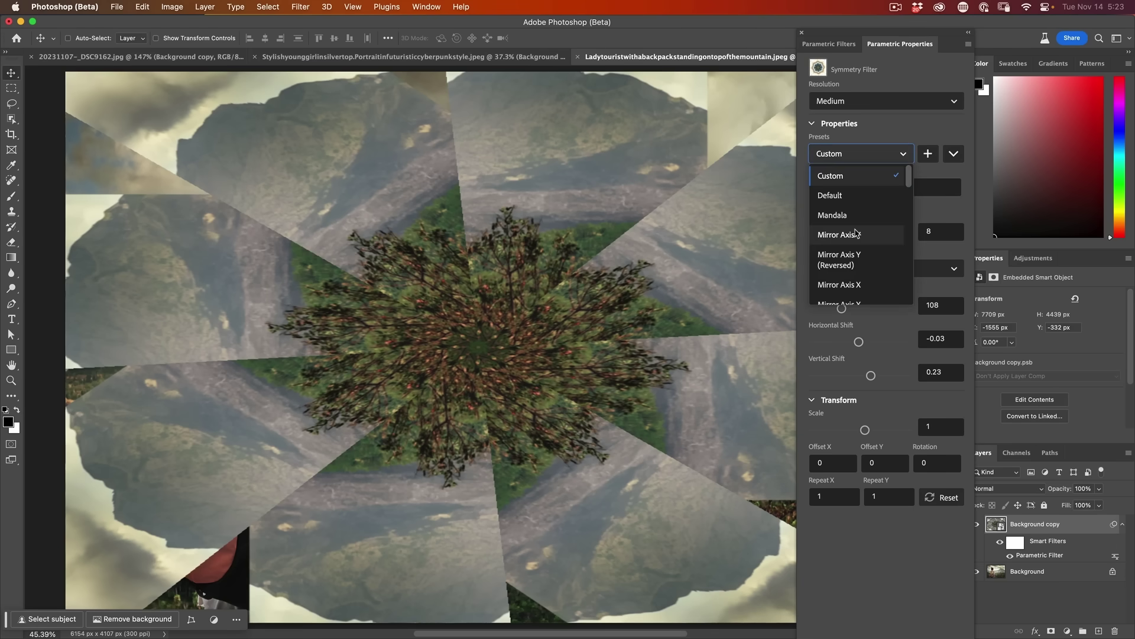
scroll(858, 233, "down", 6)
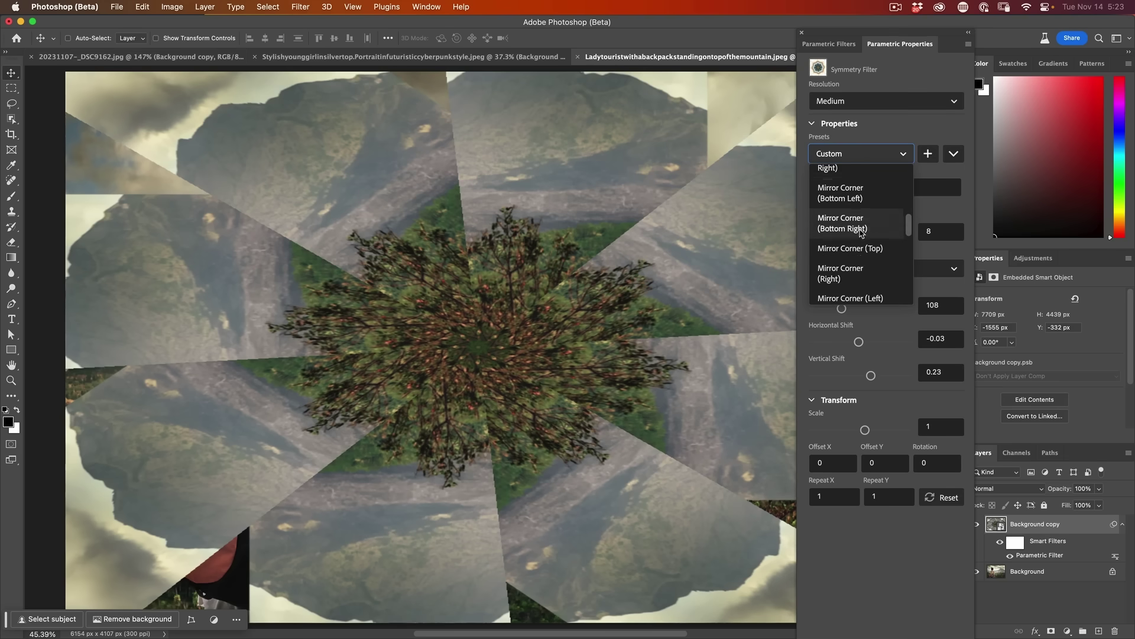
scroll(860, 233, "down", 8)
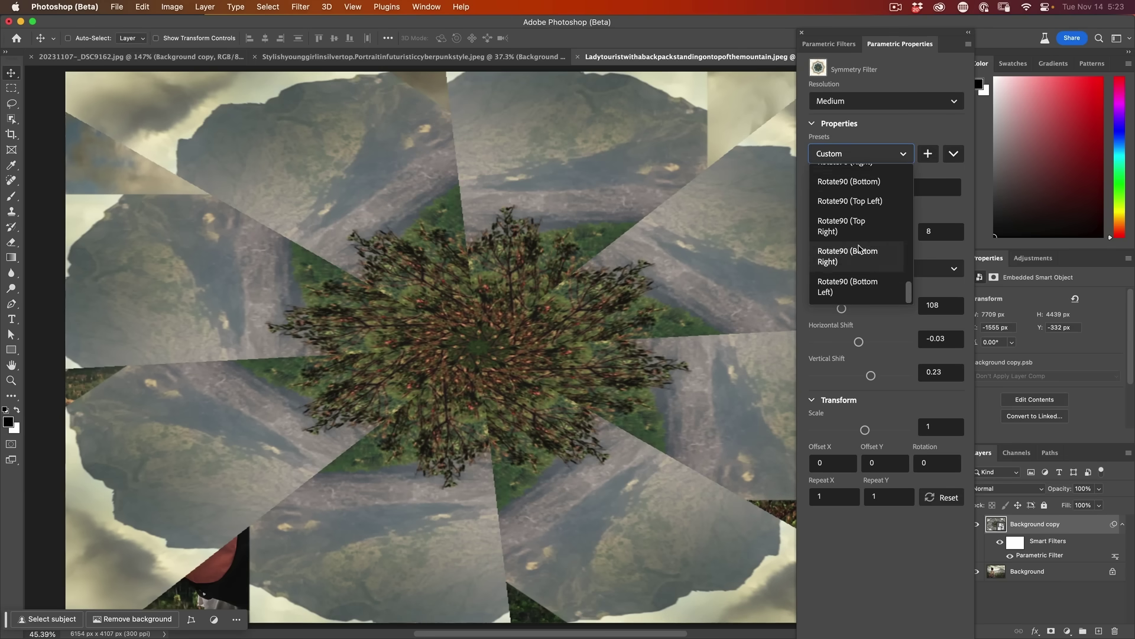
scroll(859, 249, "up", 14)
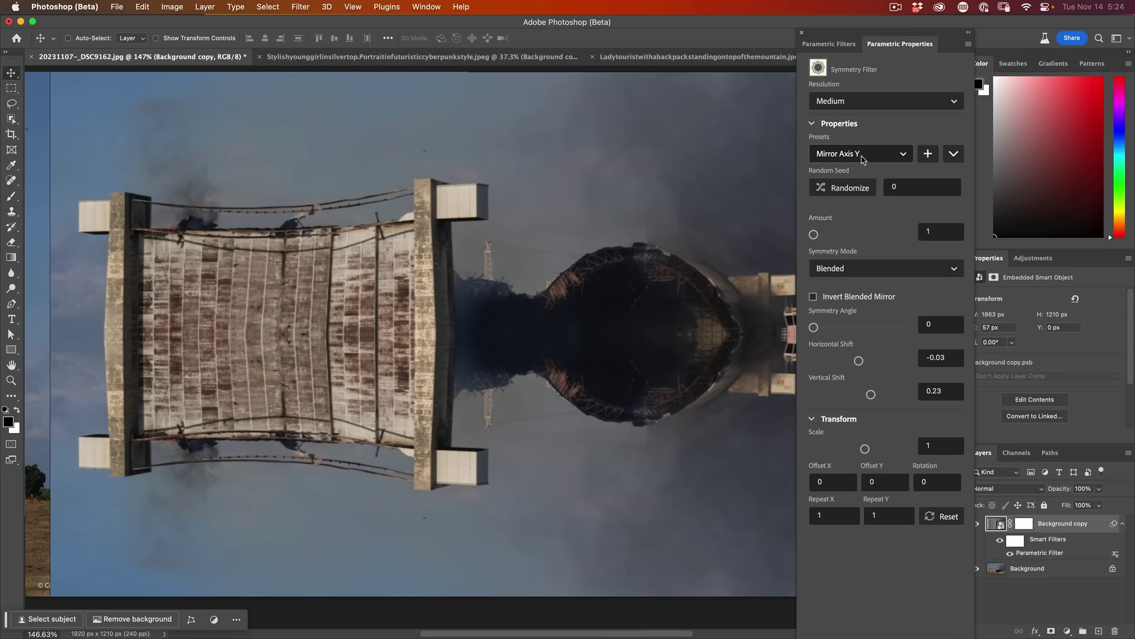
Apply the Mirror Axis Y symmetry preset to the hangar photo with Horizontal Shift 0.03
left_click(861, 157)
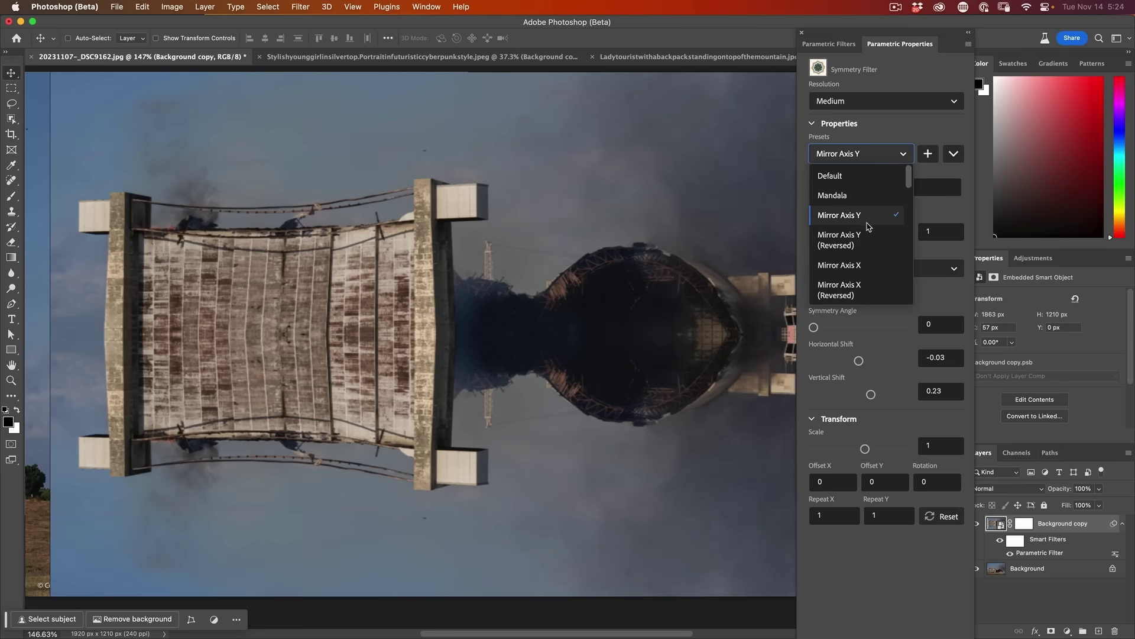
scroll(865, 260, "down", 1)
left_click(864, 261)
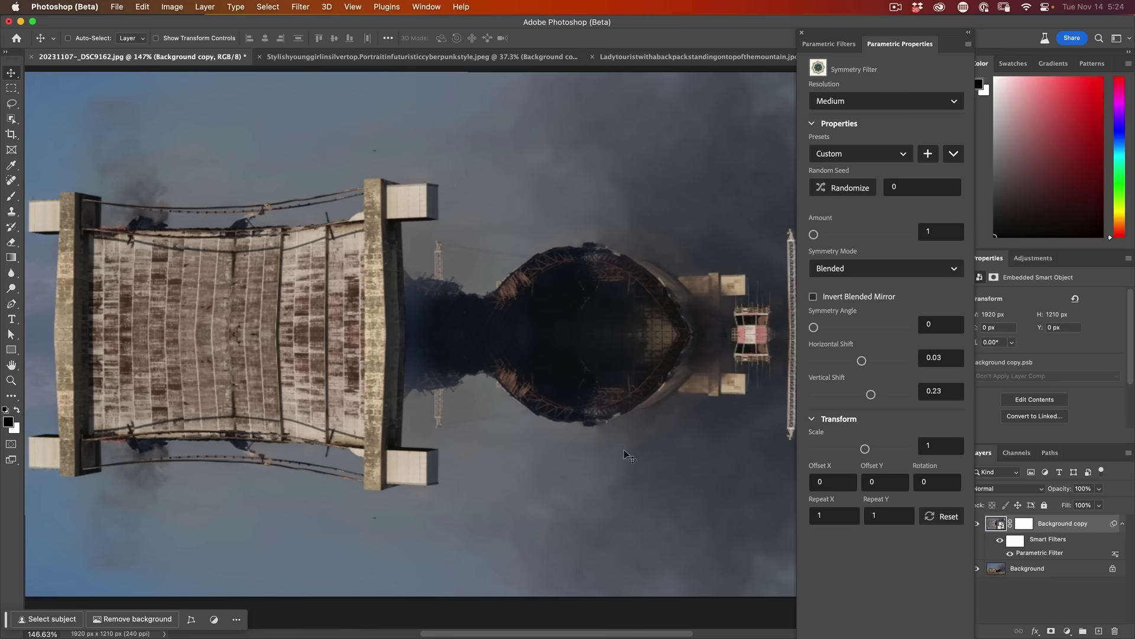